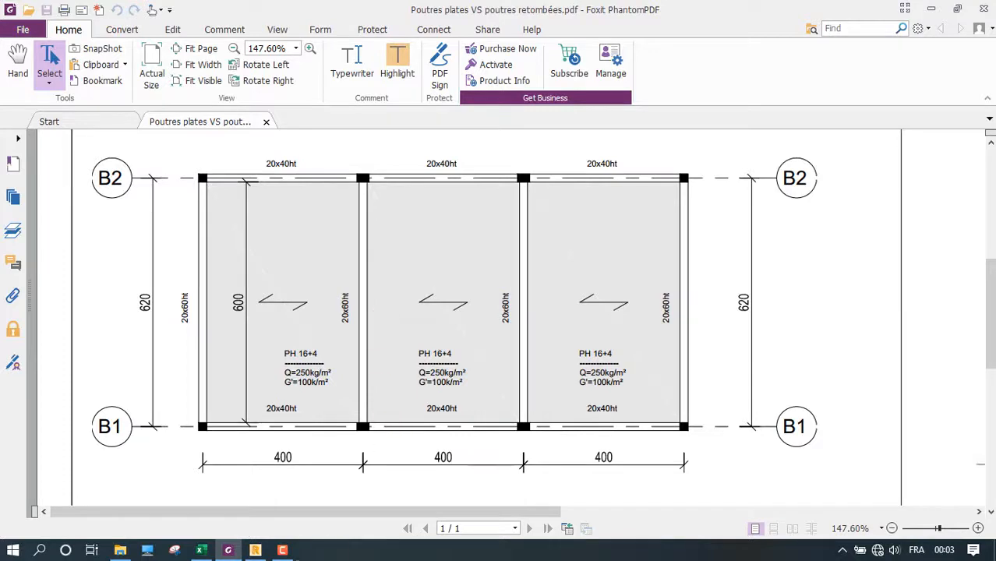
# Switch to Robot Structural Analysis, start a reinforced concrete element design project, and add a new beam
pyautogui.click(255, 551)
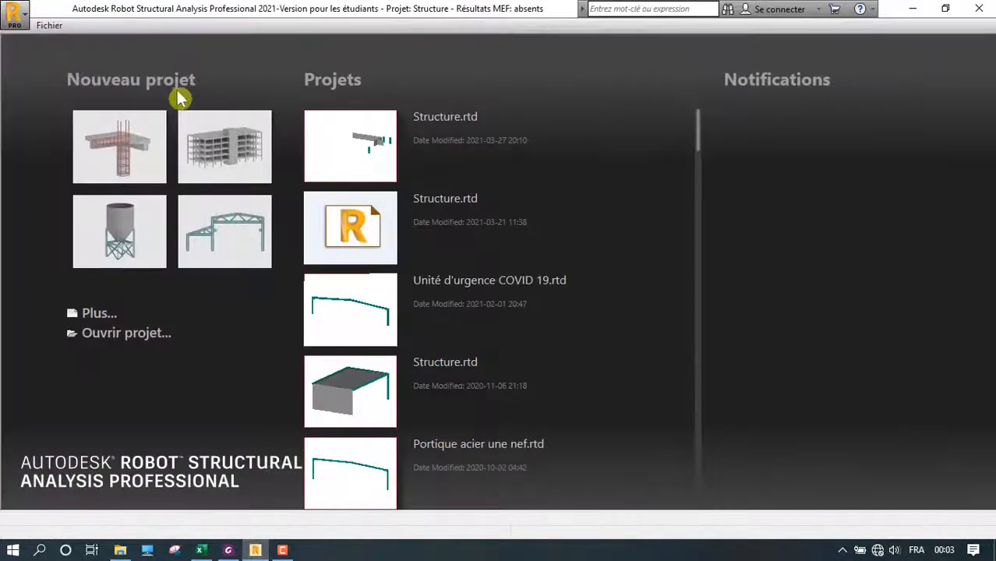
pyautogui.click(114, 155)
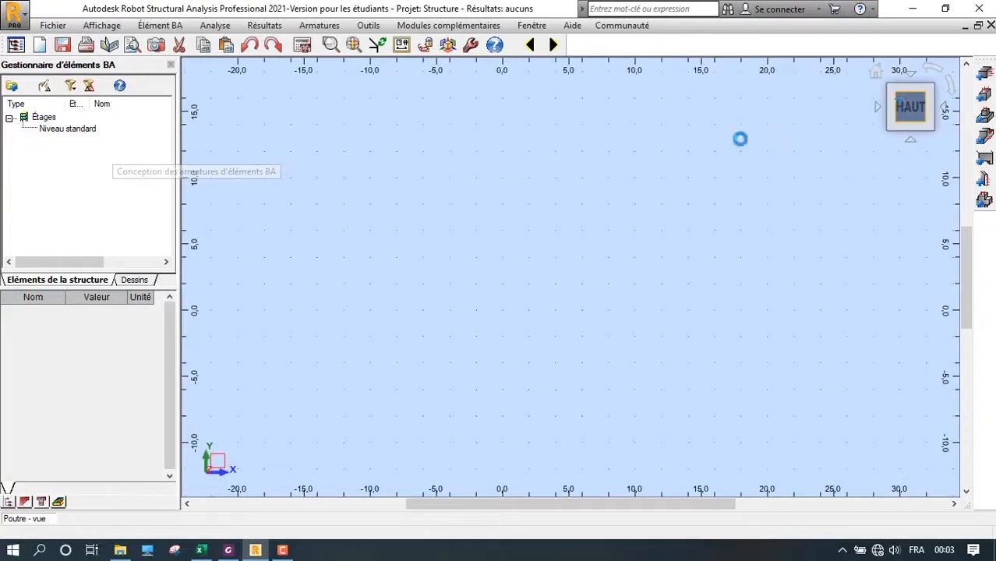
pyautogui.click(985, 78)
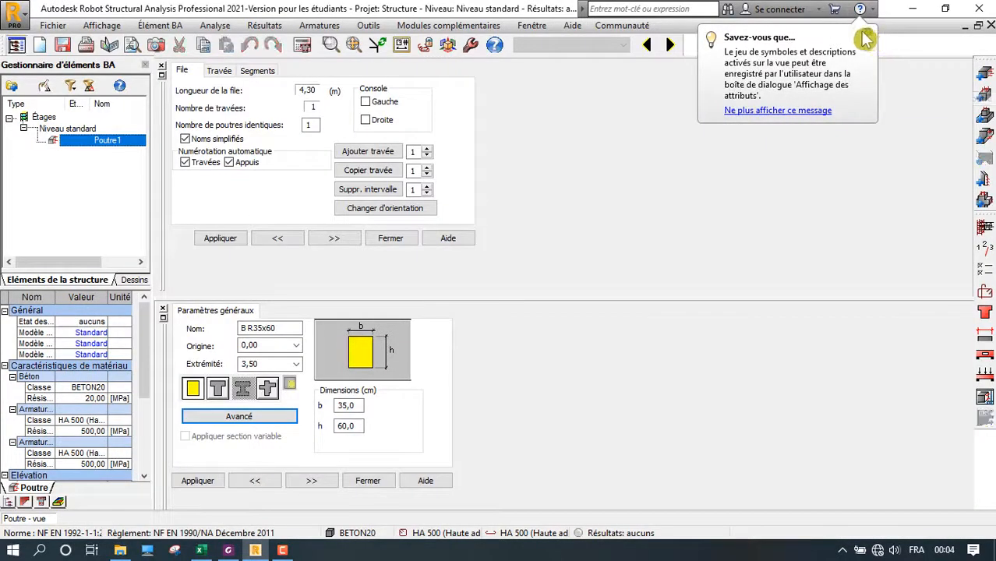
pyautogui.click(865, 39)
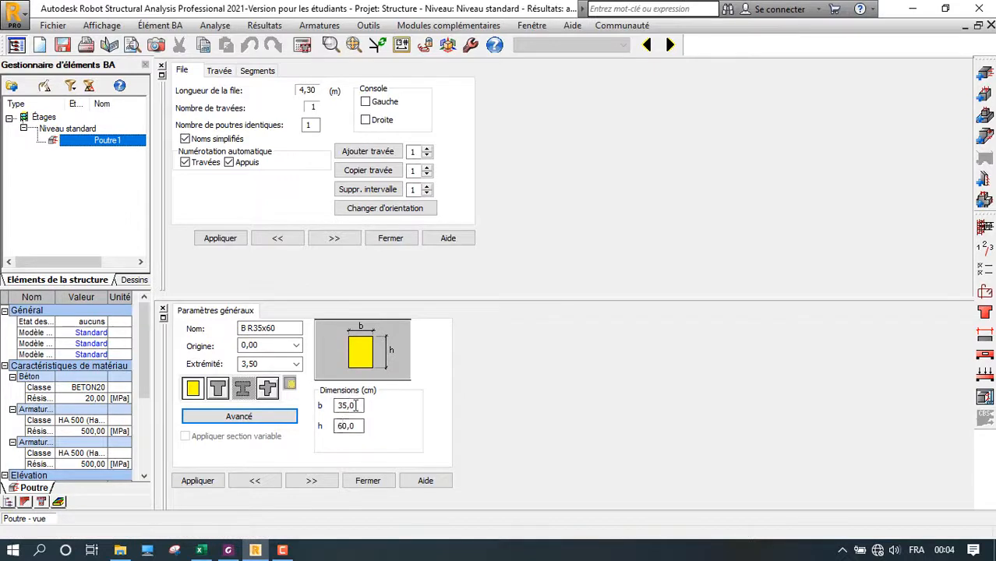
# Set the beam section width b to 20 cm and apply it
pyautogui.moveTo(355, 406); pyautogui.dragTo(309, 420)
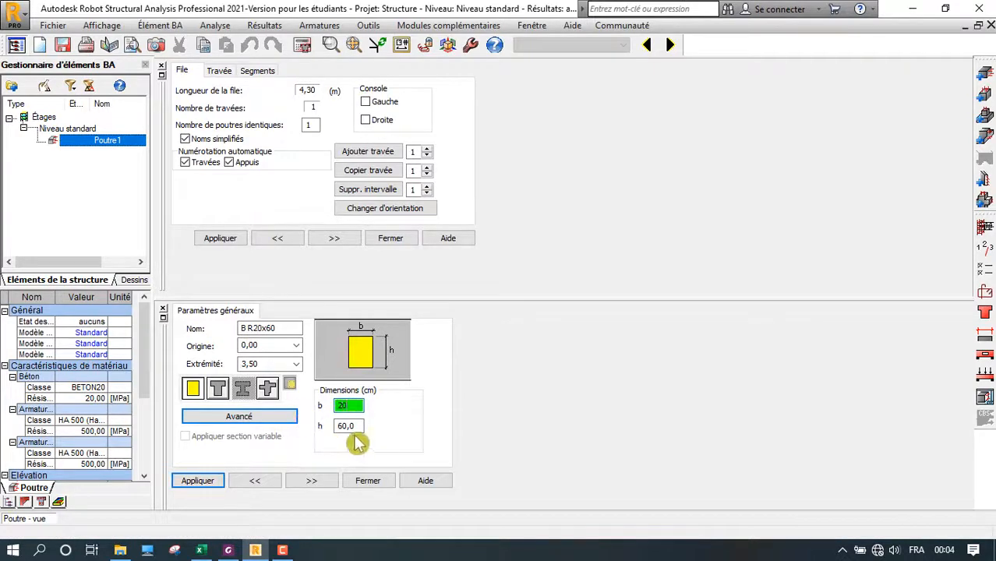
pyautogui.click(195, 482)
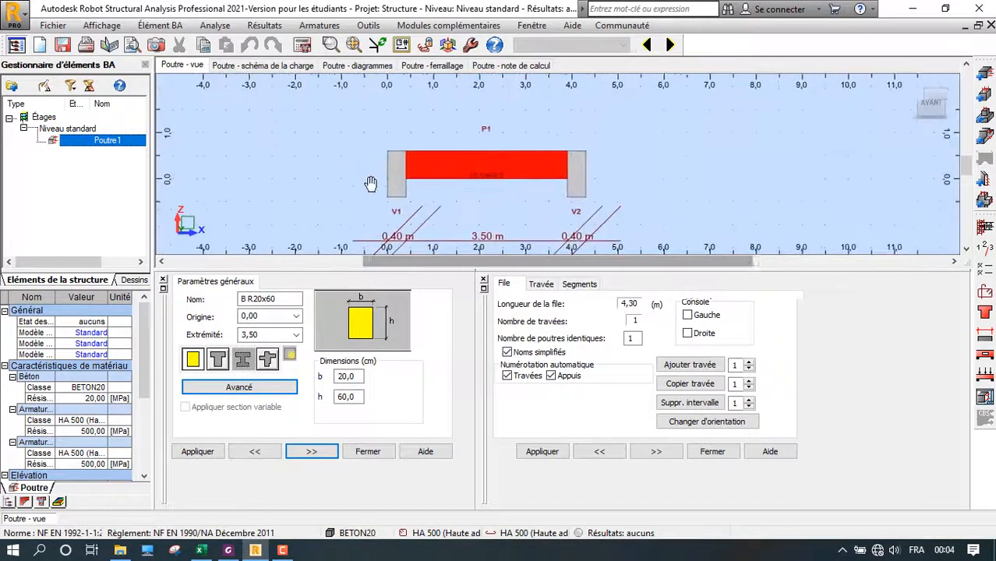
pyautogui.scroll(2, 371, 183)
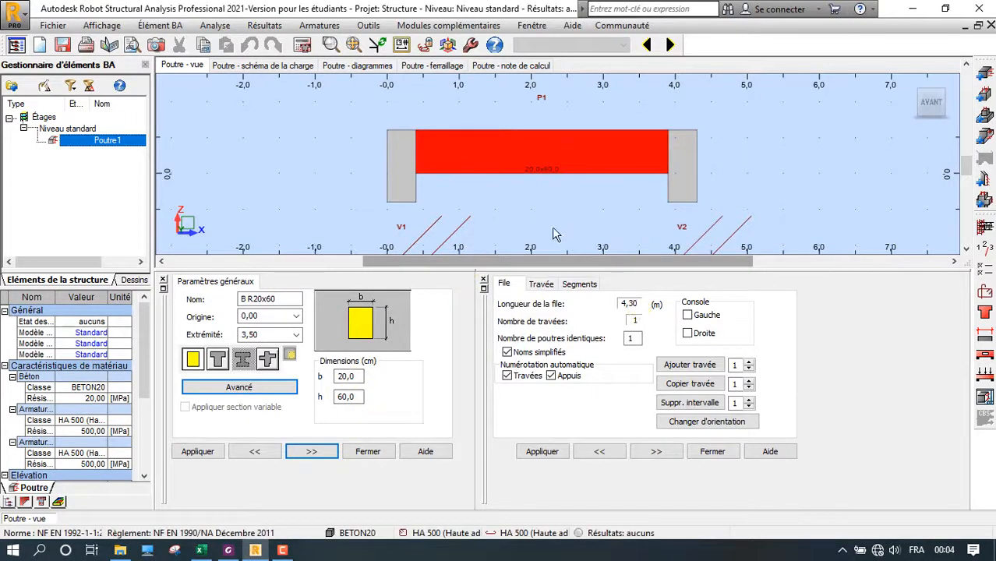
# Check the beam's clear length on the floor plan PDF and set the span length to 6 m
pyautogui.click(541, 284)
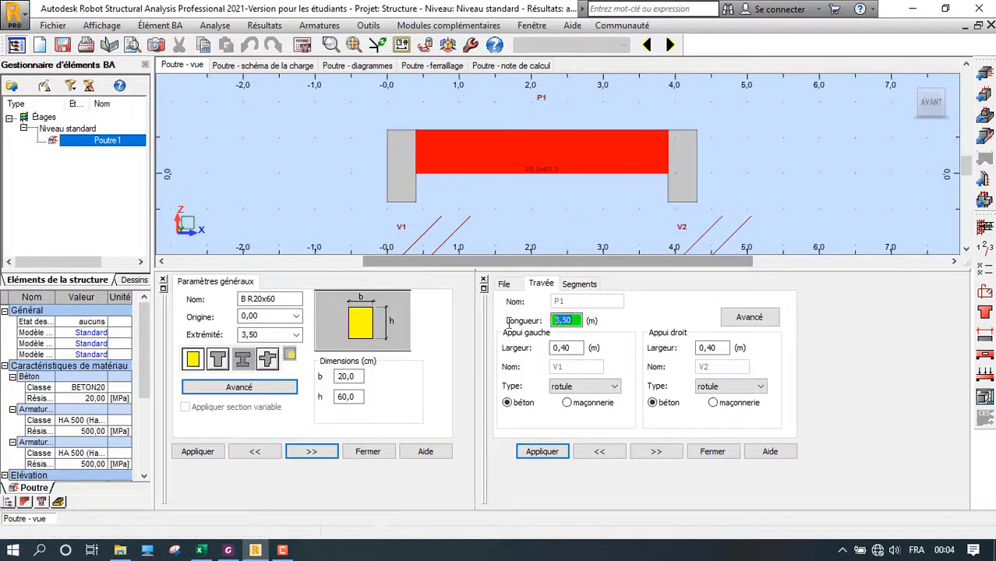
pyautogui.click(254, 551)
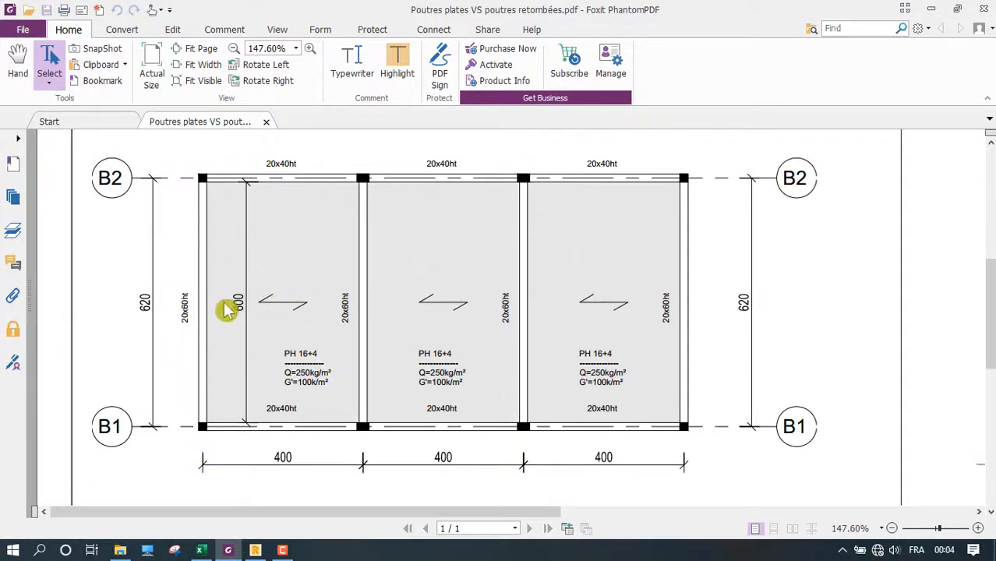
pyautogui.click(932, 9)
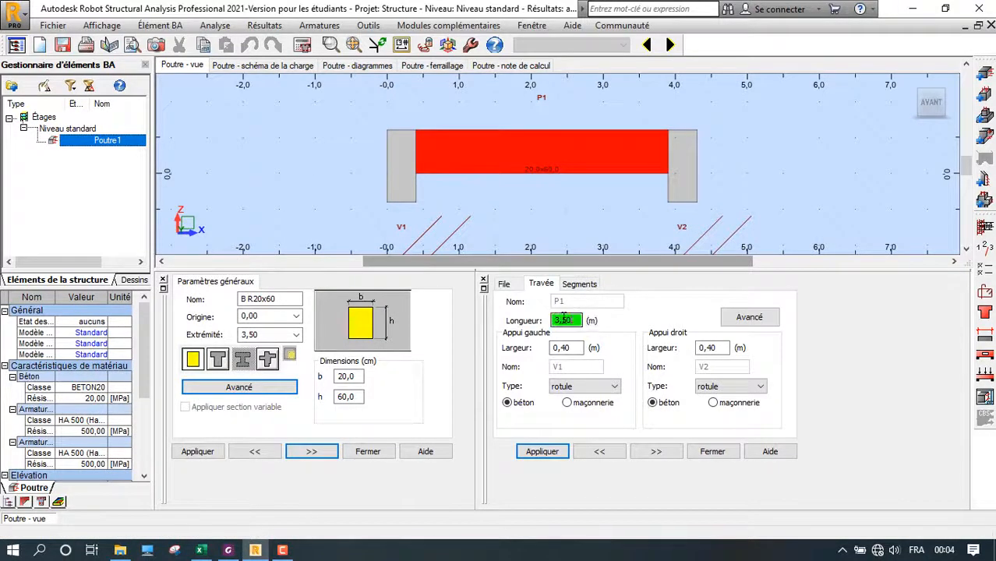
pyautogui.write('6')
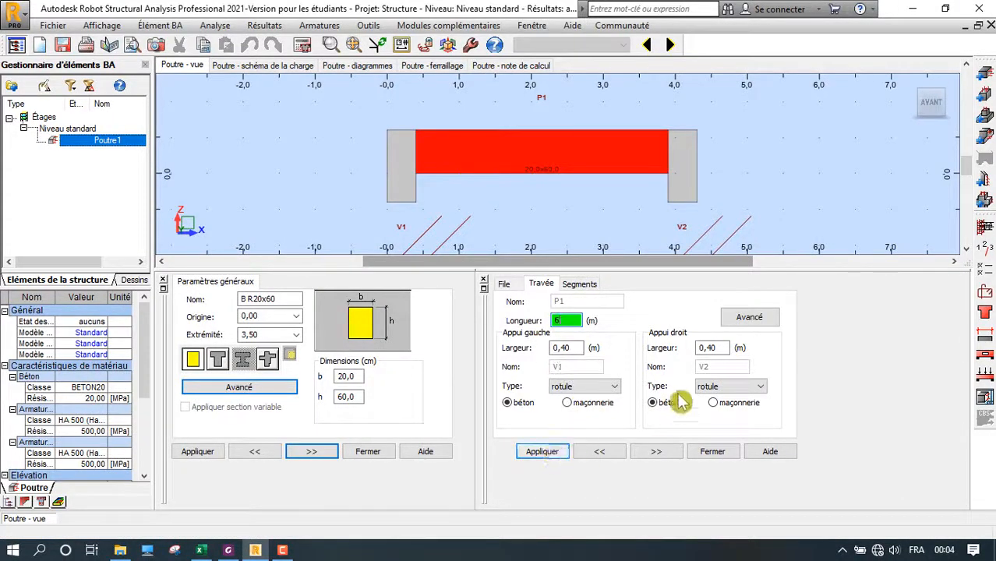
# Set both end support widths to 0.2 m, leave the left support as rotule, and apply the span settings
pyautogui.doubleClick(690, 348)
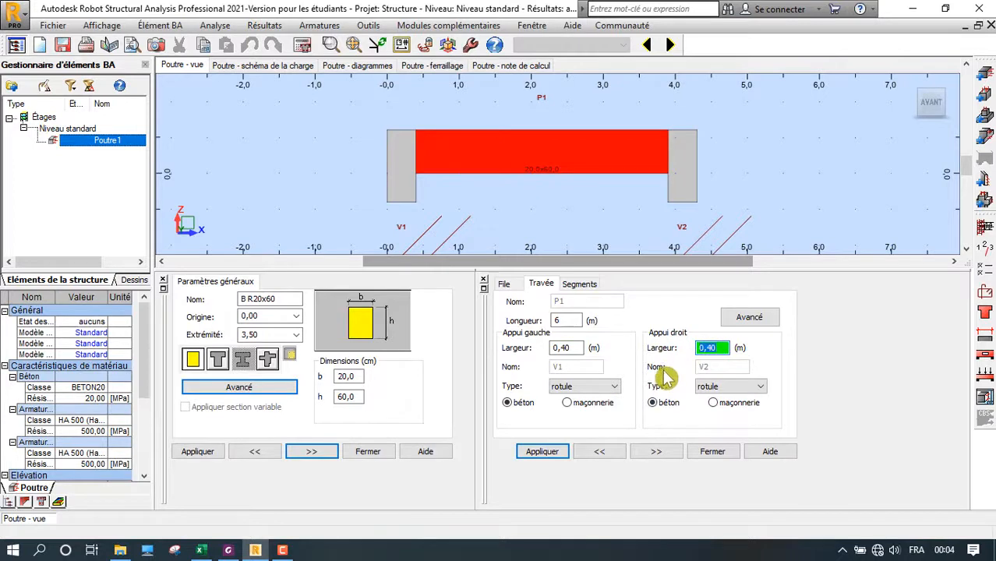
pyautogui.write('0.2')
pyautogui.doubleClick(565, 348)
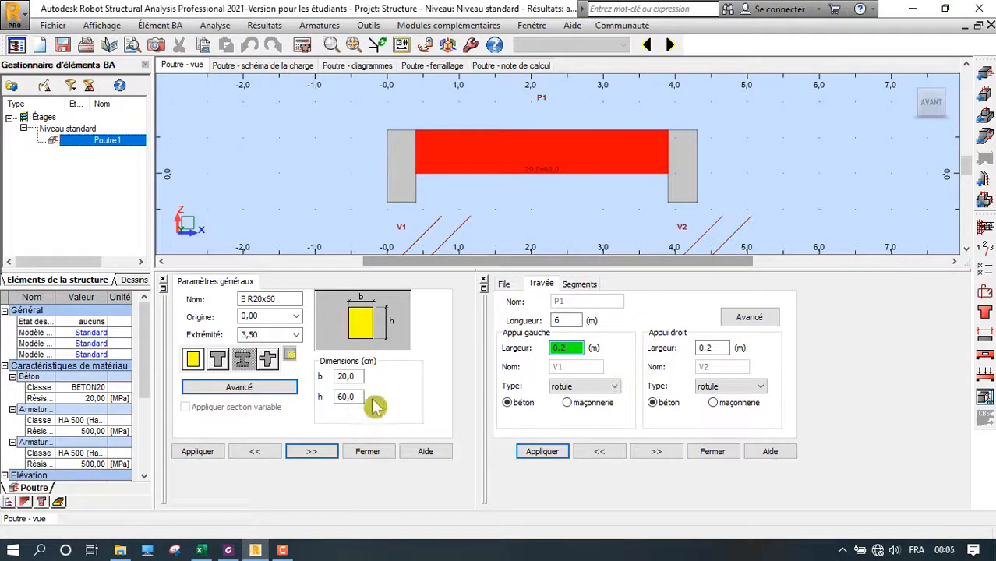
pyautogui.doubleClick(349, 377)
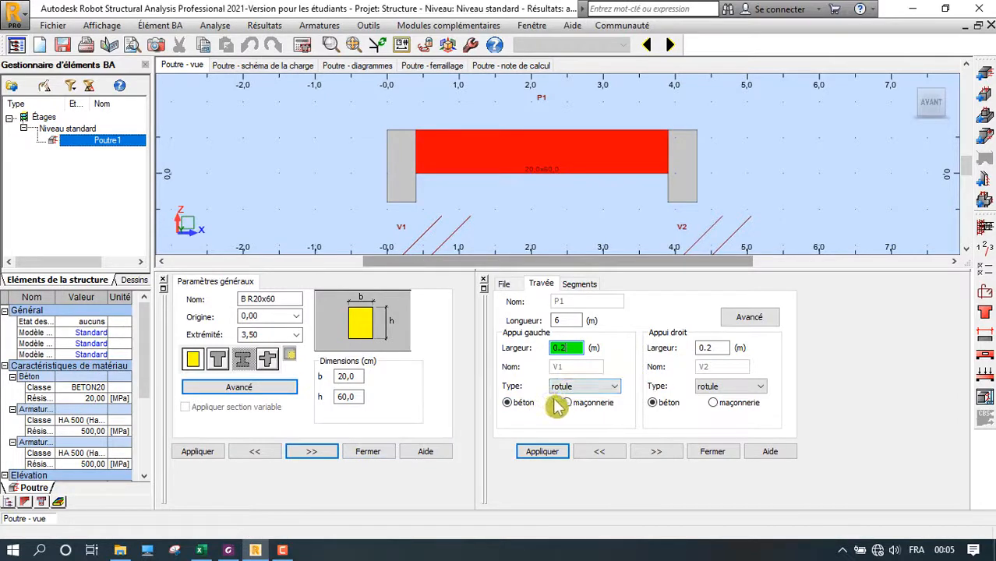
pyautogui.click(581, 387)
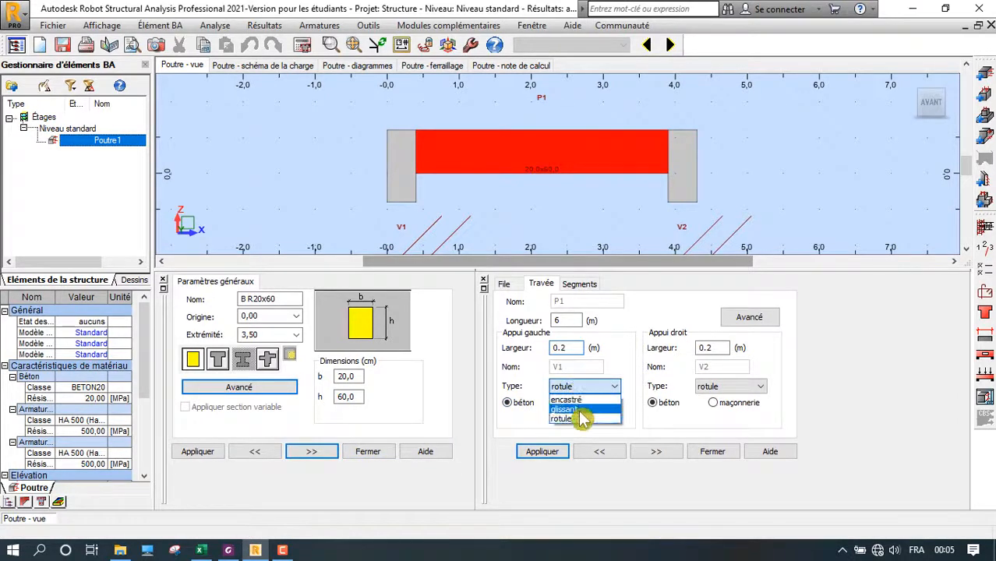
pyautogui.click(581, 387)
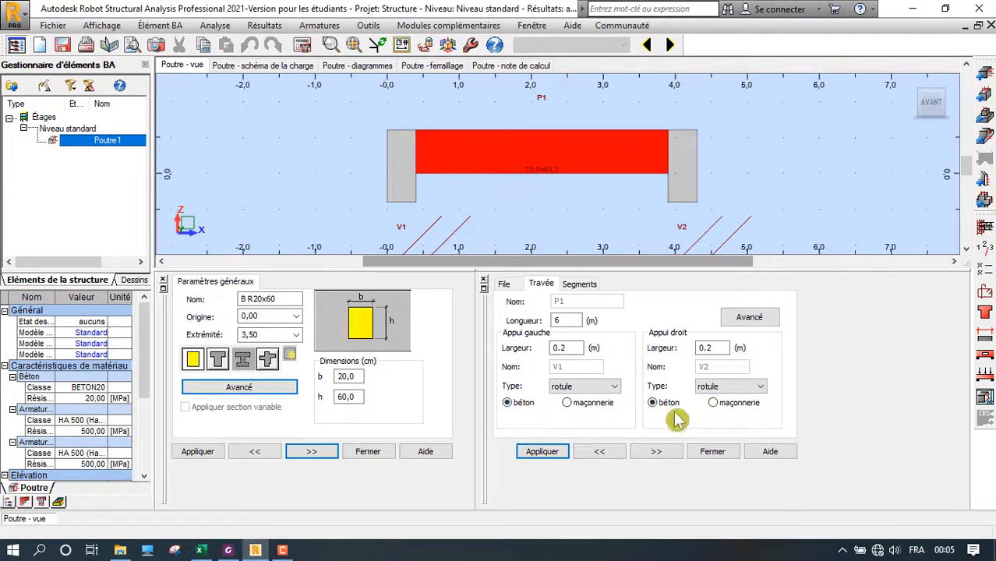
pyautogui.click(543, 452)
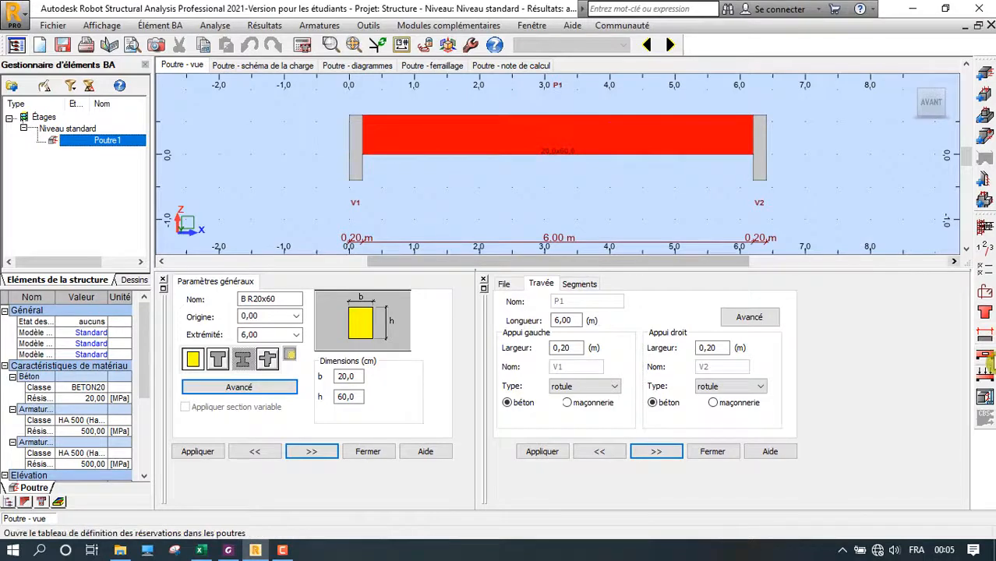
# Open the beam load definition, dock it below the beam view, and close the span and section settings
pyautogui.click(985, 355)
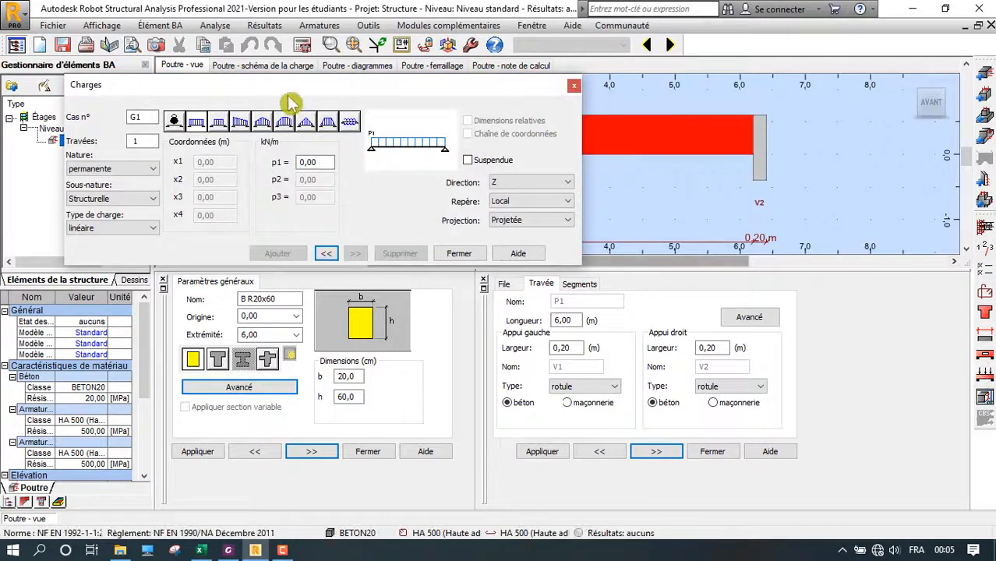
pyautogui.moveTo(333, 91); pyautogui.dragTo(557, 220)
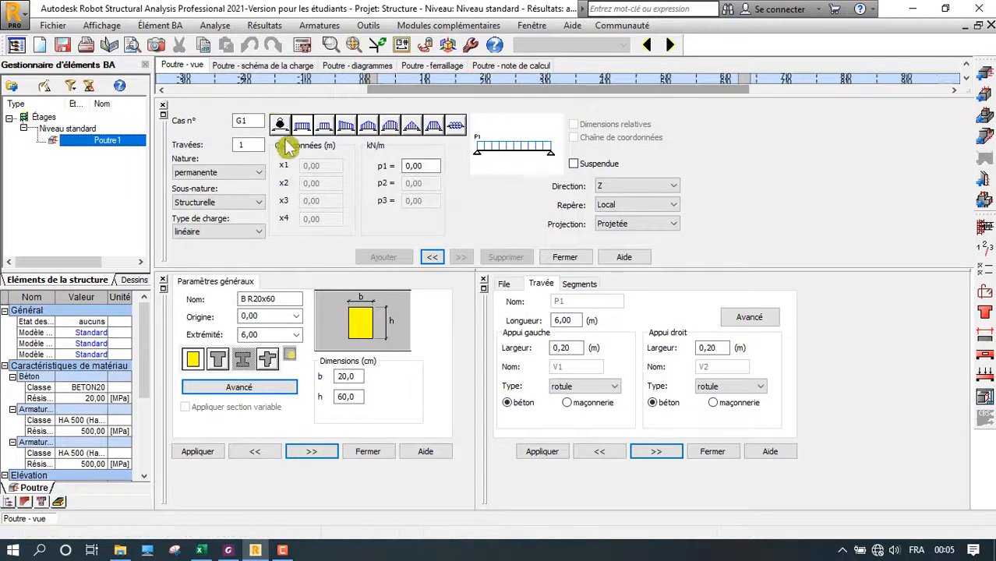
pyautogui.click(483, 280)
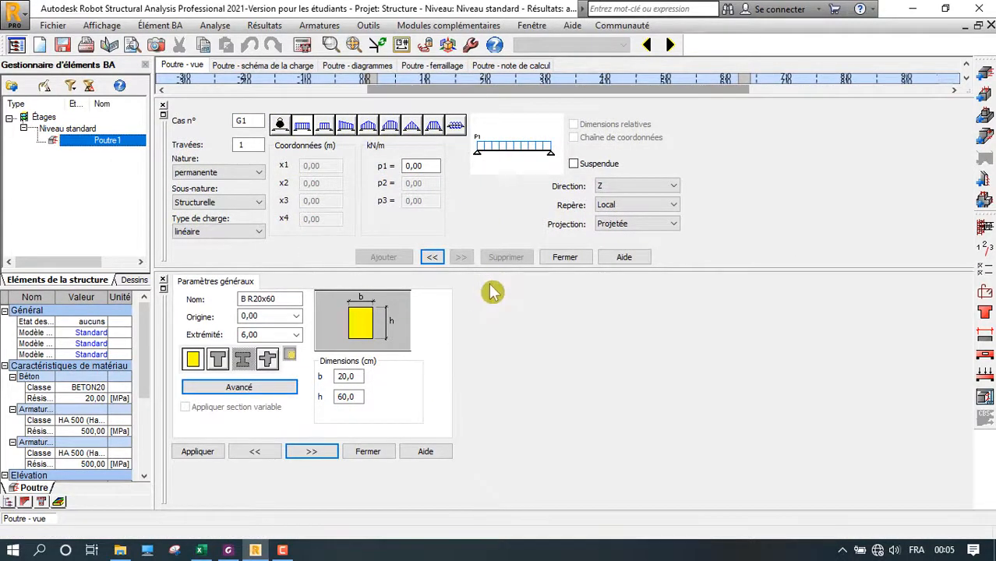
pyautogui.click(164, 282)
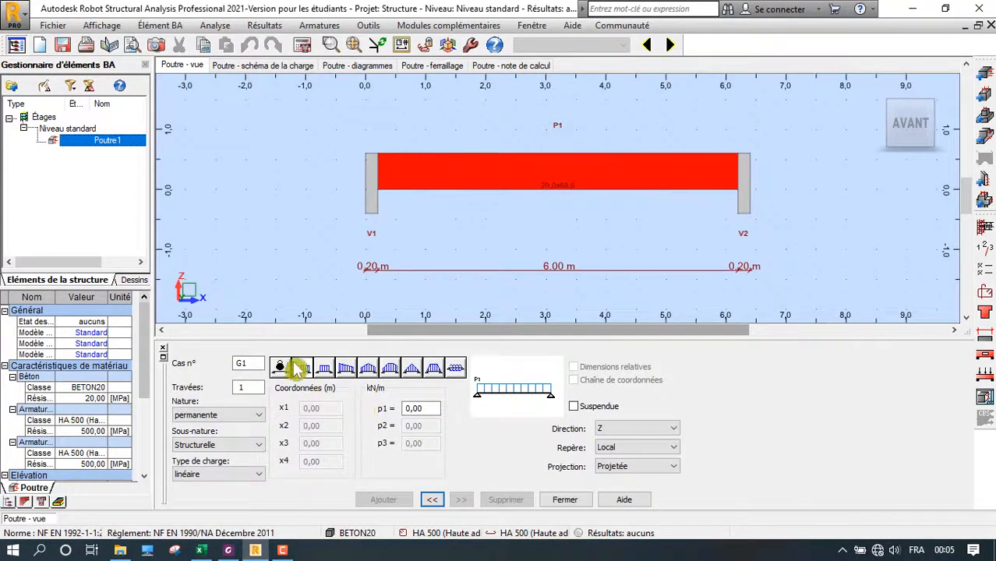
# Try the surface load type for case G1 and check the slab layout on the floor plan PDF
pyautogui.click(202, 475)
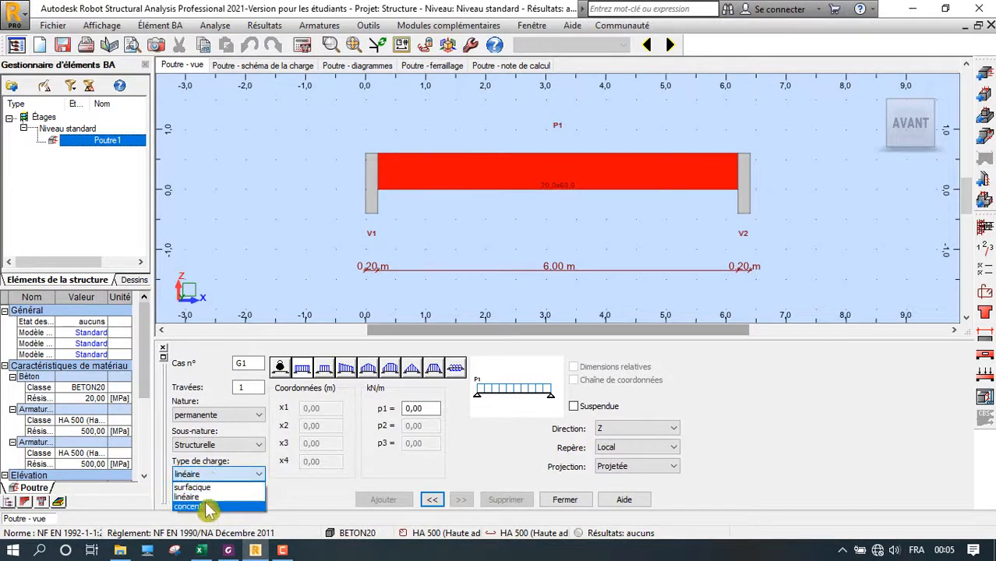
pyautogui.click(207, 487)
pyautogui.click(207, 479)
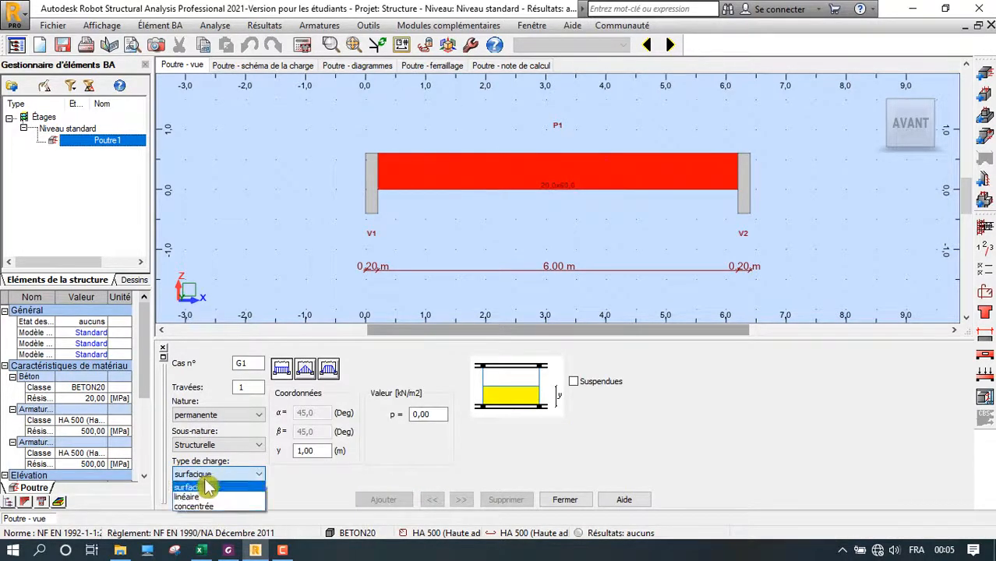
pyautogui.click(201, 506)
pyautogui.click(201, 474)
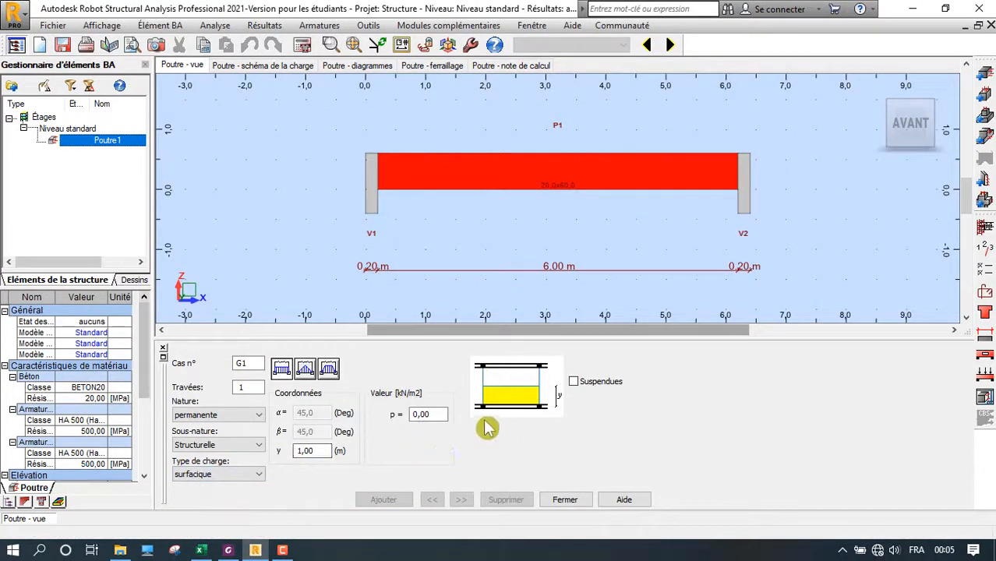
pyautogui.click(228, 551)
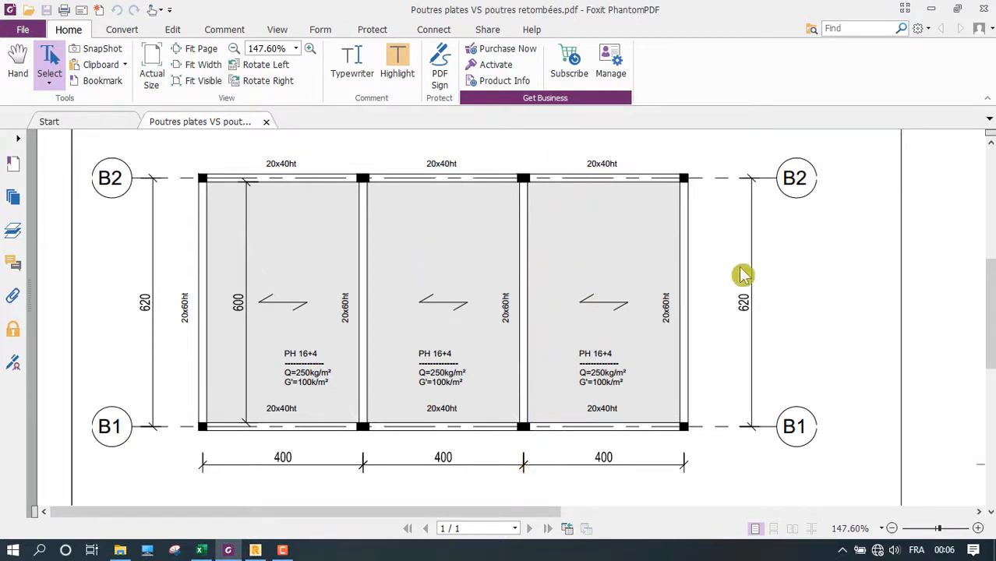
pyautogui.click(255, 550)
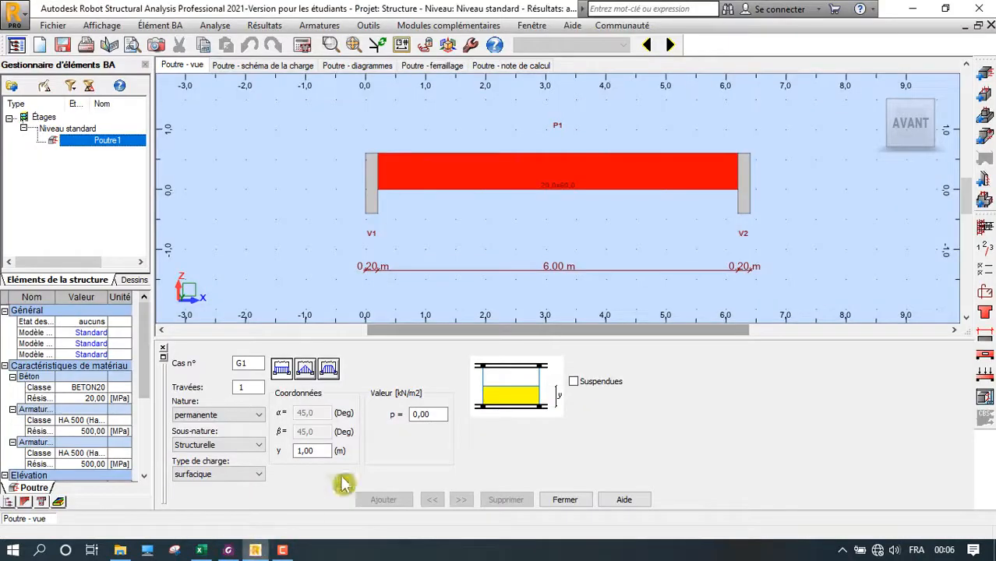
# Compare the linear and surface load options and set the G1 load type to linear
pyautogui.click(223, 474)
pyautogui.click(216, 502)
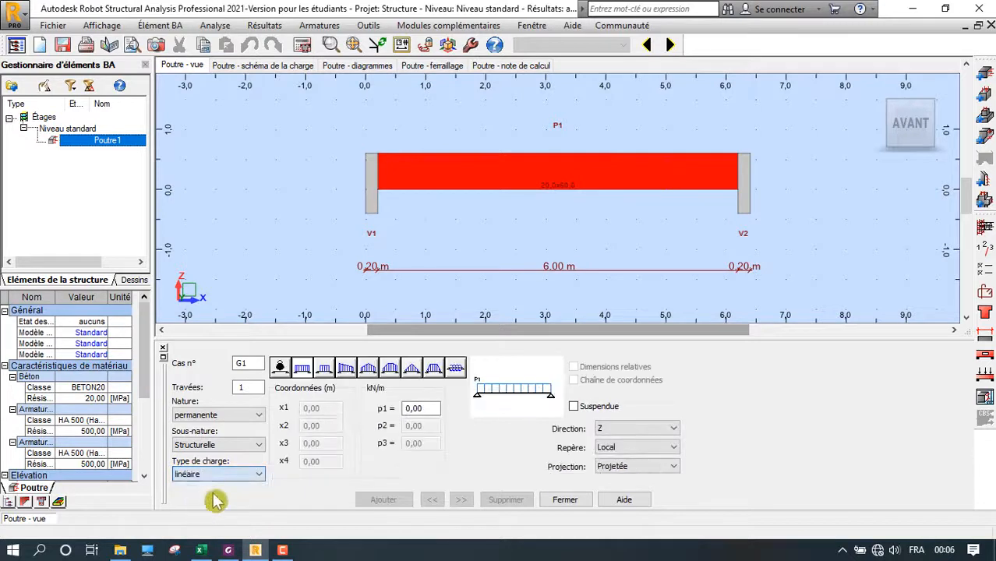
pyautogui.click(216, 475)
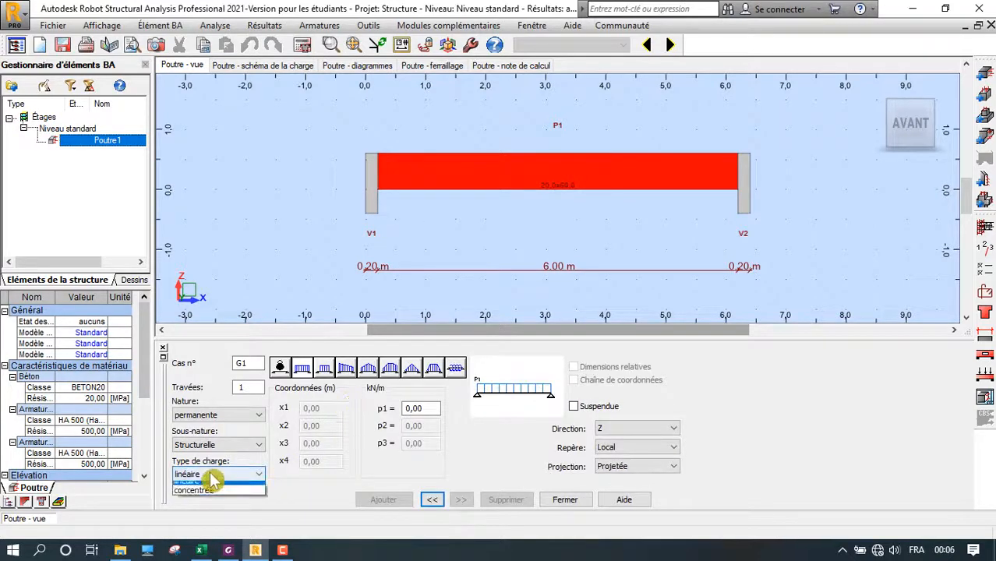
pyautogui.click(198, 505)
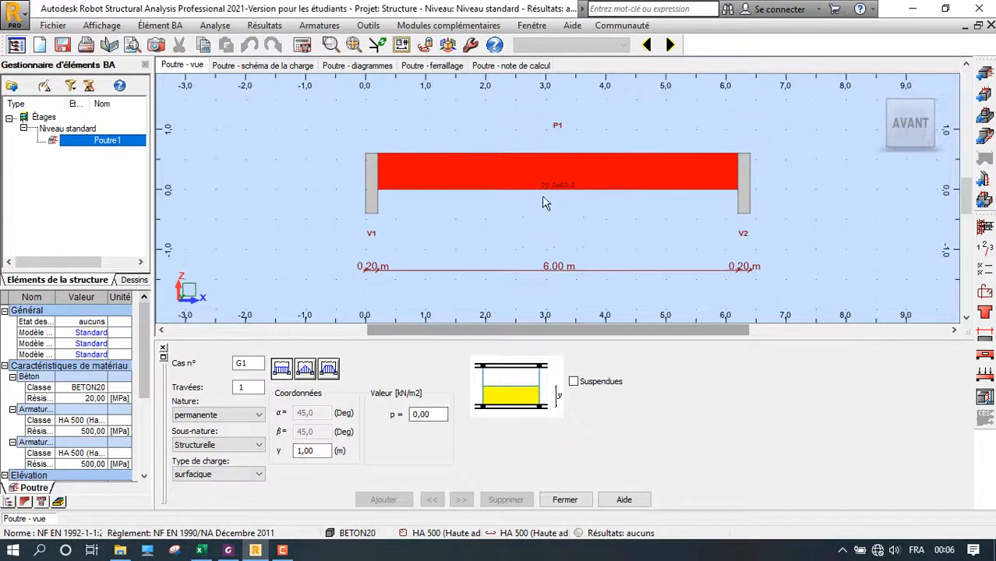
pyautogui.click(212, 475)
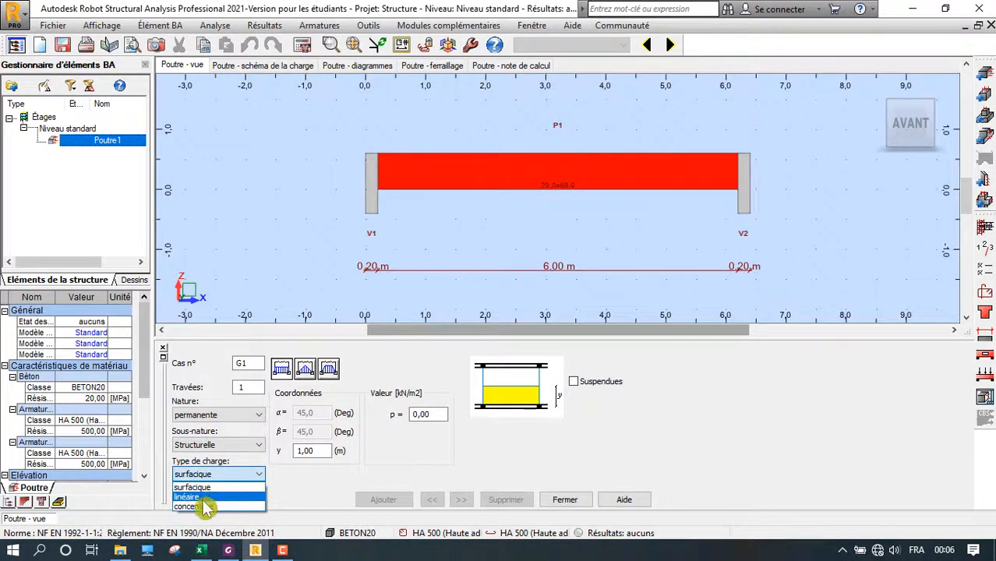
pyautogui.click(195, 496)
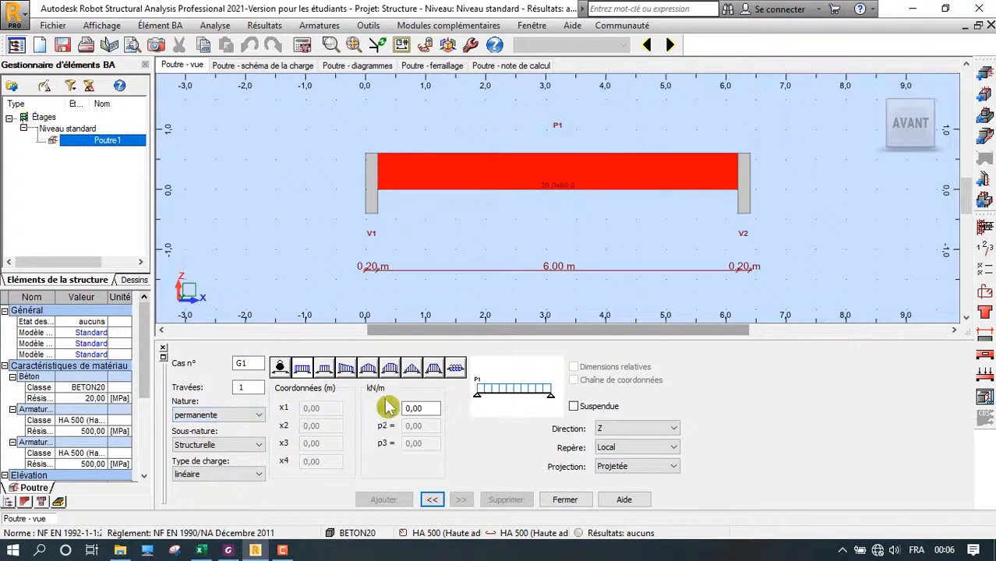
# Change the project's force unit to tf in the job preferences and apply it
pyautogui.click(471, 44)
pyautogui.click(594, 77)
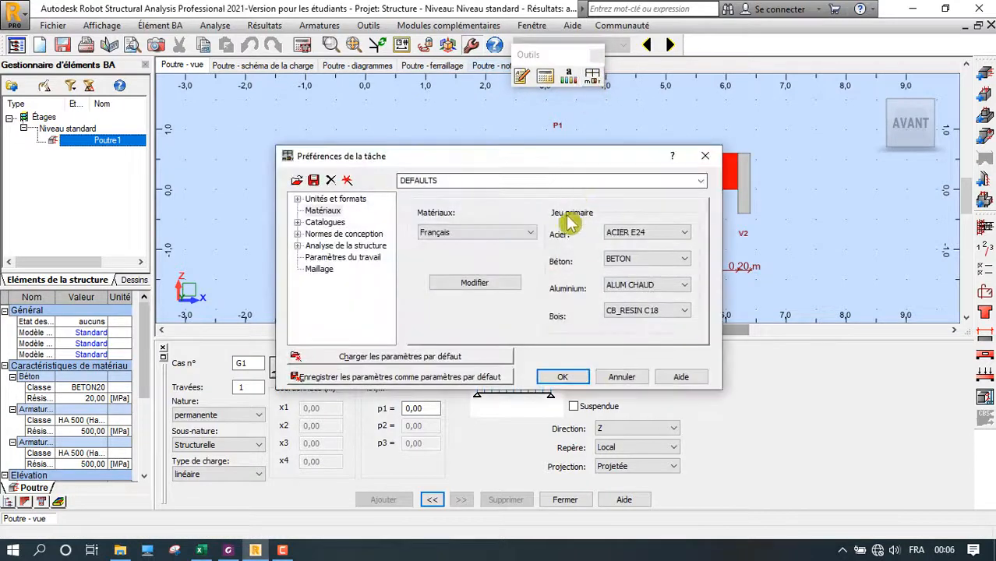
pyautogui.click(297, 199)
pyautogui.click(331, 223)
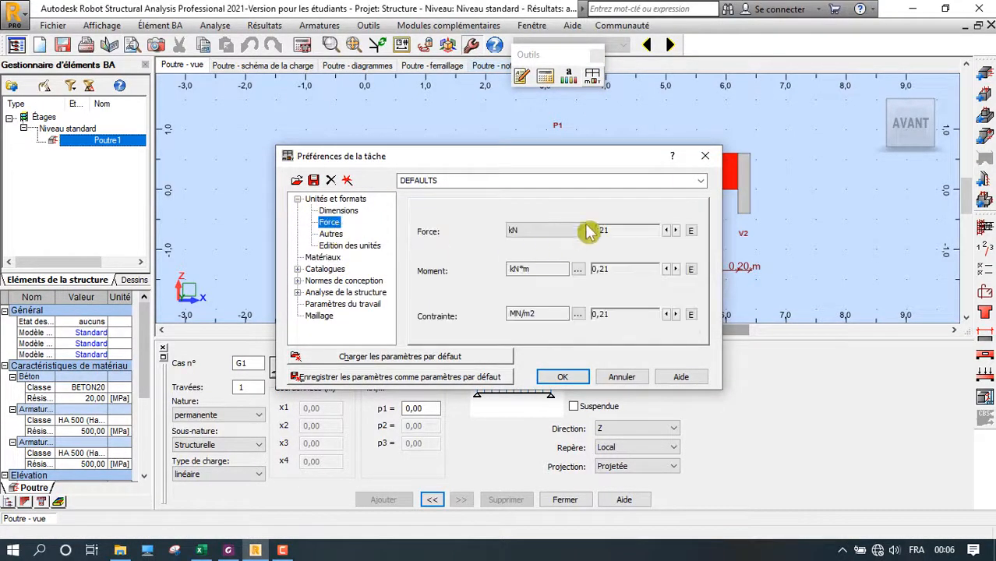
pyautogui.click(534, 232)
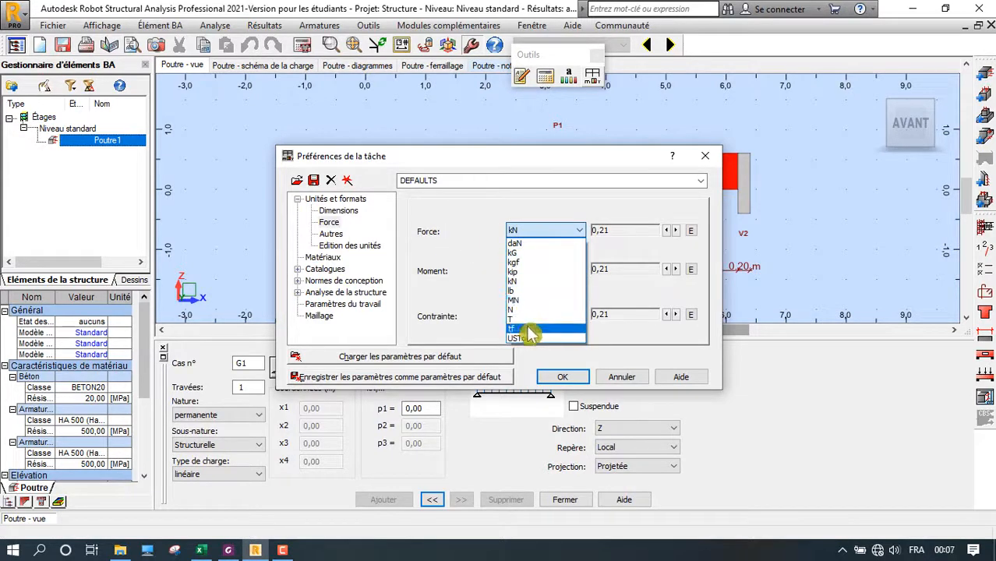
pyautogui.click(524, 328)
pyautogui.click(552, 232)
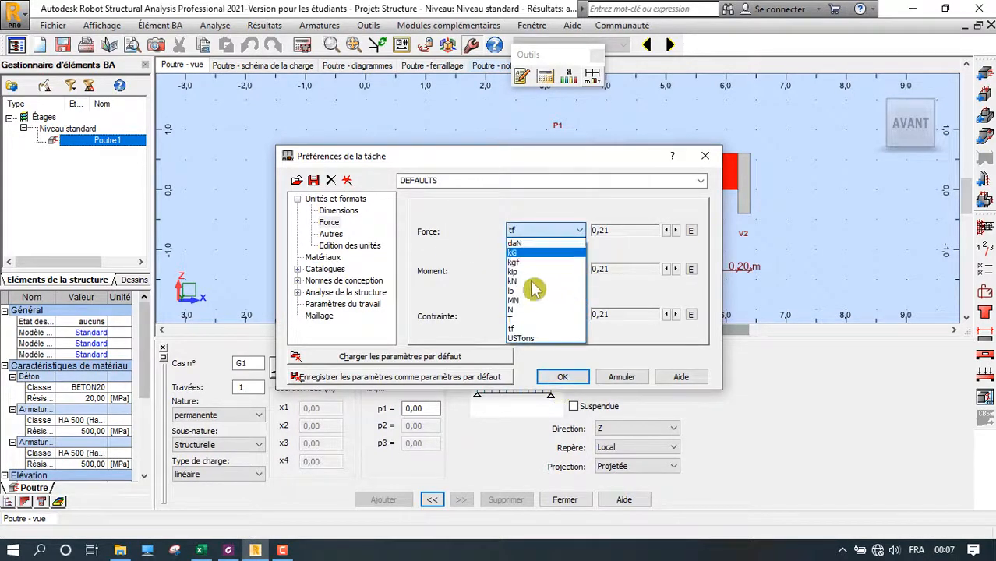
pyautogui.click(534, 263)
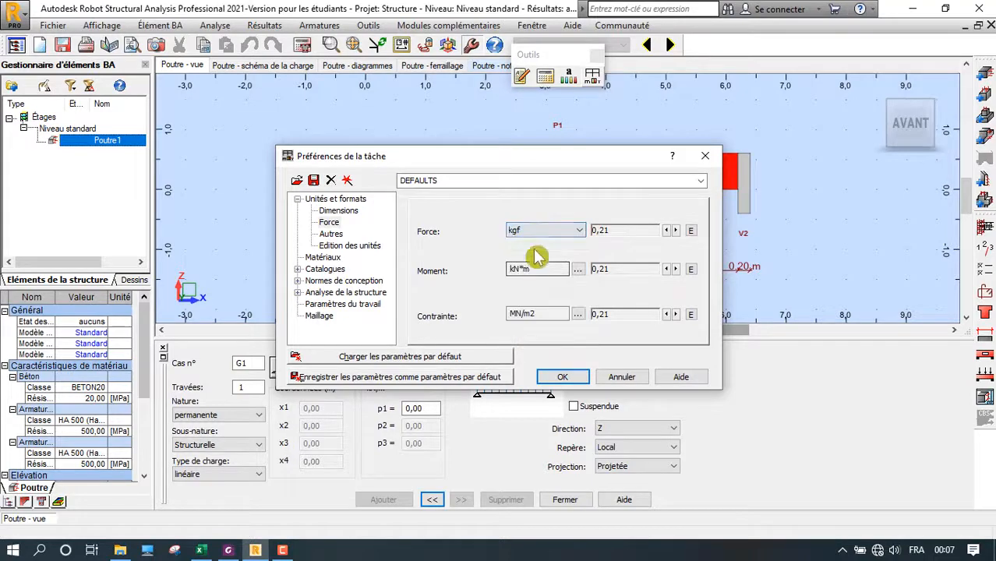
pyautogui.click(542, 231)
pyautogui.click(524, 331)
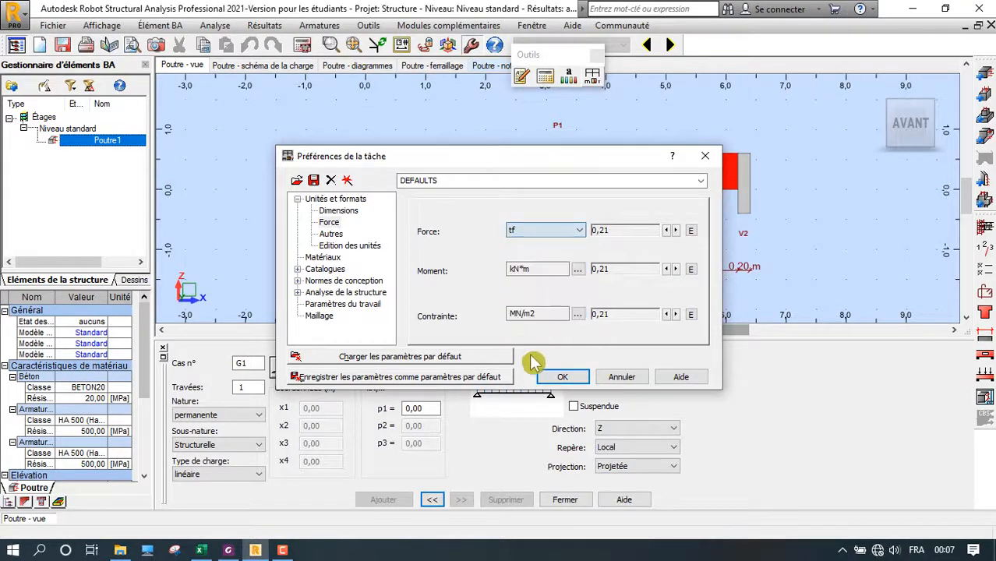
pyautogui.click(562, 377)
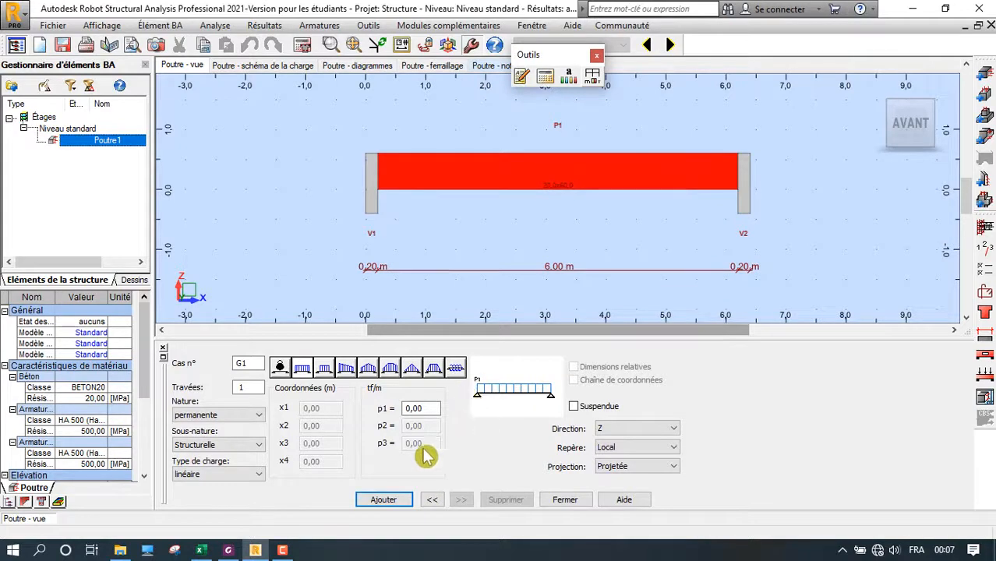
# Check the slab loads on the floor plan PDF, and switch to the Excel workbook's empty Feuil4 sheet
pyautogui.click(228, 551)
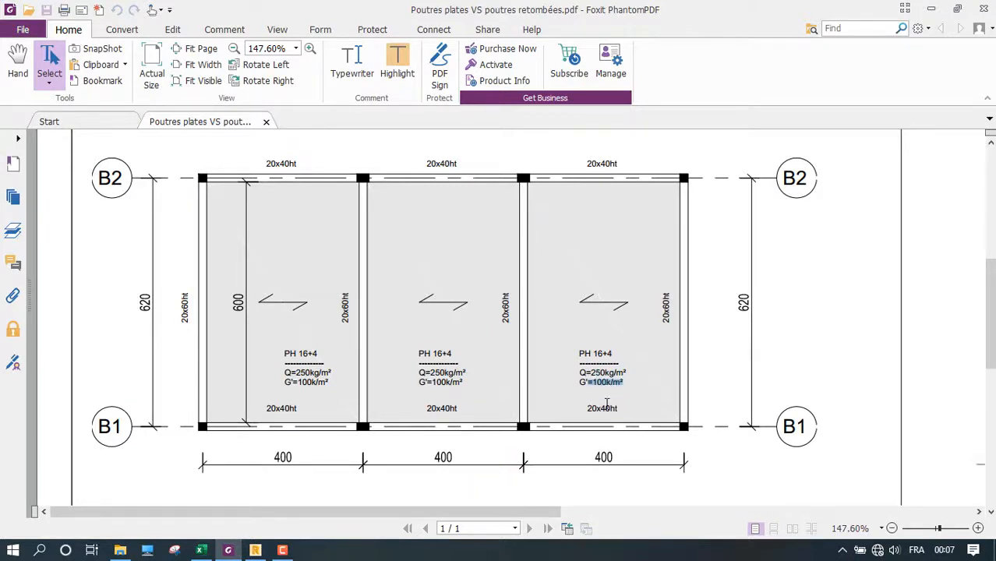
pyautogui.click(209, 550)
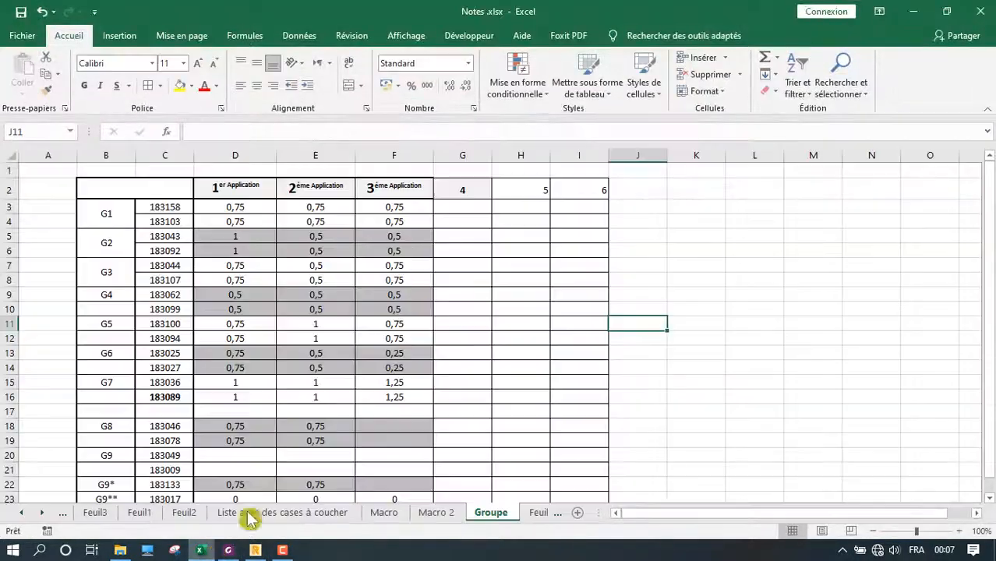
pyautogui.scroll(-14, 436, 437)
pyautogui.click(538, 513)
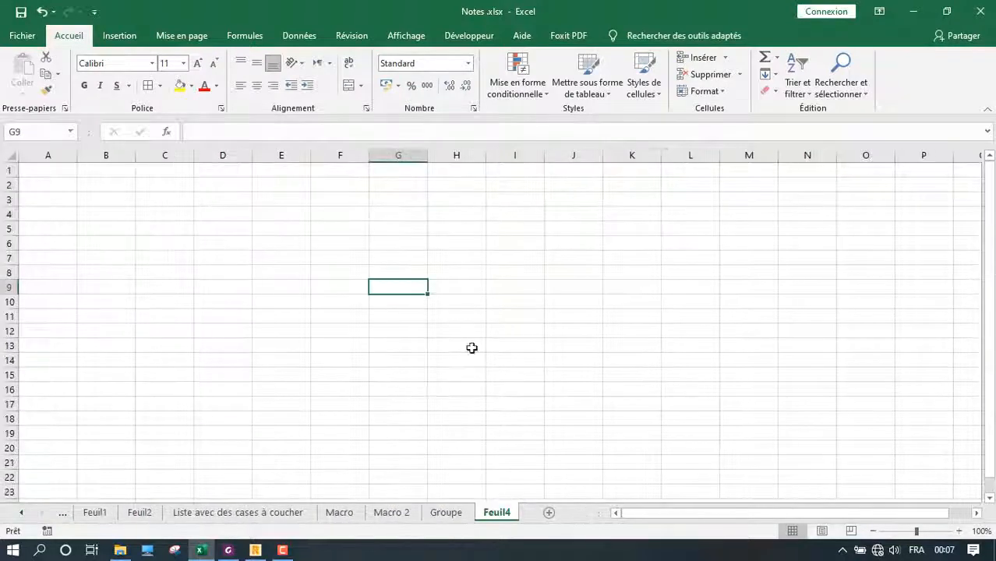
pyautogui.scroll(-5, 471, 347)
# Enter the label G in E21 and the formula =300 beside it in F21
pyautogui.click(324, 258)
pyautogui.click(298, 241)
pyautogui.write('=')
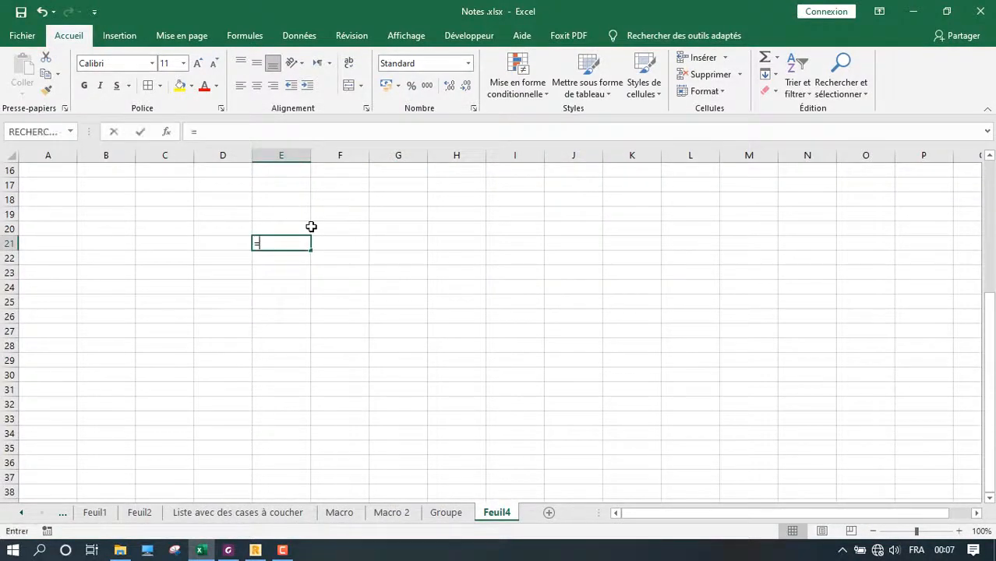
pyautogui.press('BackSpace')
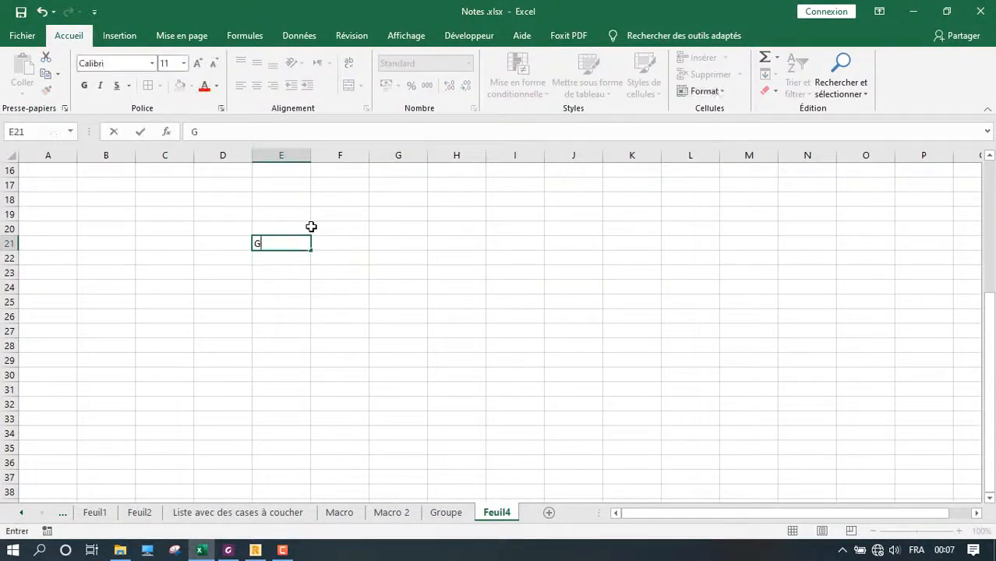
pyautogui.press('Return')
pyautogui.click(344, 241)
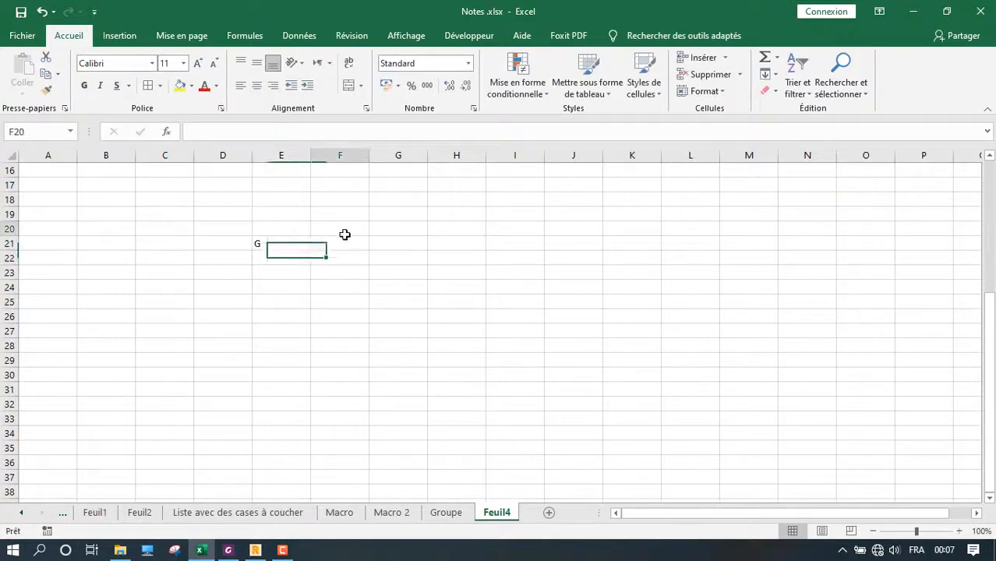
pyautogui.write('=30')
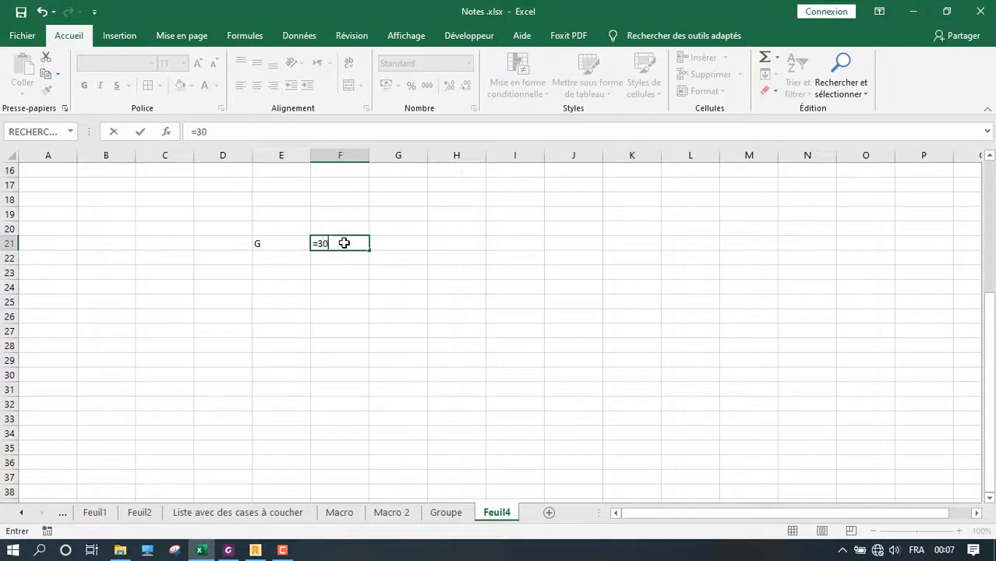
pyautogui.write('0')
pyautogui.press('Return')
# Add the loads G' with 100 and Q with 250 in rows 22 and 23 under G
pyautogui.click(267, 257)
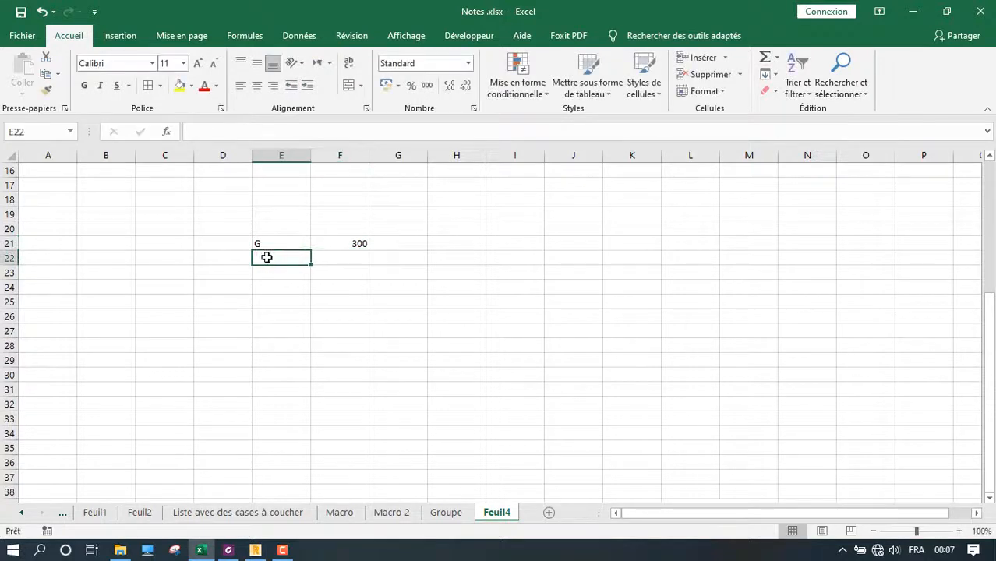
pyautogui.write("G'")
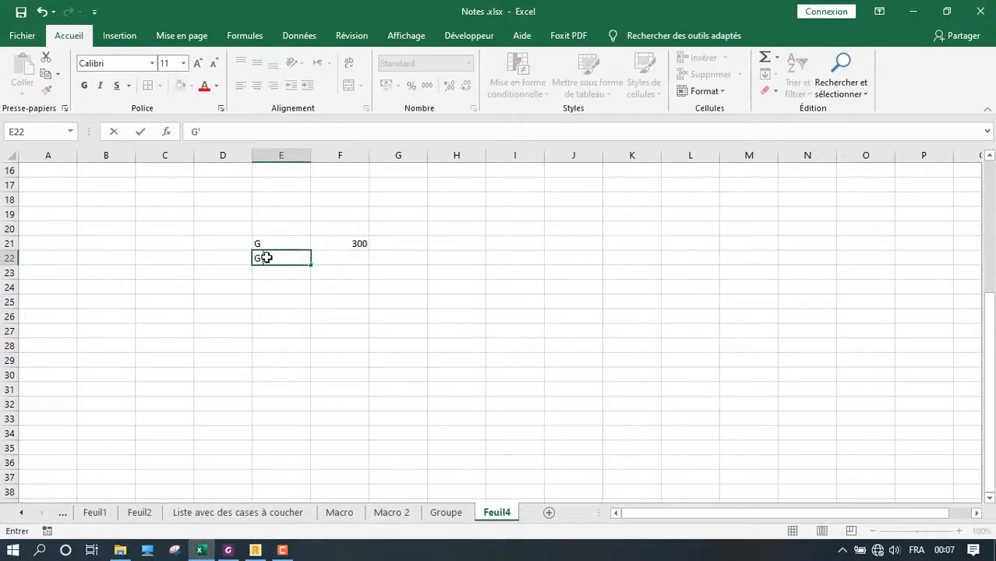
pyautogui.press('Tab')
pyautogui.write('1')
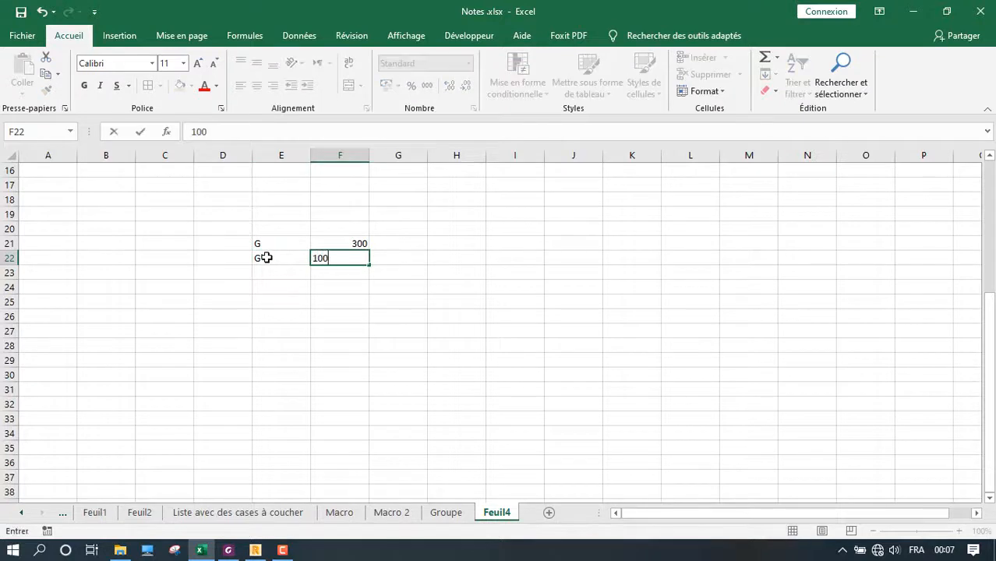
pyautogui.press('Return')
pyautogui.write('S')
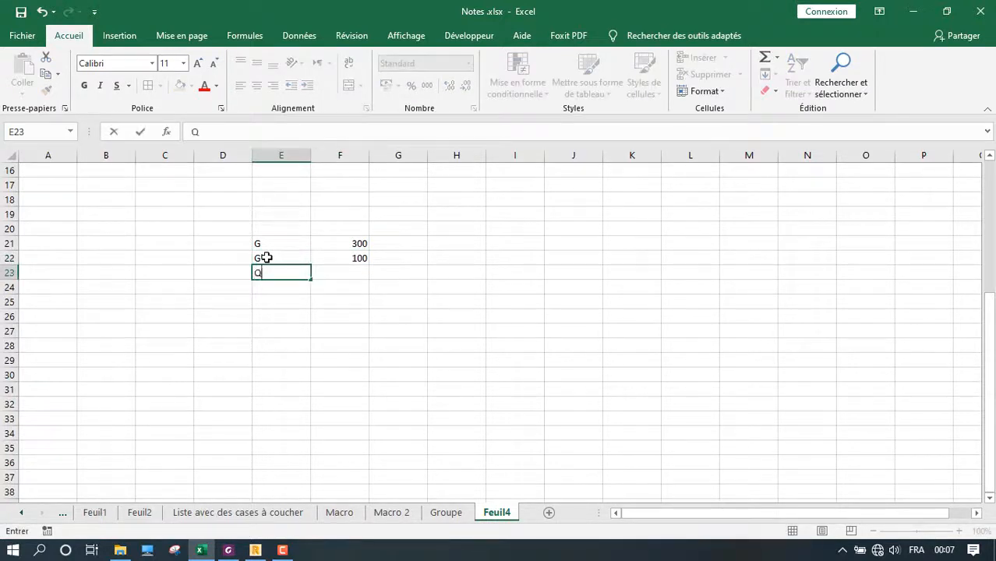
pyautogui.press('Tab')
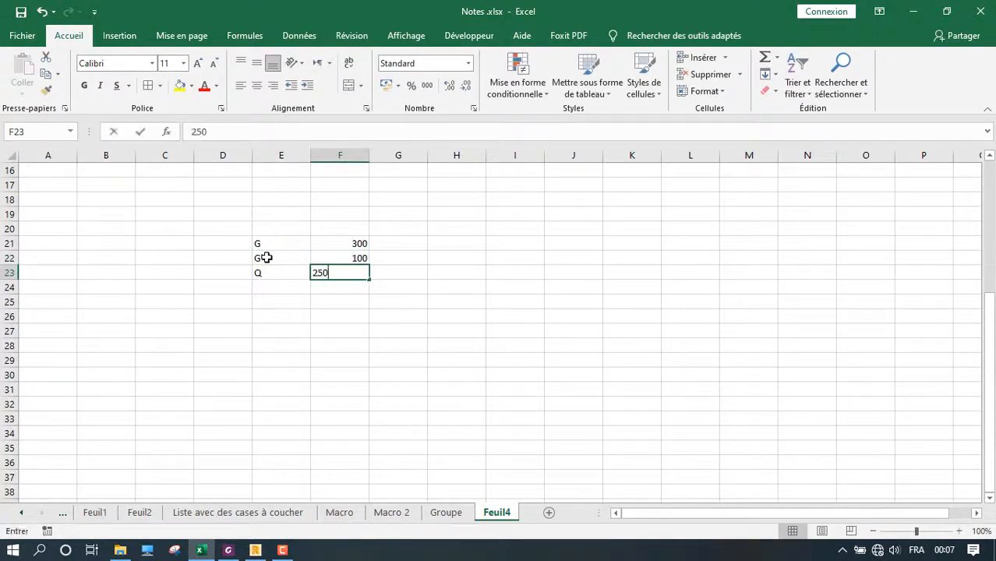
pyautogui.press('Return')
# Add the headings Charges/m² in E20 and Charges /ml in G20 above the load values
pyautogui.click(386, 226)
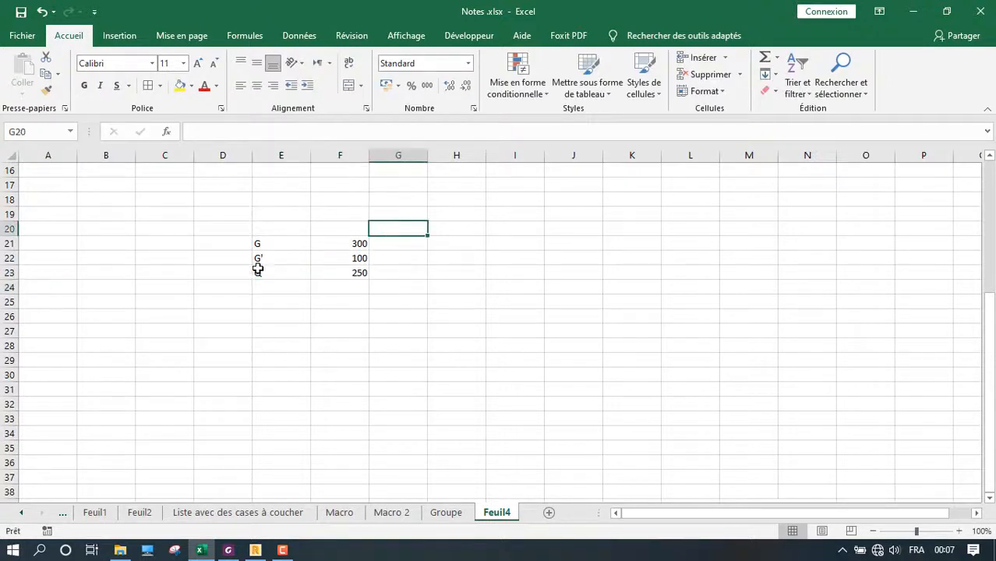
pyautogui.doubleClick(267, 241)
pyautogui.click(271, 226)
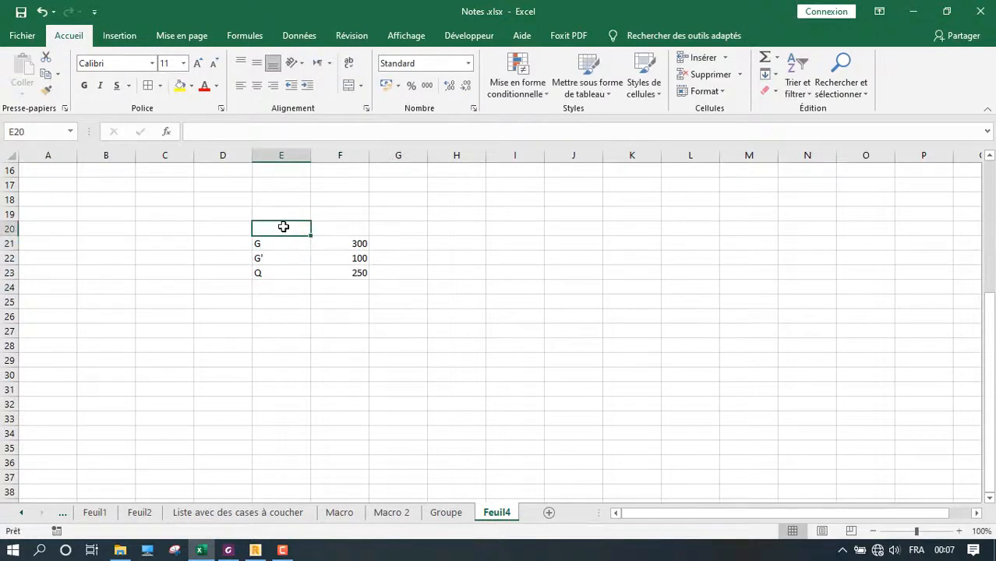
pyautogui.write('Charges/m²')
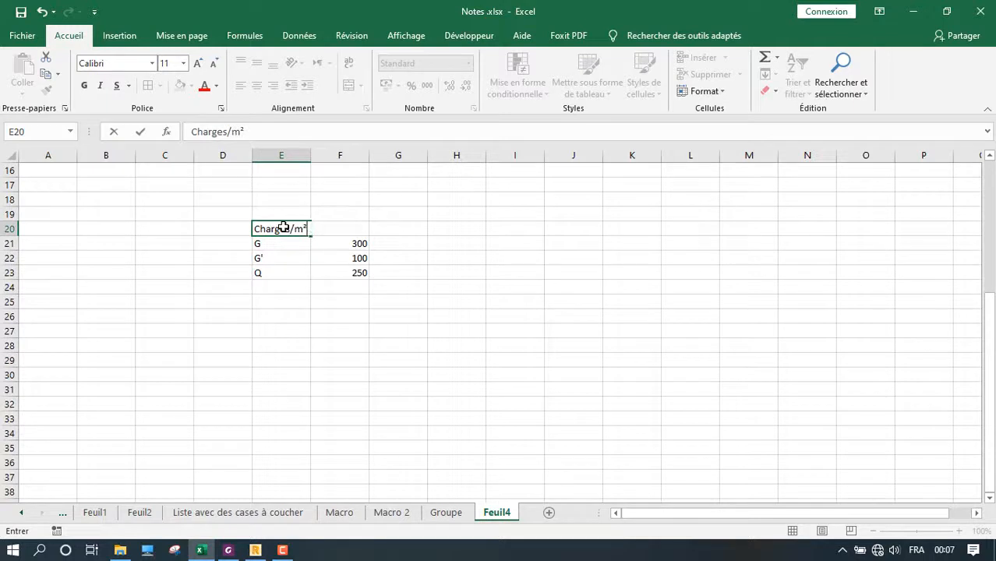
pyautogui.press('Tab')
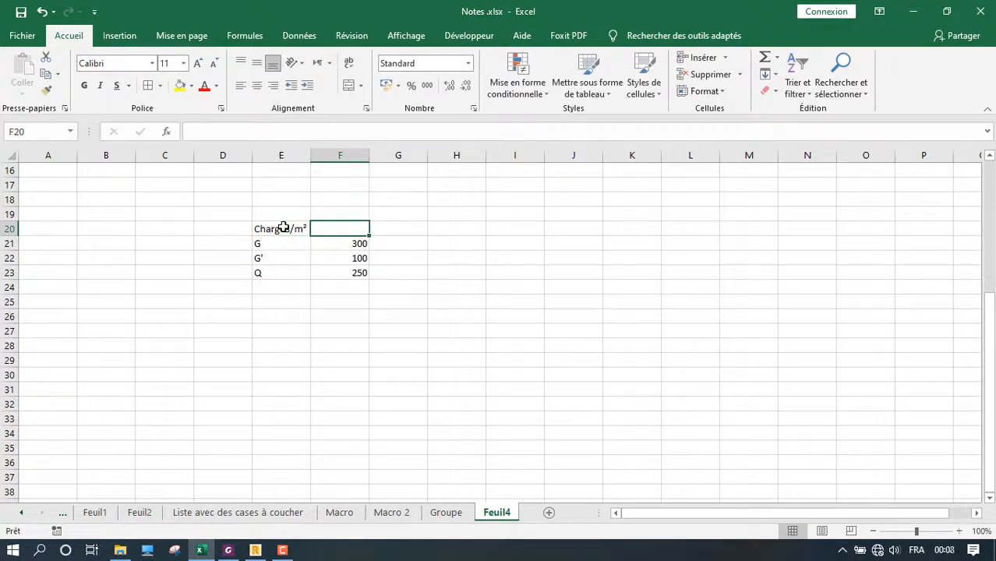
pyautogui.click(309, 305)
pyautogui.click(403, 226)
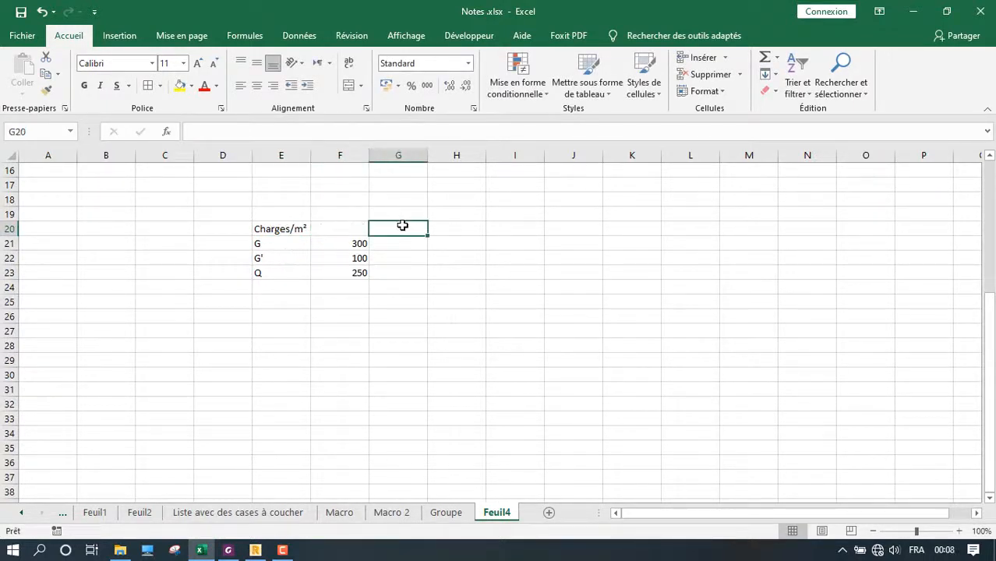
pyautogui.write('Charges /ml')
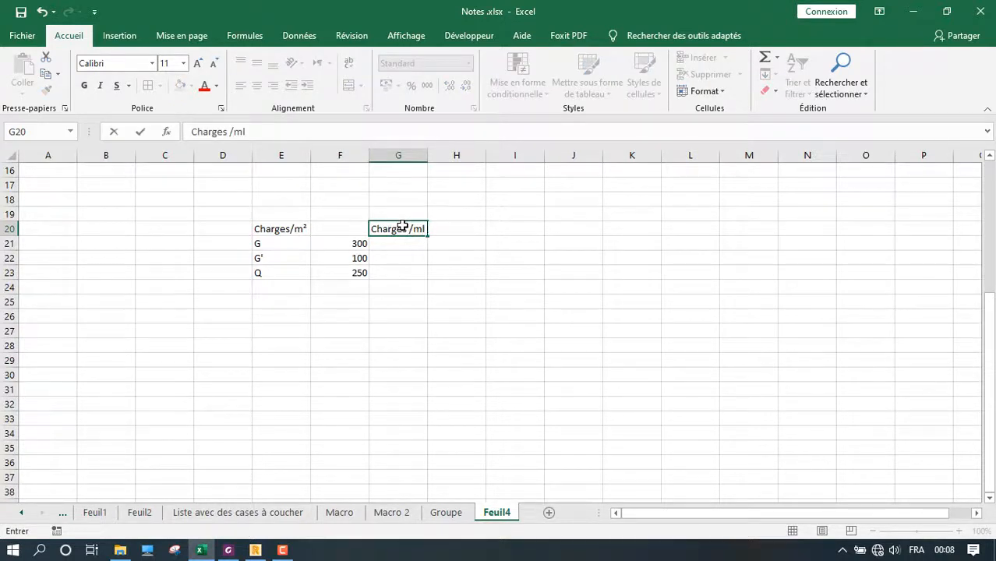
pyautogui.press('Return')
# Calculate the linear load for G in G21 with the formula =F21*4
pyautogui.write('=')
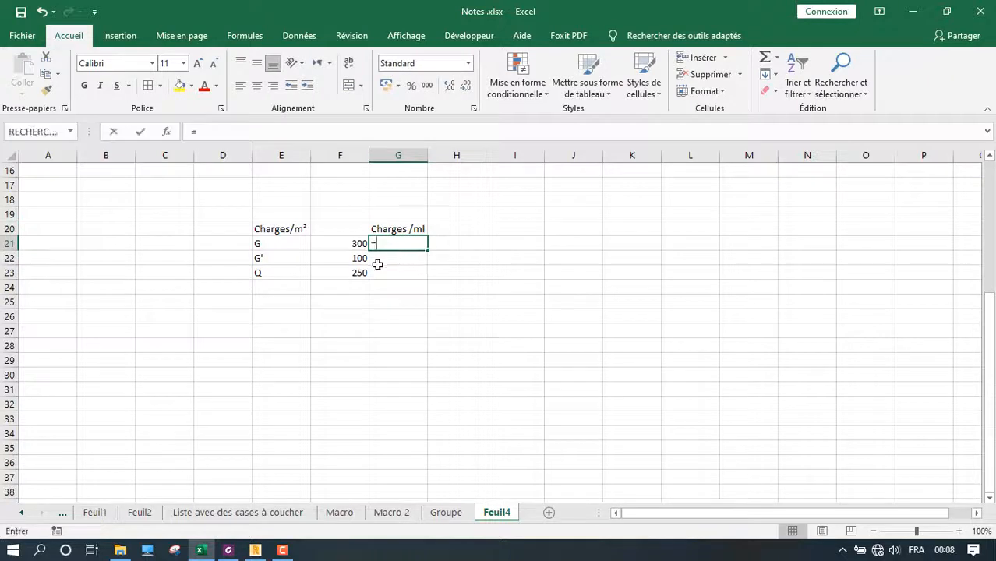
pyautogui.click(359, 244)
pyautogui.write('*4')
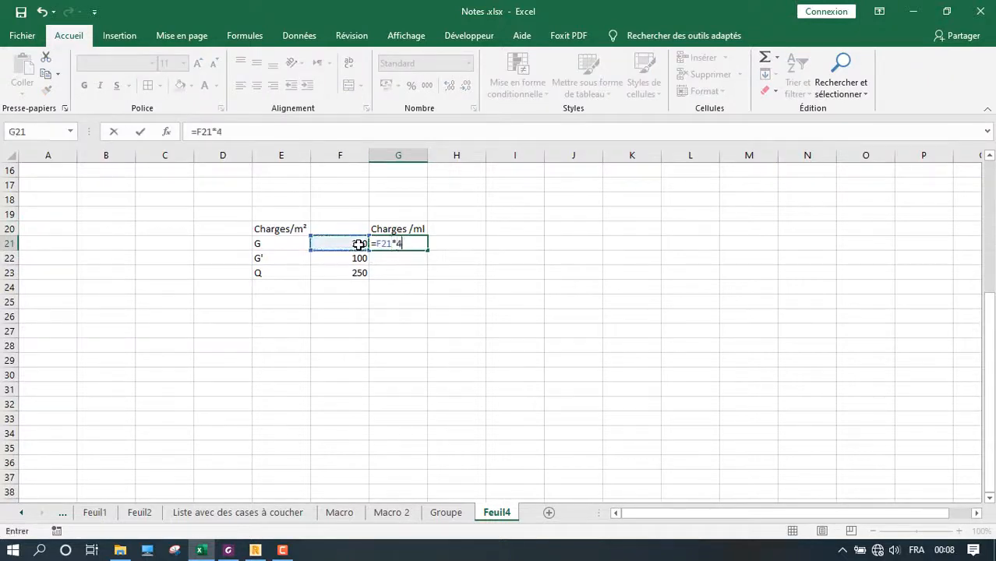
pyautogui.press('Return')
# Calculate the linear loads for G' and Q in G22 and G23 by multiplying F22 and F23 by 4
pyautogui.write('=')
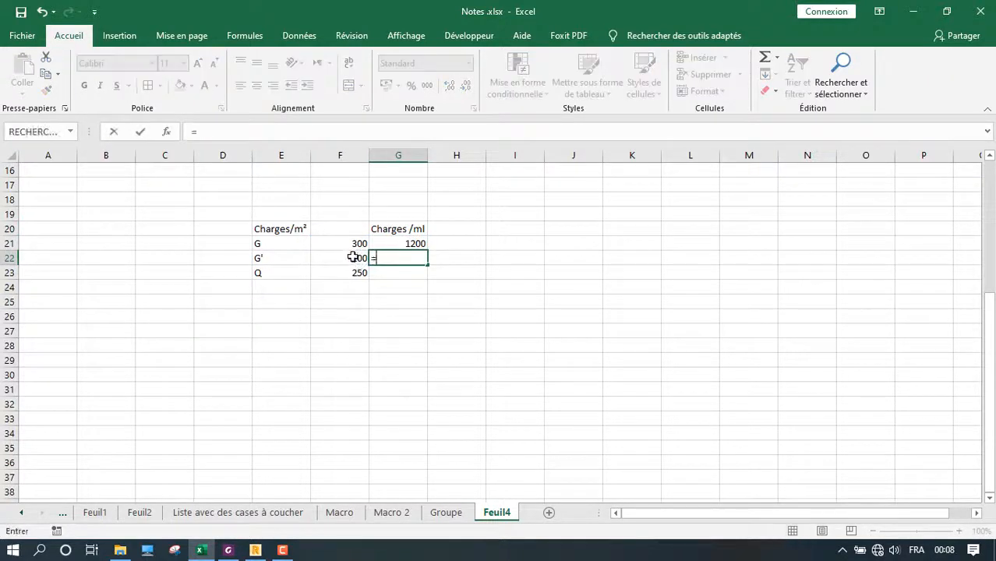
pyautogui.click(361, 260)
pyautogui.write('*4')
pyautogui.press('Return')
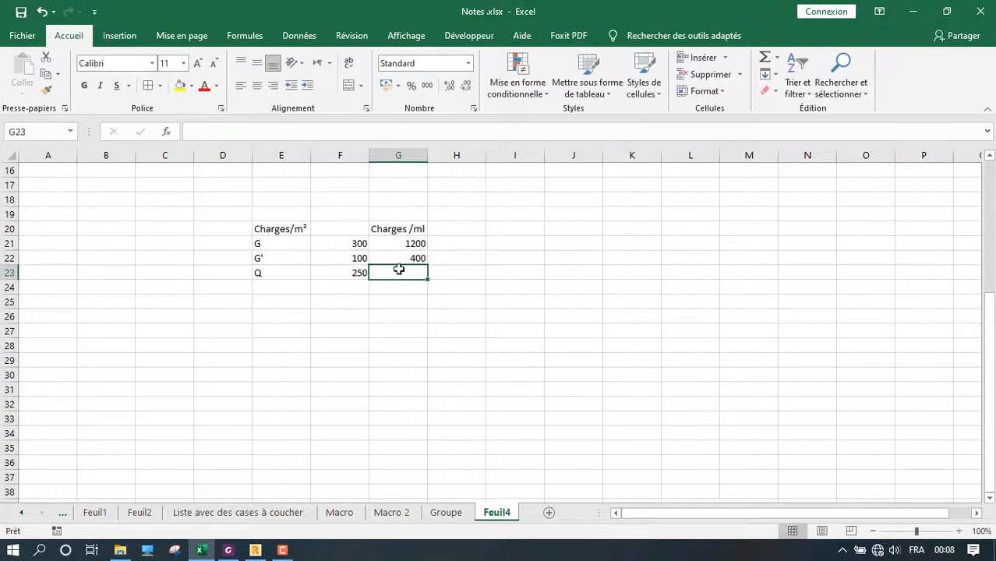
pyautogui.write('=')
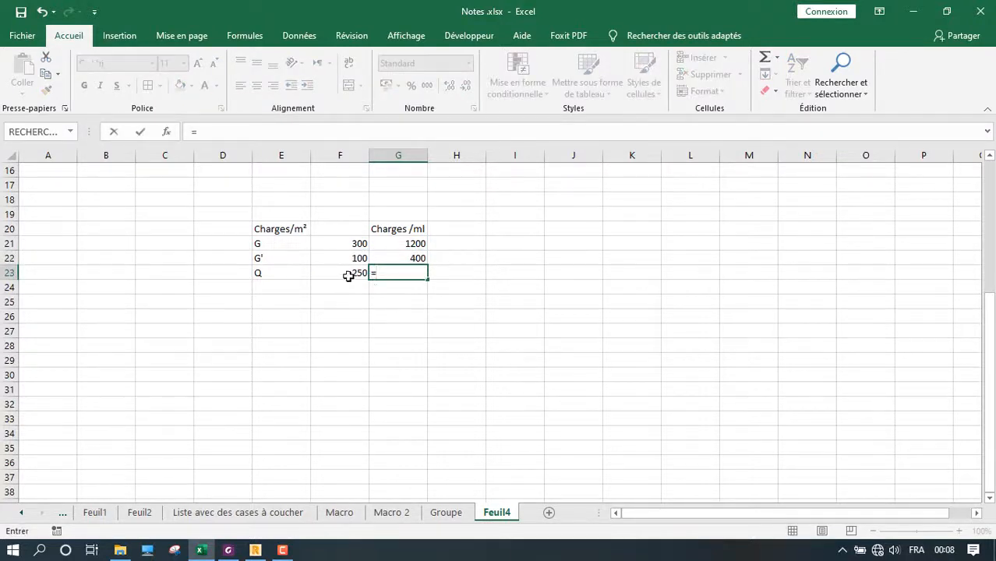
pyautogui.click(348, 274)
pyautogui.write('*4')
pyautogui.press('Return')
# Convert the linear loads to tonnes by changing G21 to =F21*4/1000 and filling the formula down to G23
pyautogui.click(385, 245)
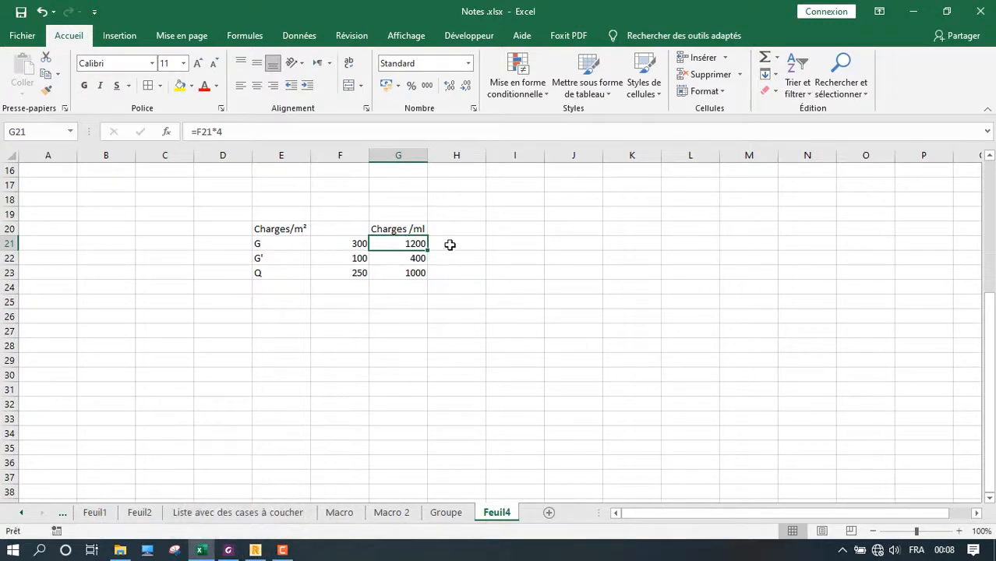
pyautogui.doubleClick(408, 243)
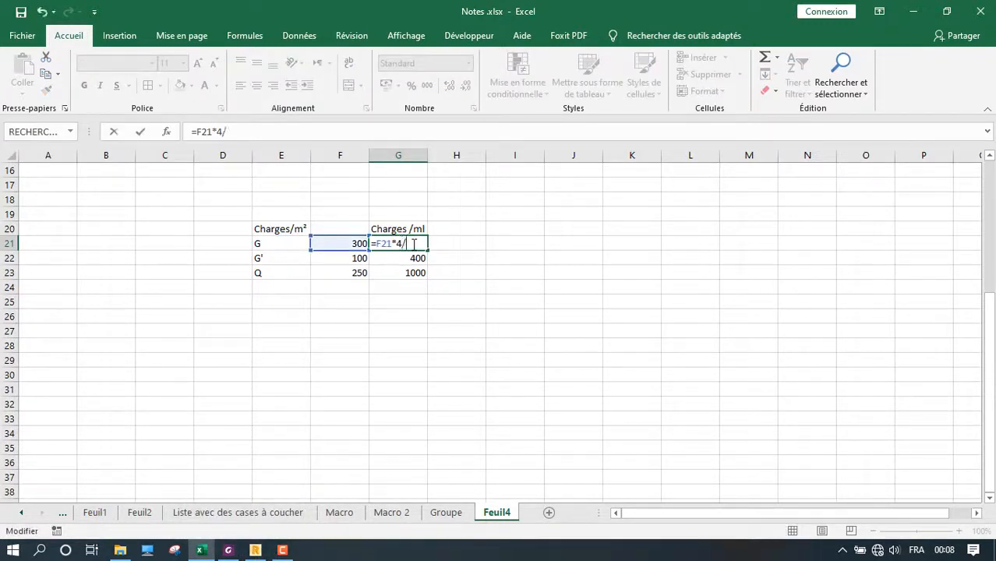
pyautogui.press('Return')
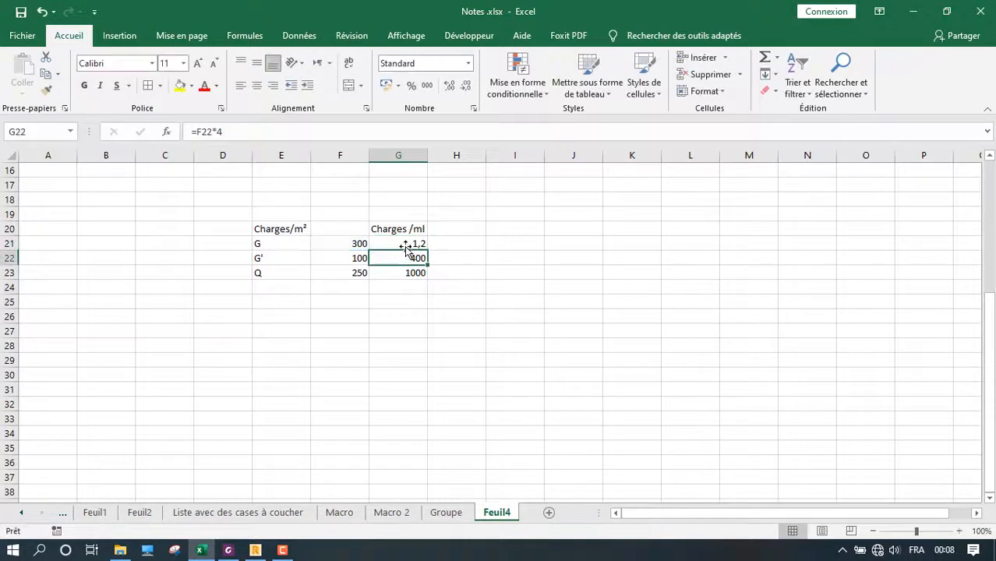
pyautogui.click(400, 242)
pyautogui.doubleClick(398, 243)
pyautogui.hotkey('ctrl', 'Return')
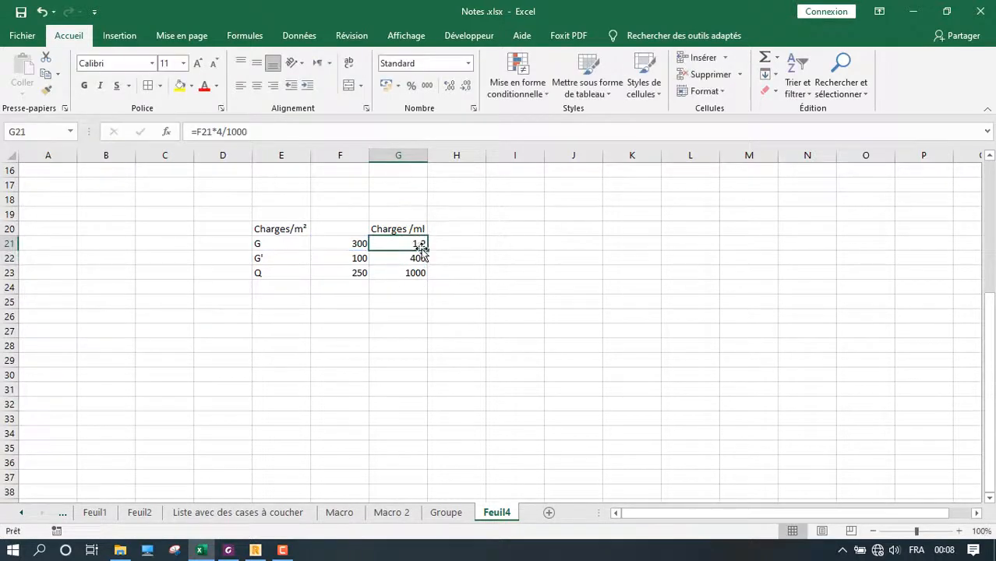
pyautogui.moveTo(428, 250); pyautogui.dragTo(428, 279)
pyautogui.click(415, 258)
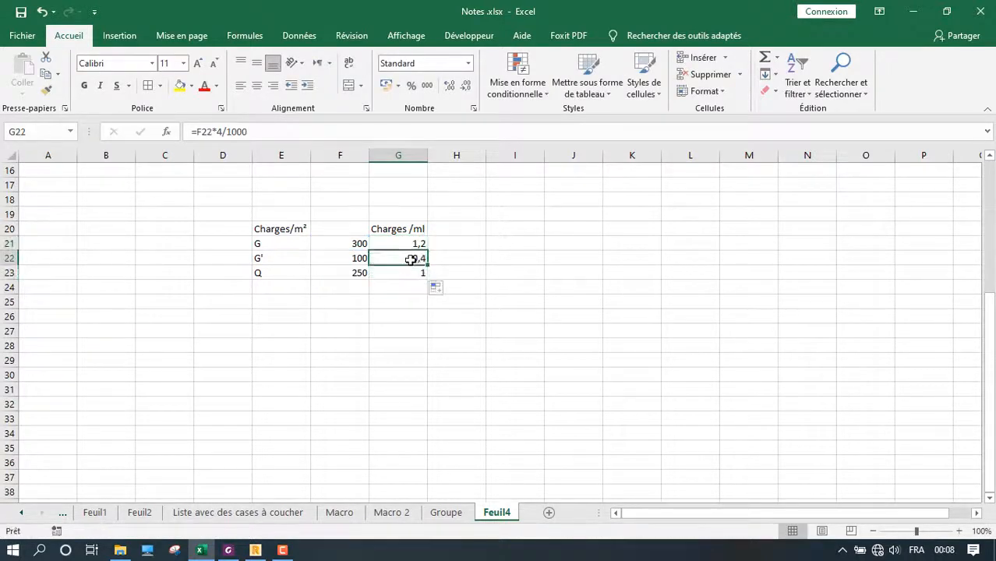
# Check the linear load formulas in G22 and G23 and review the rows for G, G' and Q
pyautogui.doubleClick(409, 259)
pyautogui.press('Return')
pyautogui.doubleClick(403, 277)
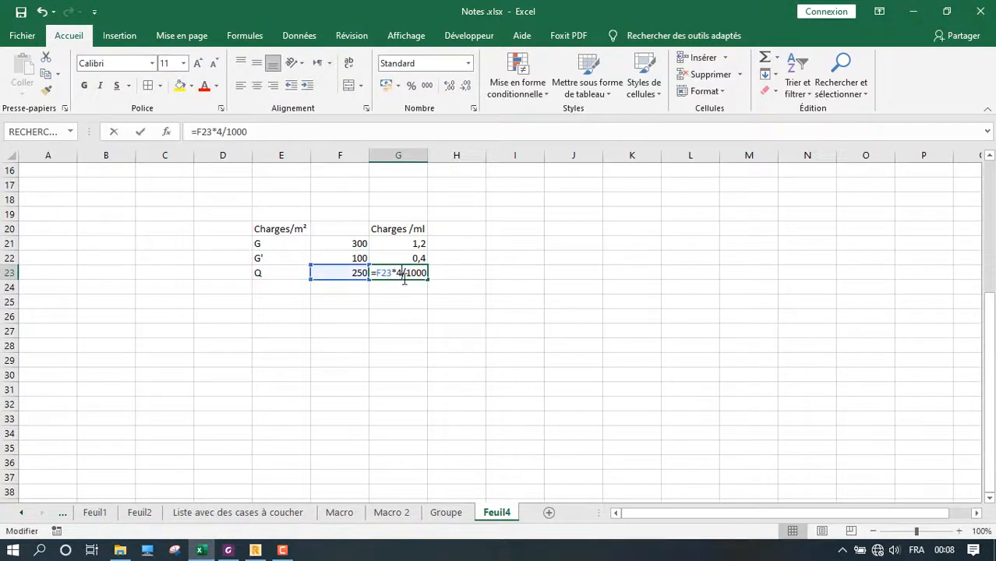
pyautogui.press('Return')
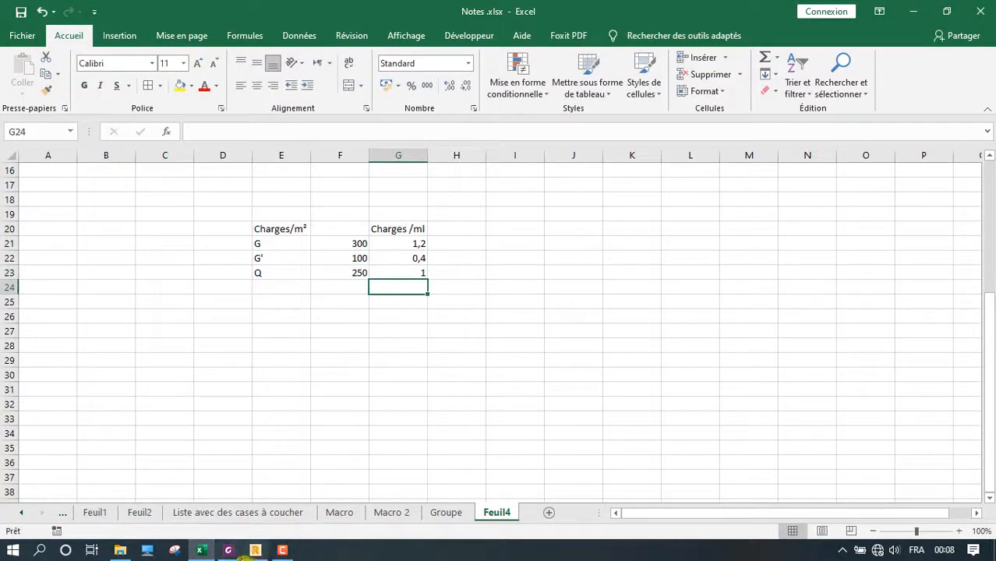
pyautogui.click(282, 244)
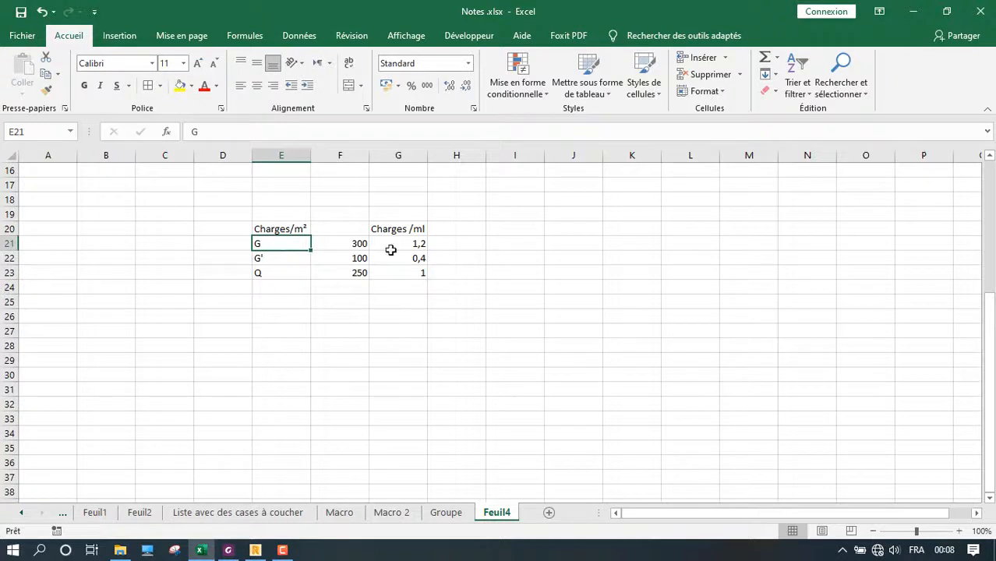
pyautogui.click(256, 258)
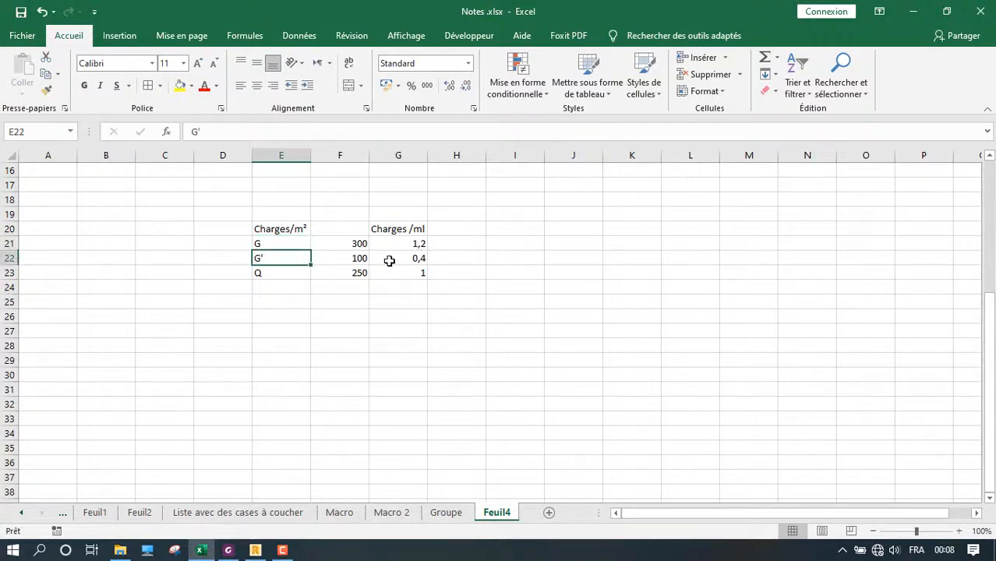
pyautogui.click(264, 274)
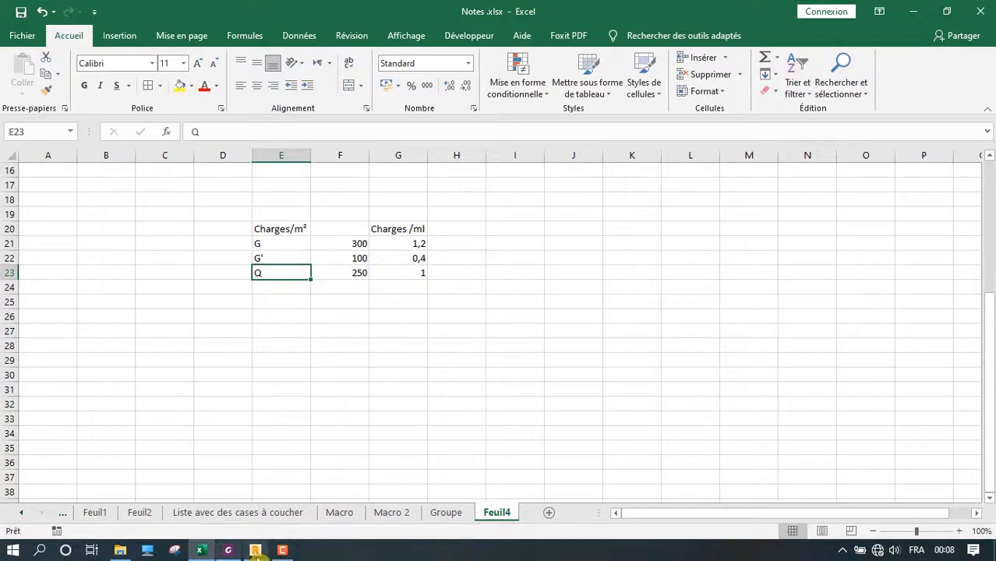
# Switch to Robot and add a permanent, structural linear load of 1,2 tf/m on span 1 as case G1
pyautogui.click(255, 550)
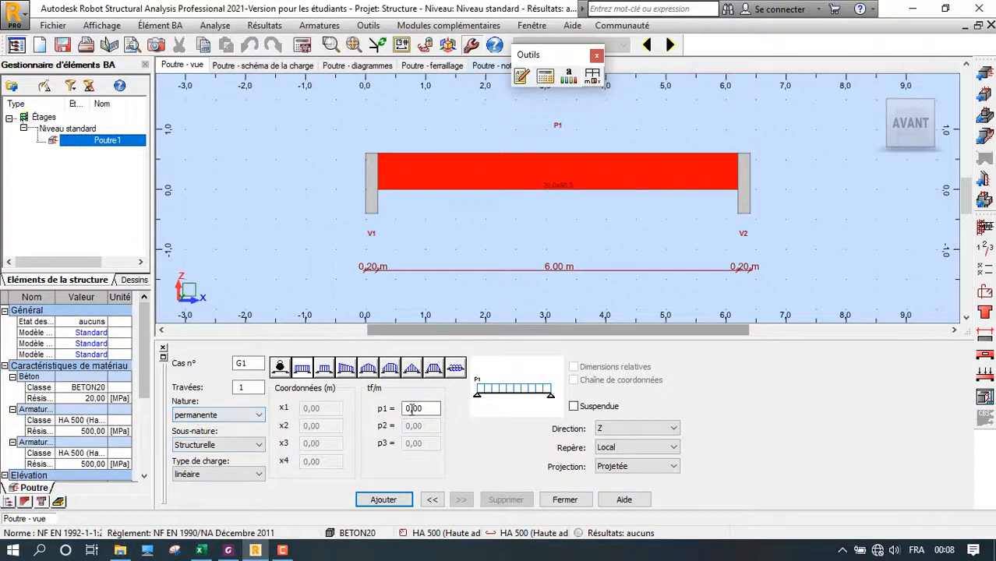
pyautogui.click(411, 410)
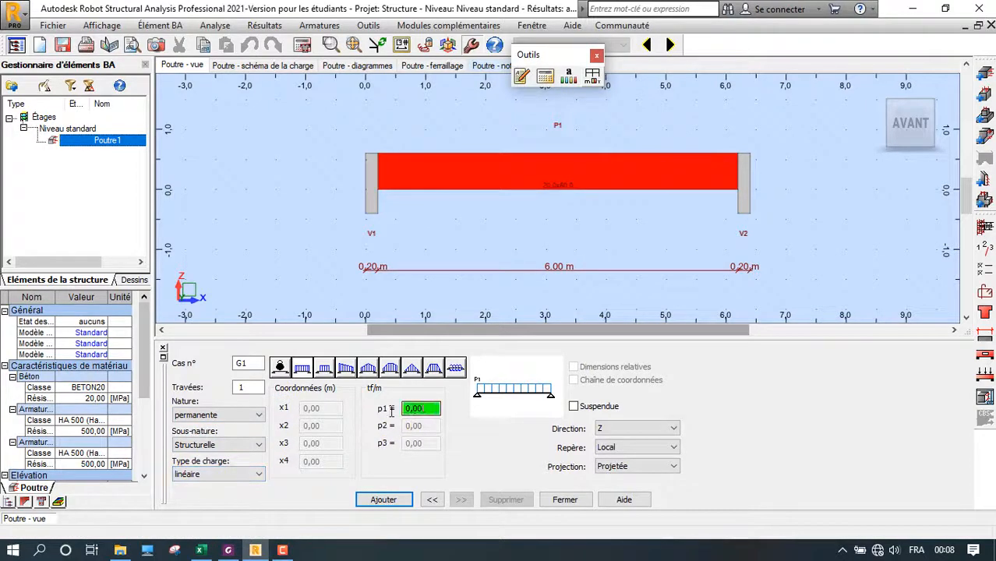
pyautogui.click(204, 551)
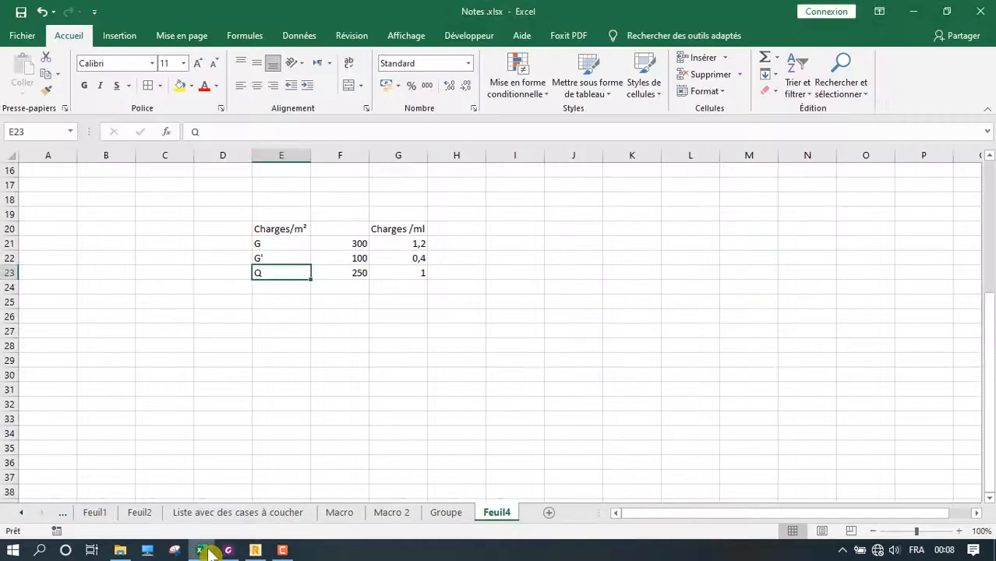
pyautogui.click(255, 551)
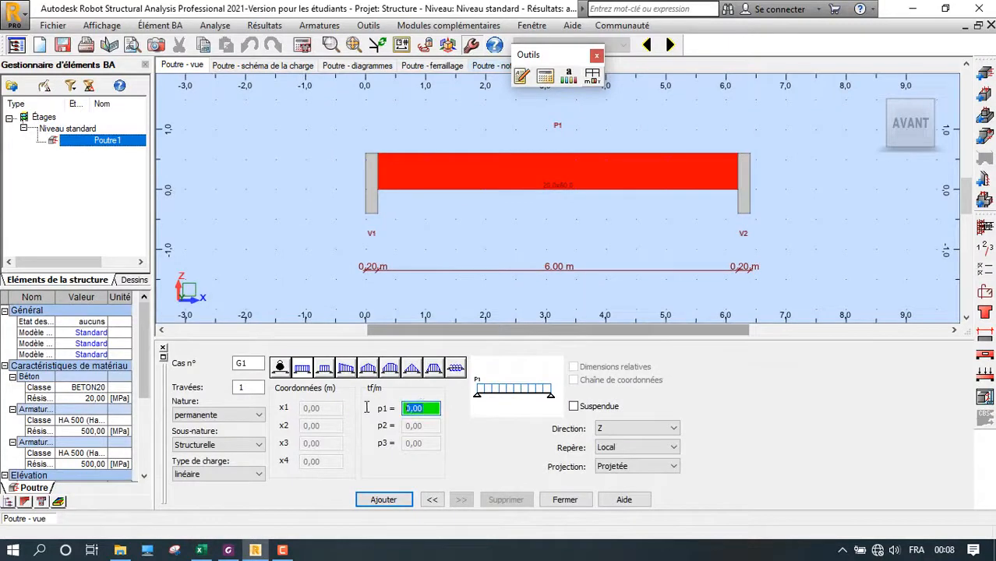
pyautogui.write('1,2')
pyautogui.click(384, 499)
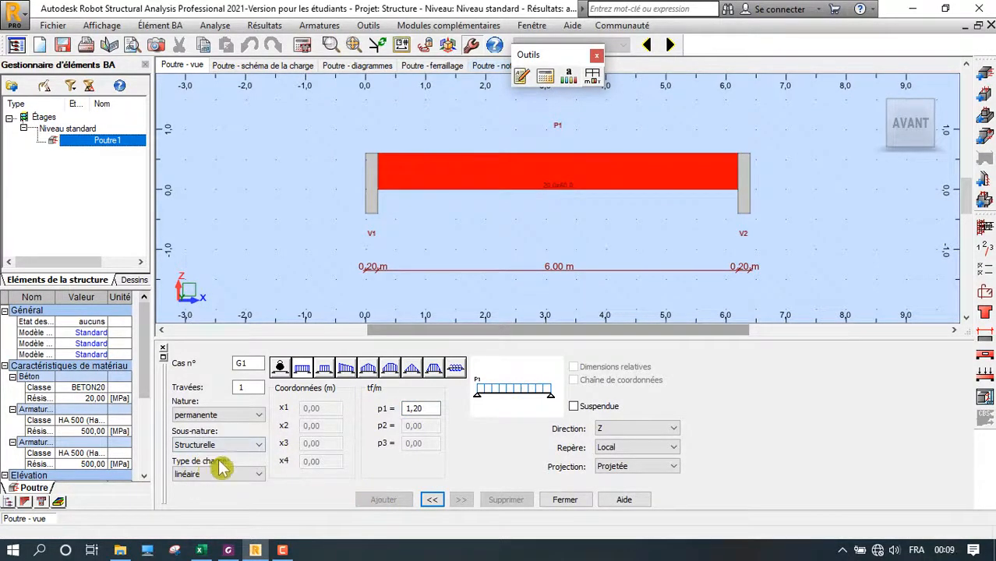
# Add a second permanent linear load of 0.4 tf/m on span 1 as case G2, using the Excel value for G'
pyautogui.doubleClick(241, 363)
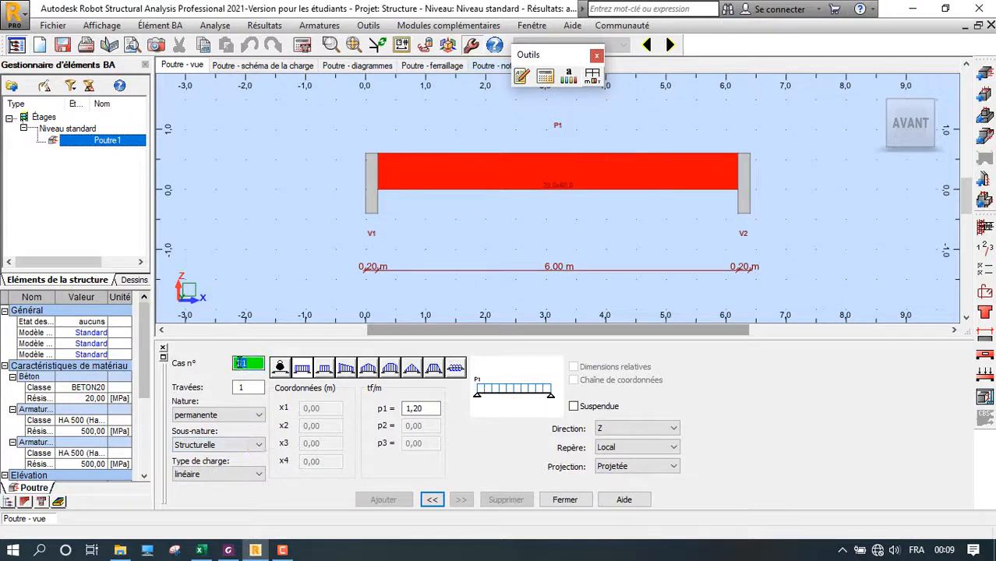
pyautogui.write('G')
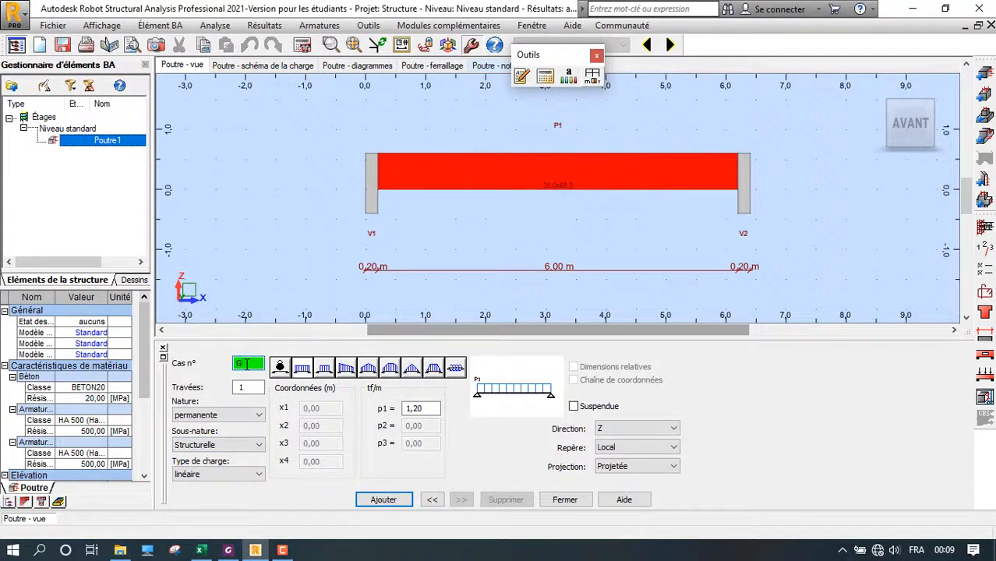
pyautogui.write('2')
pyautogui.doubleClick(418, 408)
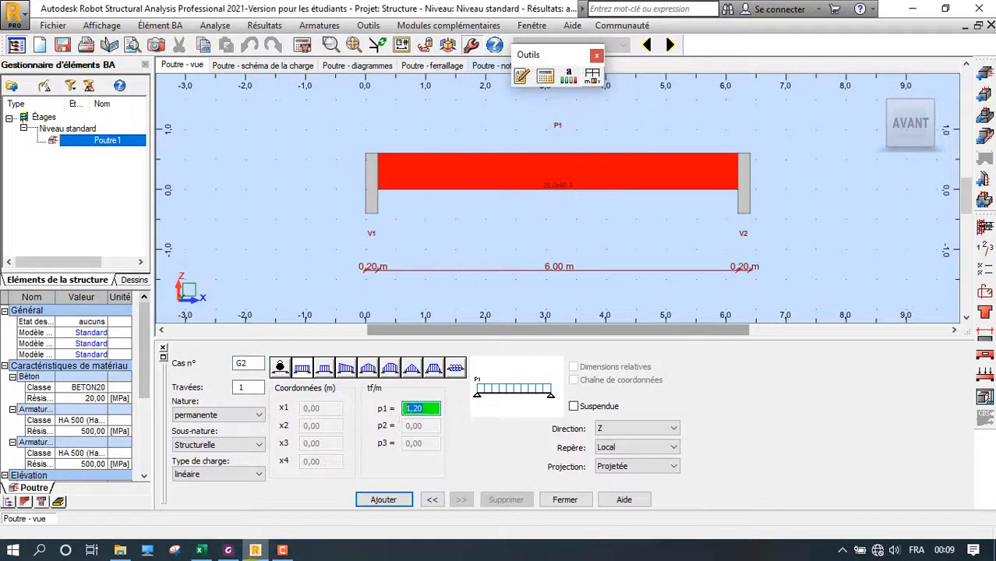
pyautogui.click(200, 550)
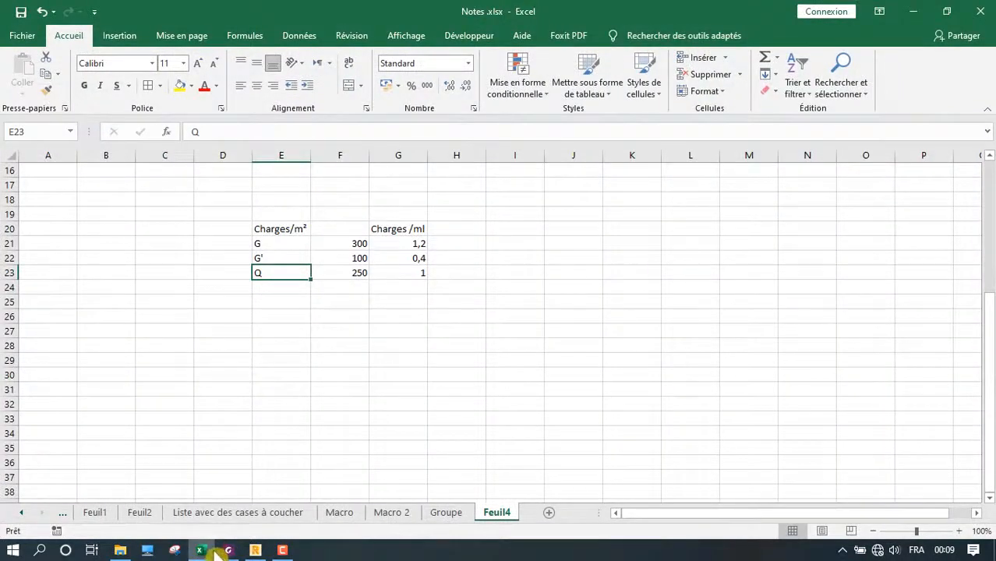
pyautogui.click(255, 551)
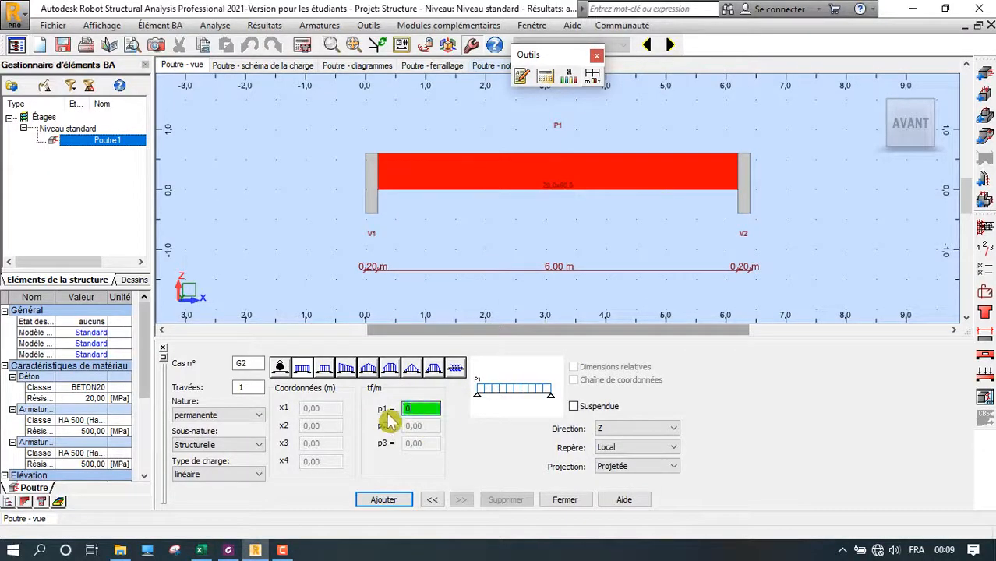
pyautogui.write('0.4')
pyautogui.click(381, 500)
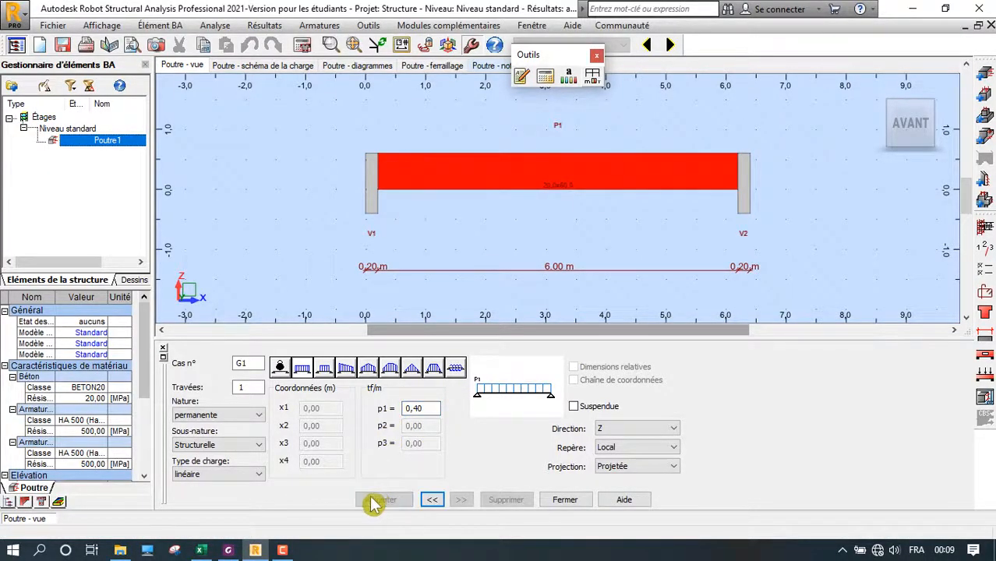
# Add a Catégorie A live load (exploitation) of 1 tf/m as case Q1 and close the load definition
pyautogui.click(234, 415)
pyautogui.click(204, 437)
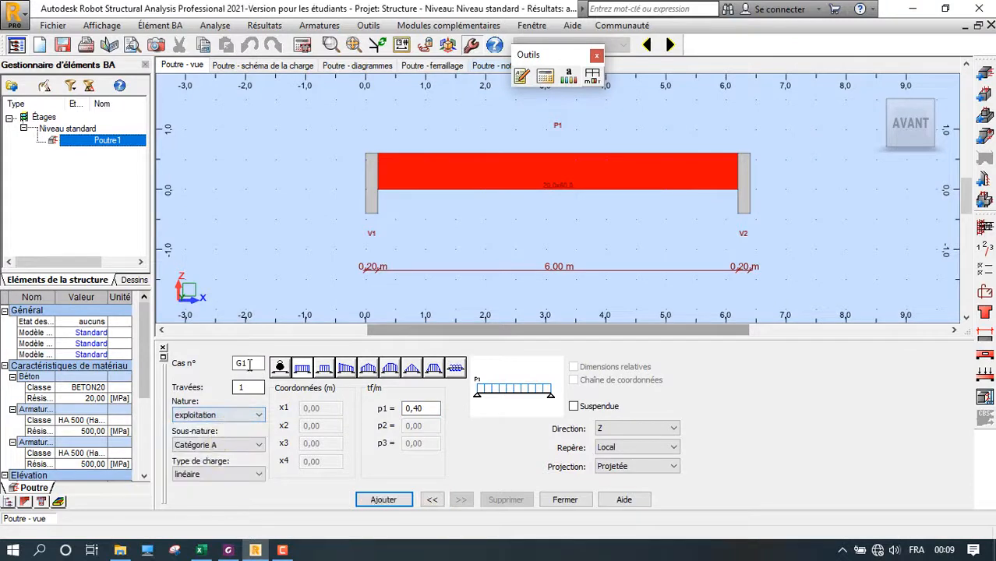
pyautogui.doubleClick(248, 364)
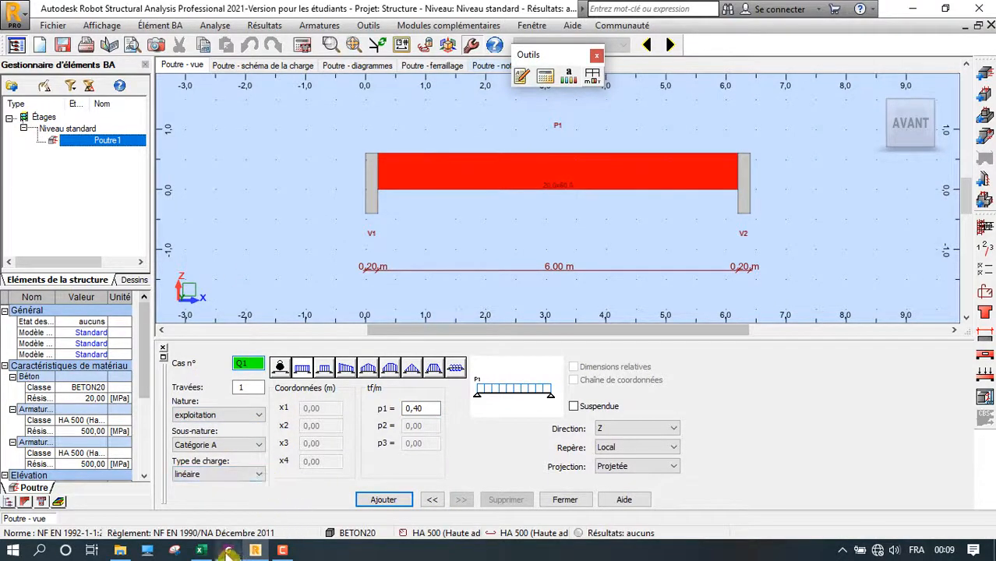
pyautogui.click(204, 551)
pyautogui.click(205, 551)
pyautogui.click(204, 550)
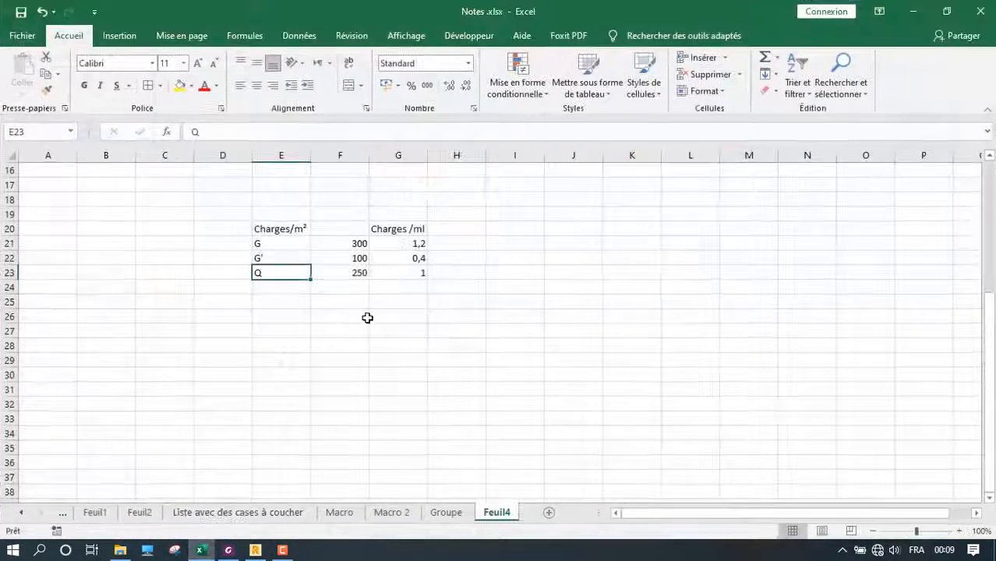
pyautogui.click(407, 272)
pyautogui.click(199, 550)
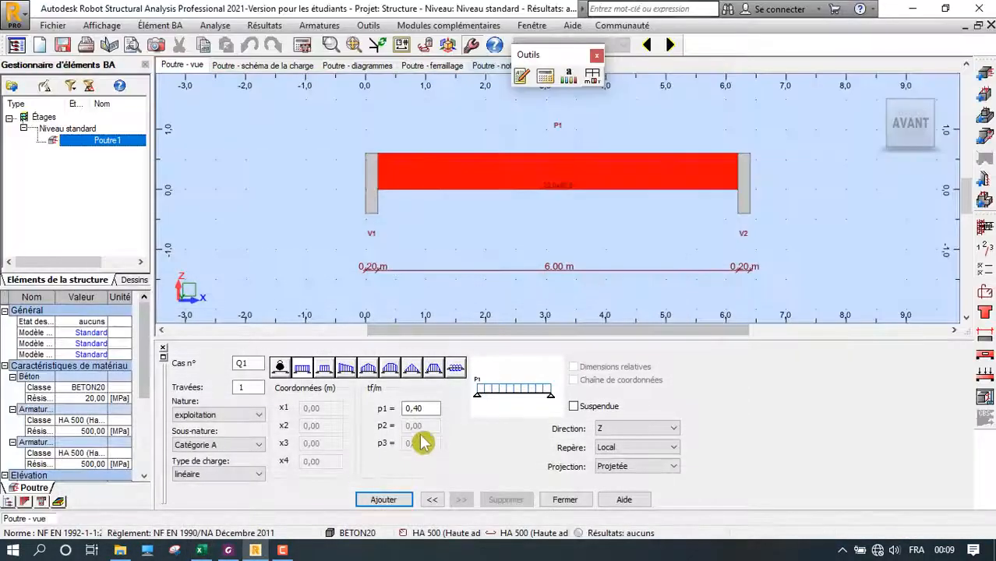
pyautogui.write('1')
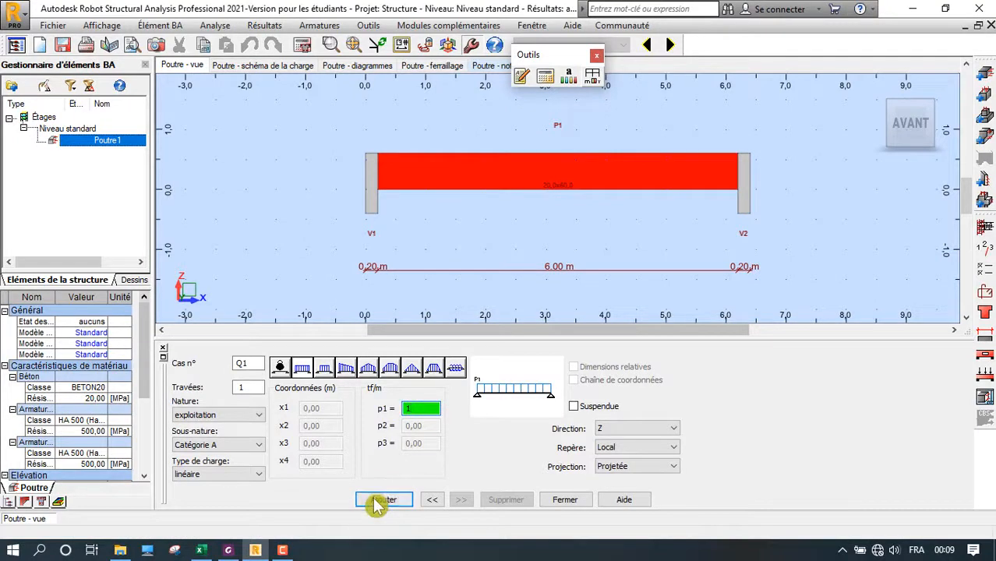
pyautogui.click(379, 502)
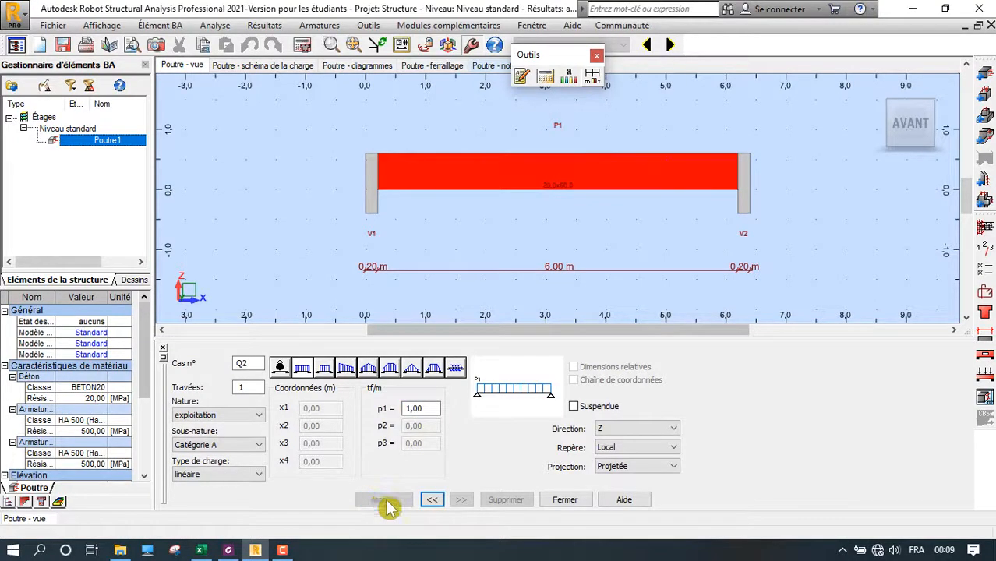
pyautogui.click(557, 501)
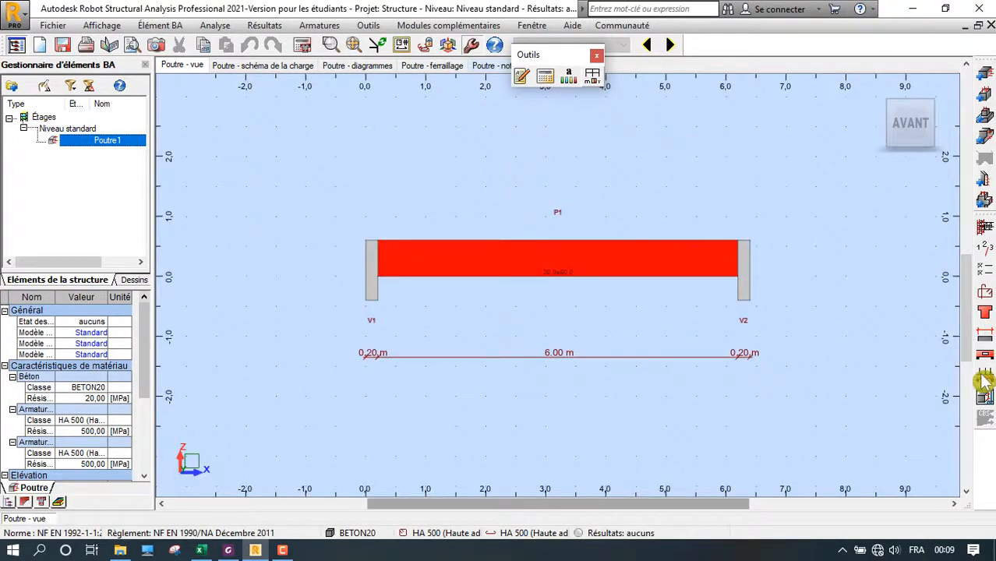
# Review the self-weight and the uniform G1 and G2 loads in the beam's load scheme table
pyautogui.click(265, 67)
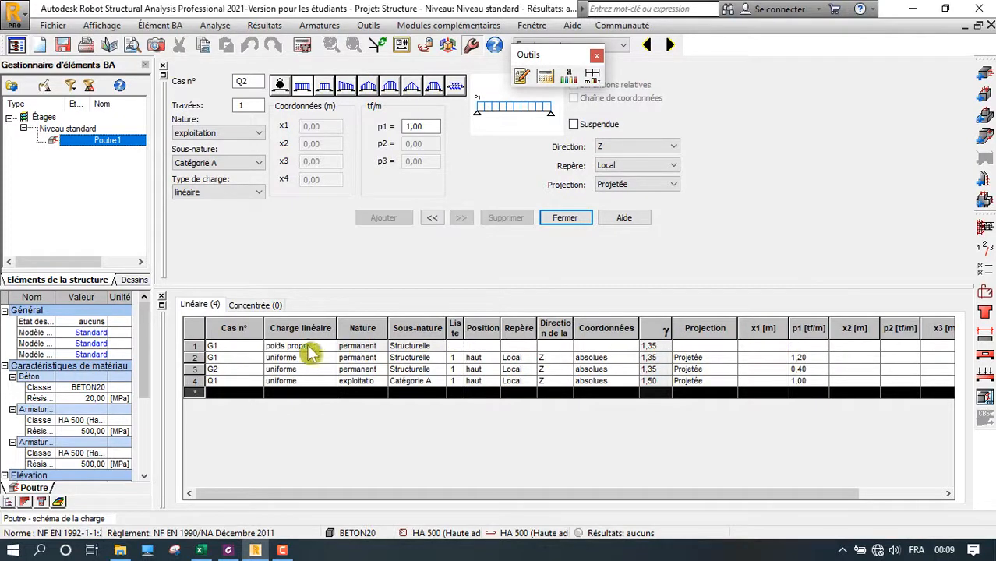
pyautogui.click(193, 345)
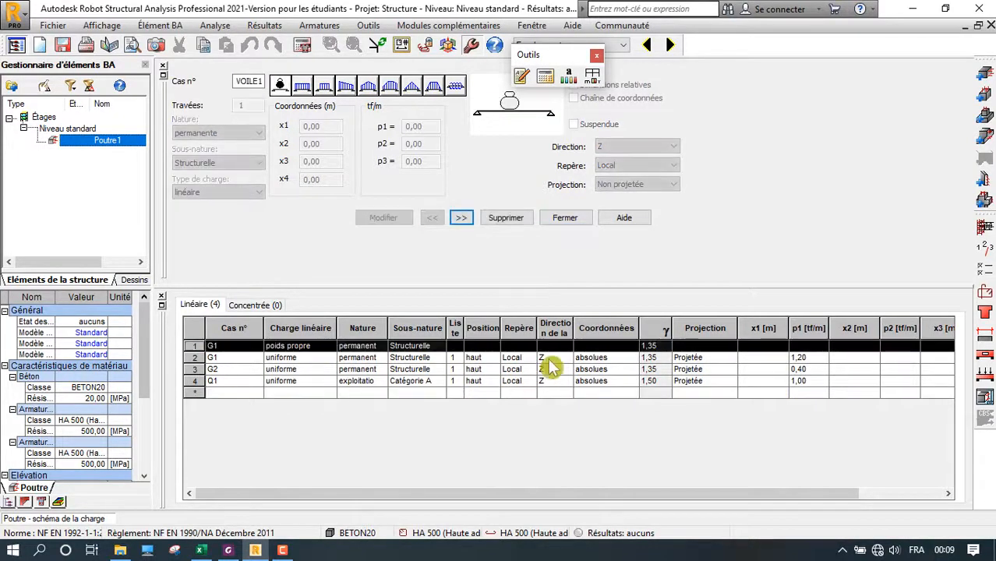
pyautogui.click(190, 357)
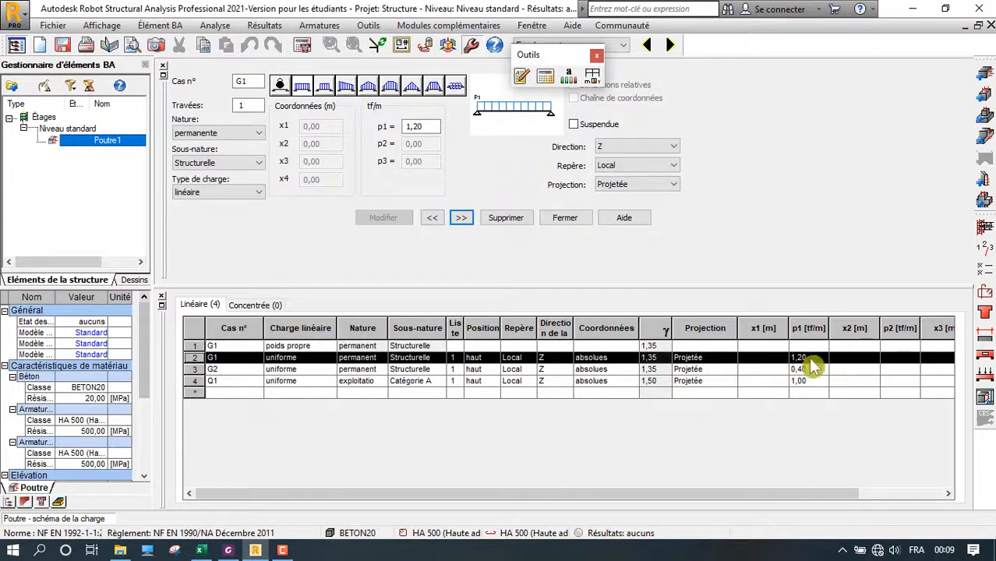
pyautogui.click(199, 368)
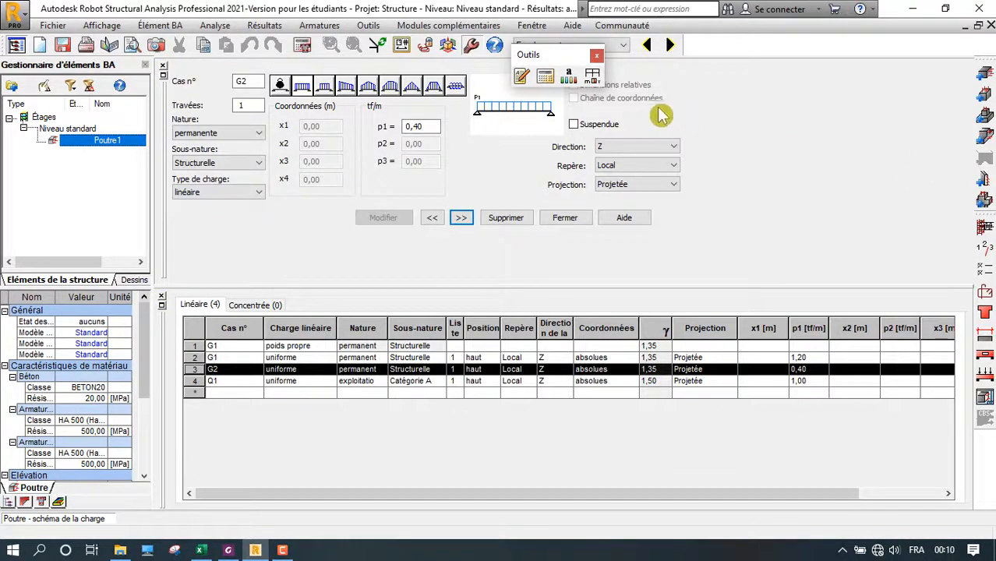
# Close the Outils toolbar and the linear load table, and return to the beam view
pyautogui.click(597, 56)
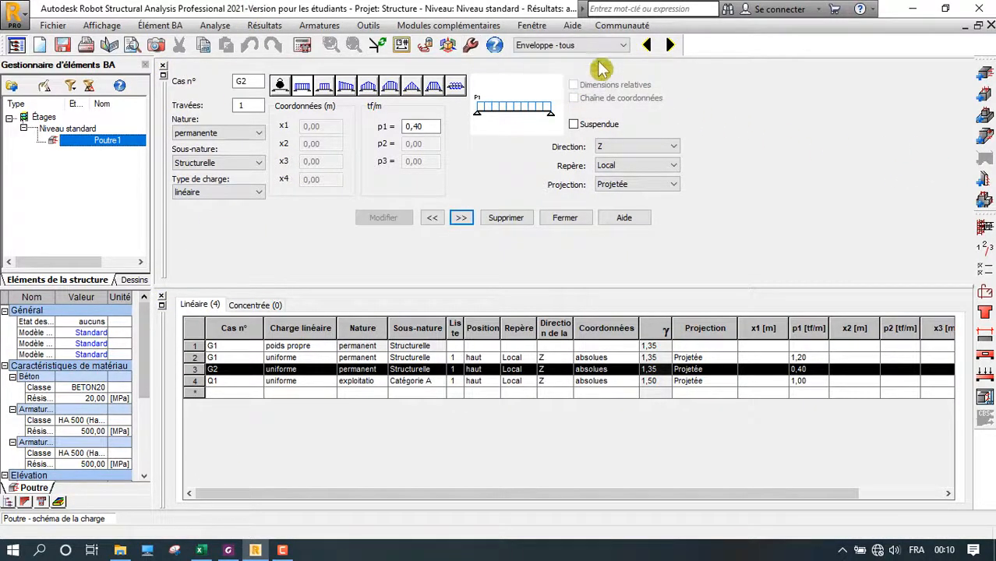
pyautogui.click(162, 304)
pyautogui.click(180, 66)
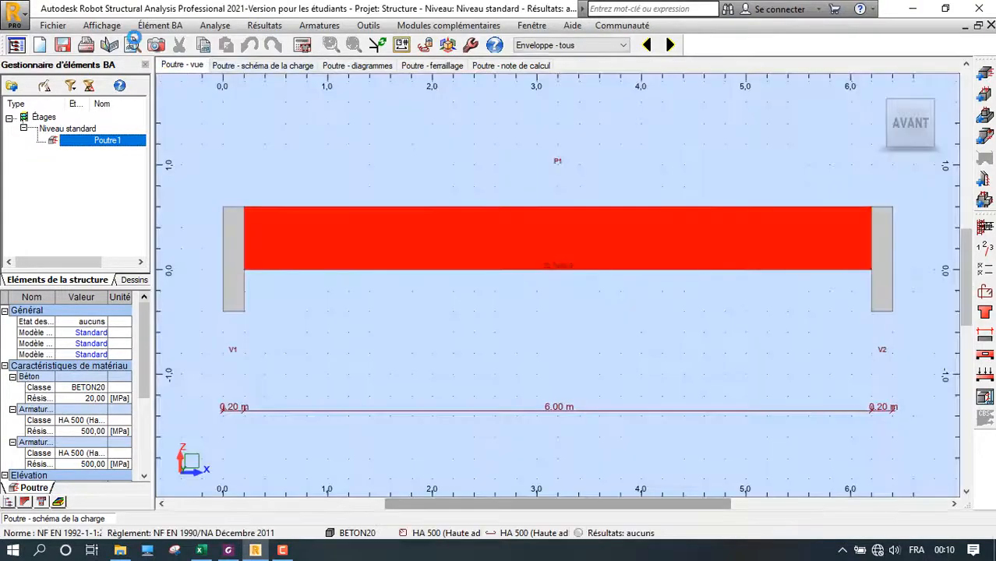
pyautogui.scroll(1, 857, 316)
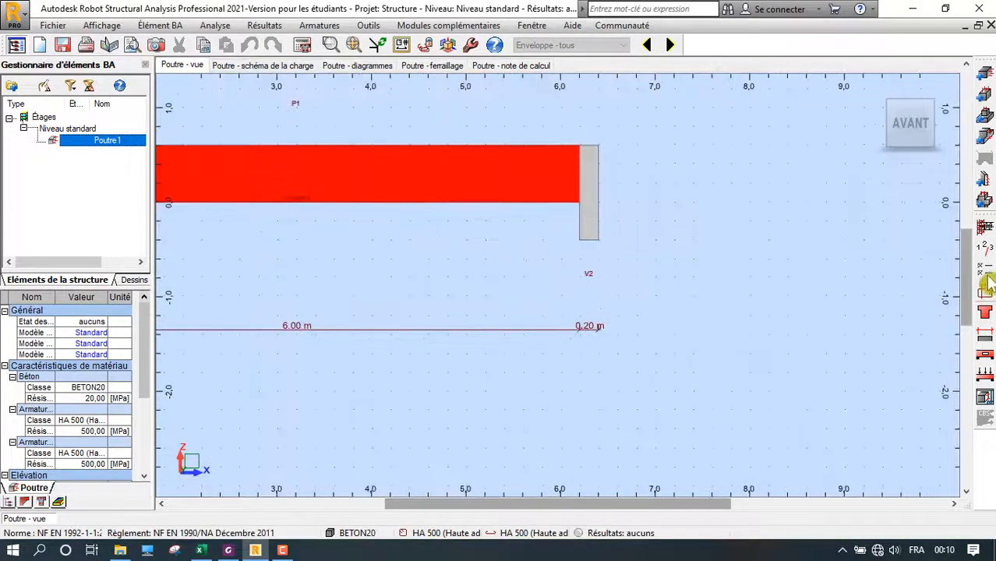
pyautogui.click(984, 271)
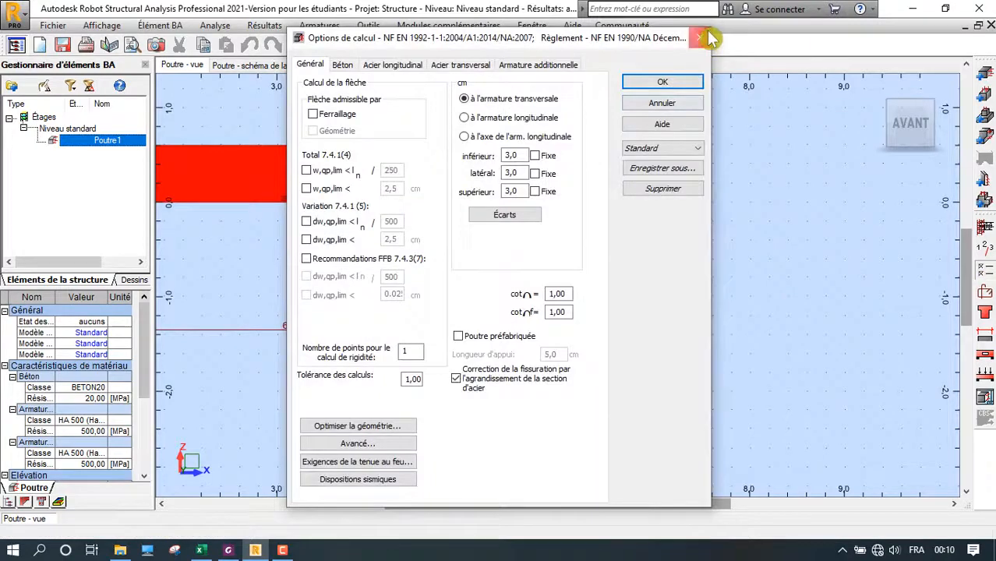
pyautogui.click(700, 38)
# Set the reinforced concrete (Béton armé) design code to BAEL 91 mod. 99 in the job preferences
pyautogui.click(470, 49)
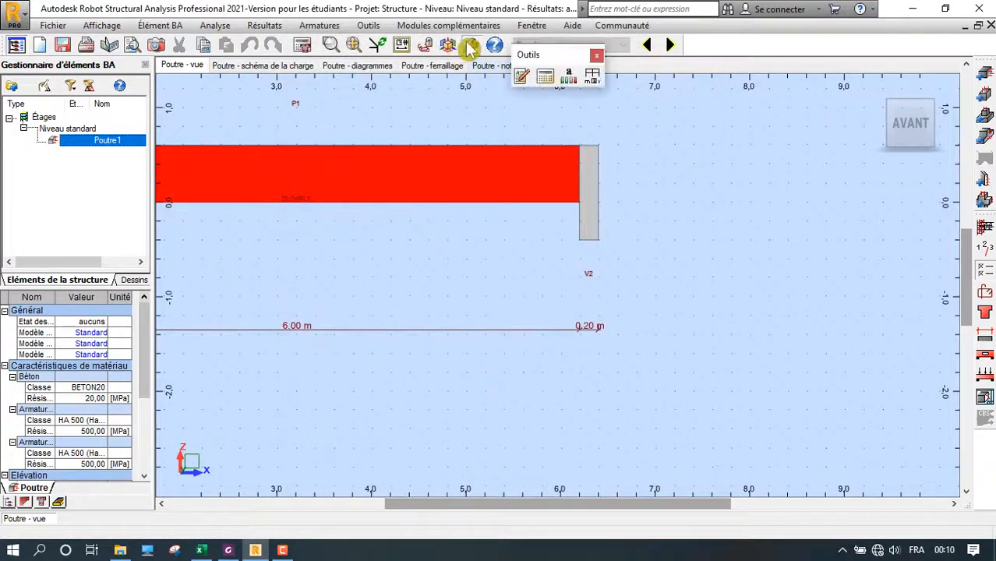
pyautogui.click(593, 77)
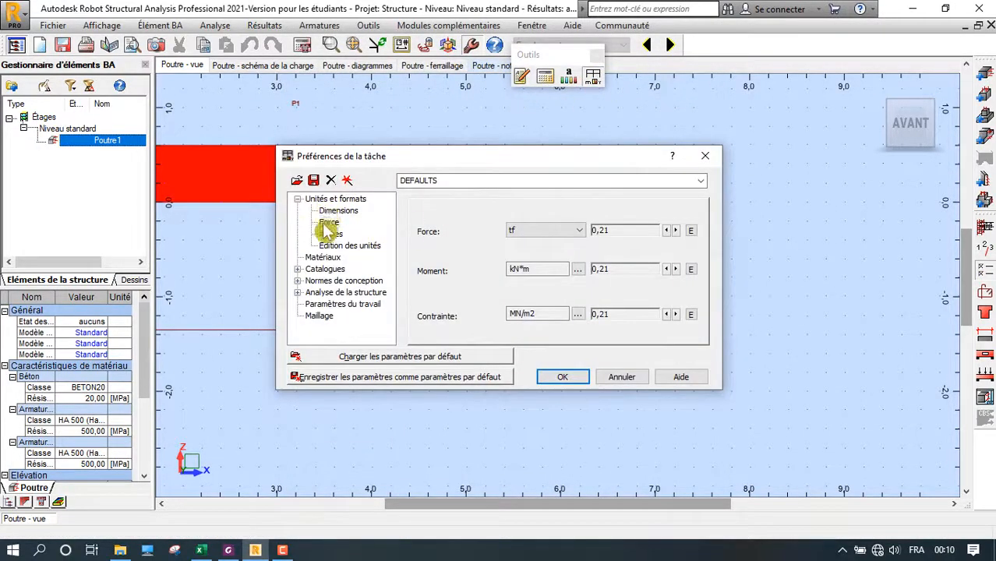
pyautogui.click(332, 283)
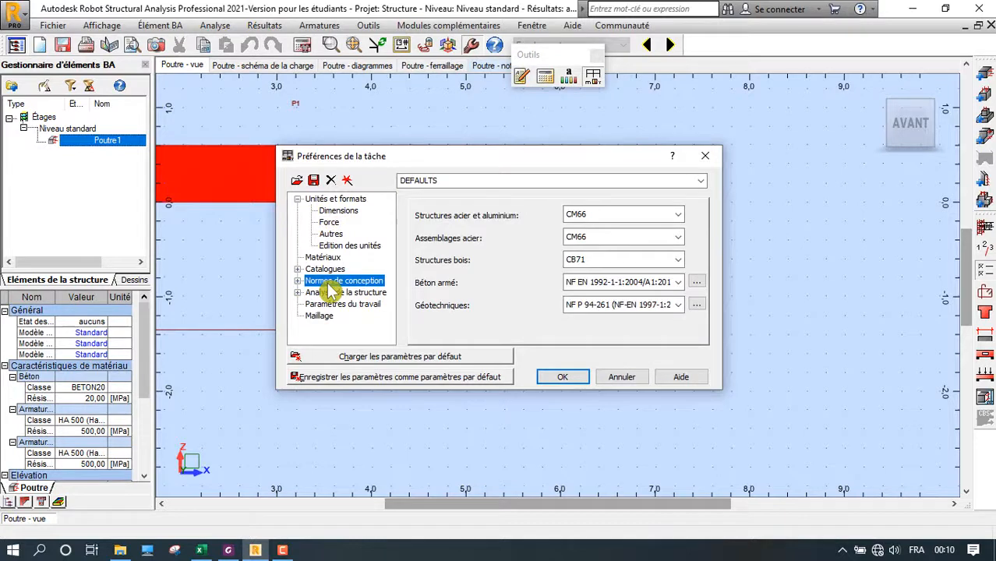
pyautogui.click(595, 281)
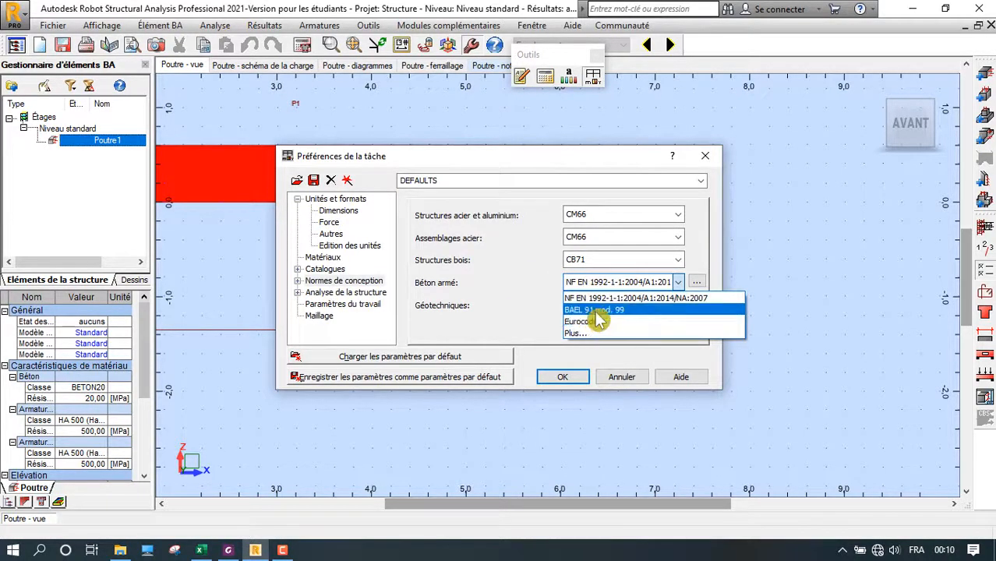
pyautogui.click(596, 311)
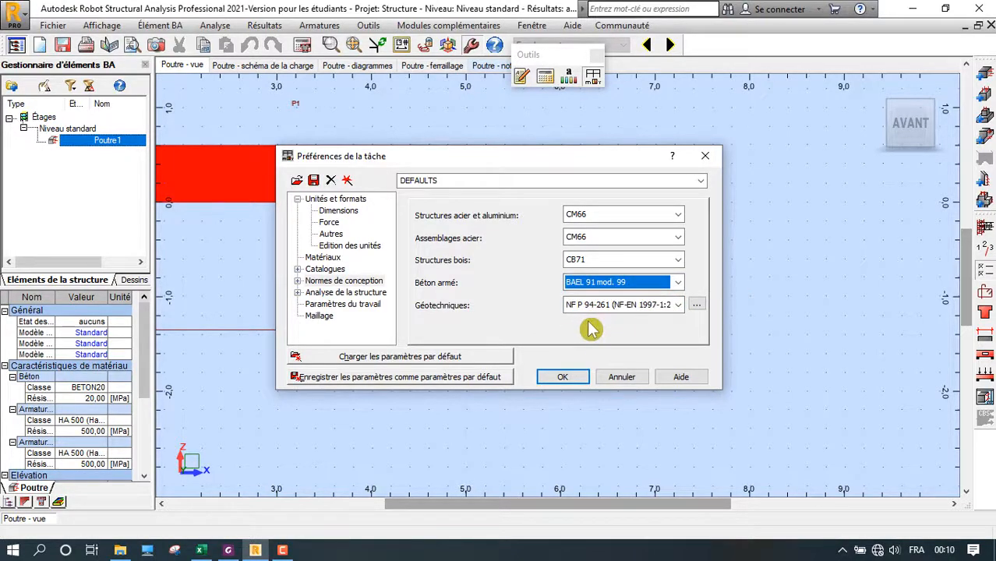
pyautogui.click(562, 377)
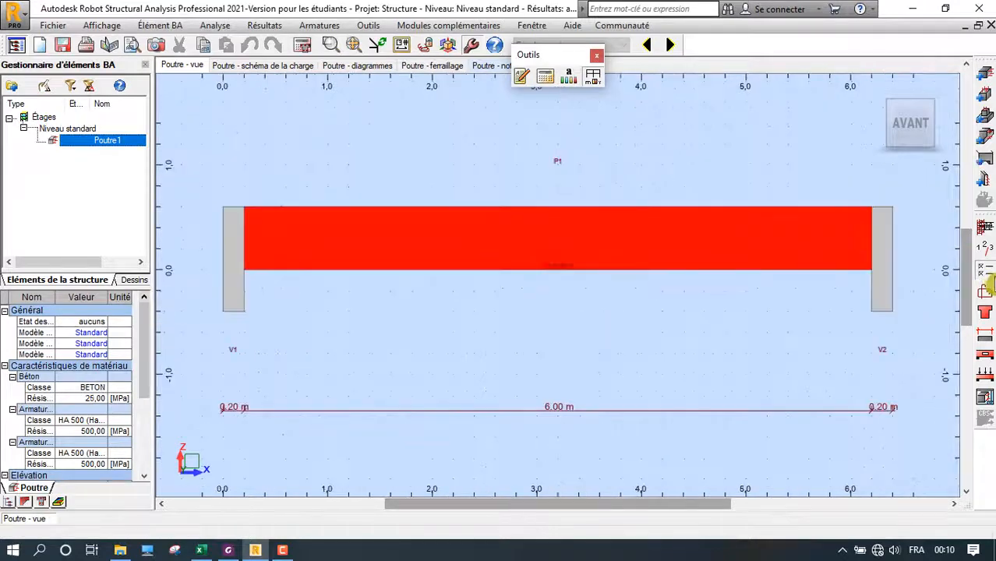
# Set the concrete to BETON20 in the beam's calculation options
pyautogui.click(986, 273)
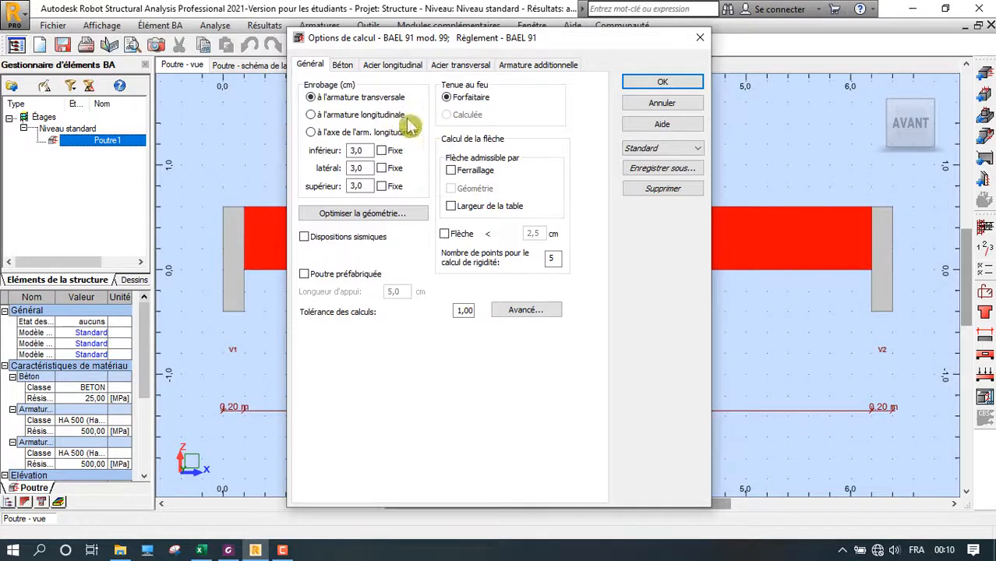
pyautogui.click(343, 65)
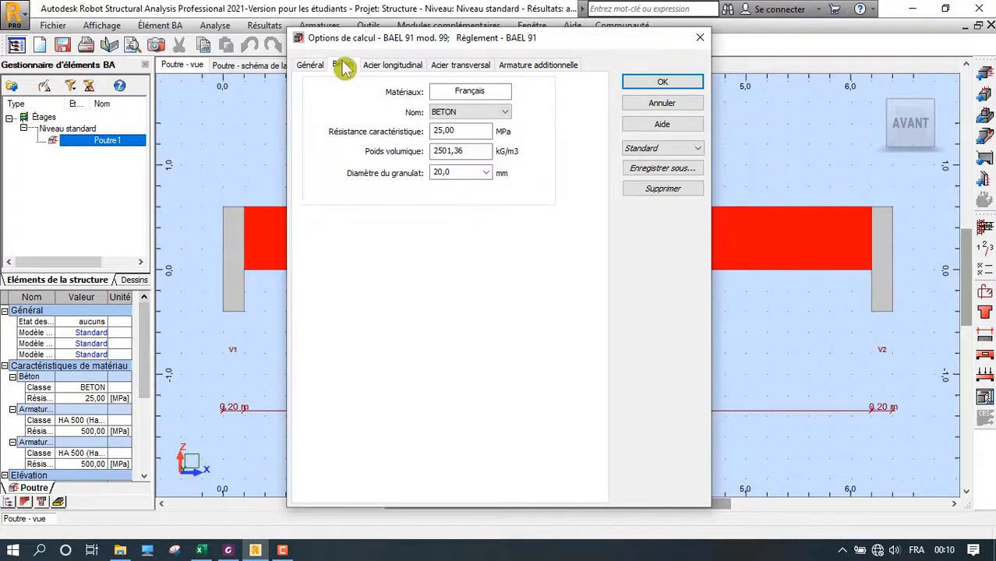
pyautogui.click(451, 113)
pyautogui.click(449, 135)
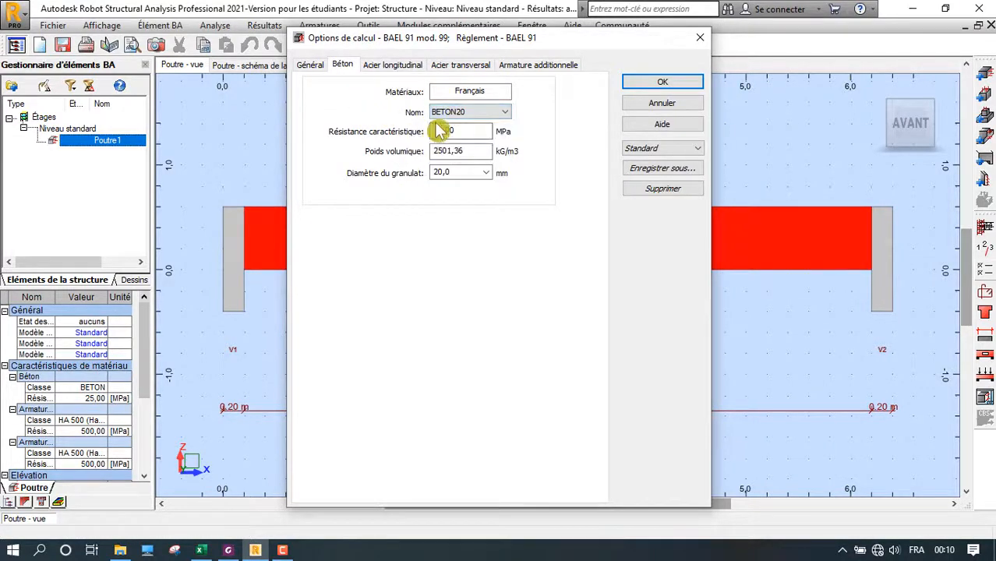
pyautogui.click(451, 113)
pyautogui.click(451, 145)
pyautogui.click(447, 114)
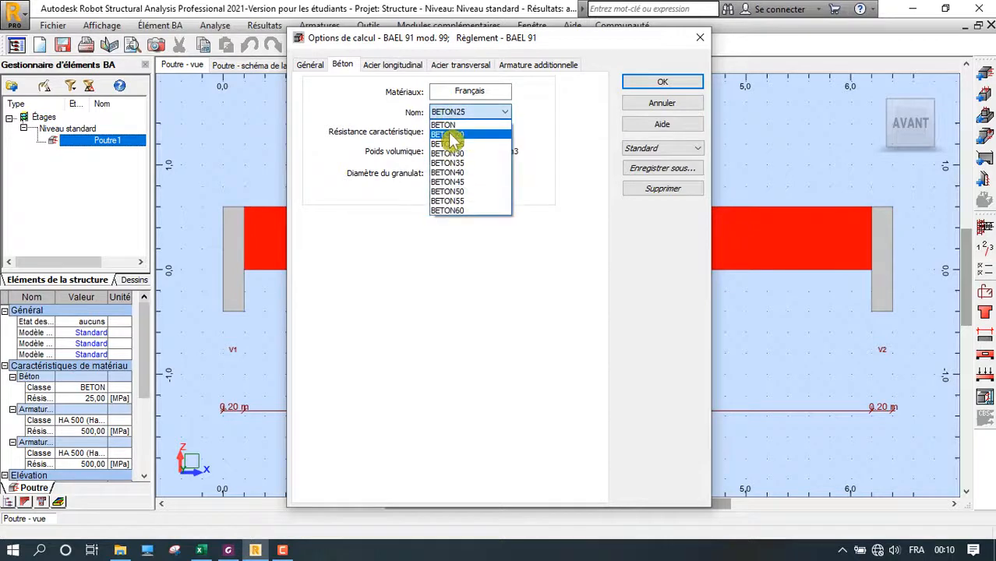
pyautogui.click(453, 134)
# Set the longitudinal steel class to HA 400 and allow only the 6, 8, 10, 12 and 14 mm bar diameters
pyautogui.click(389, 66)
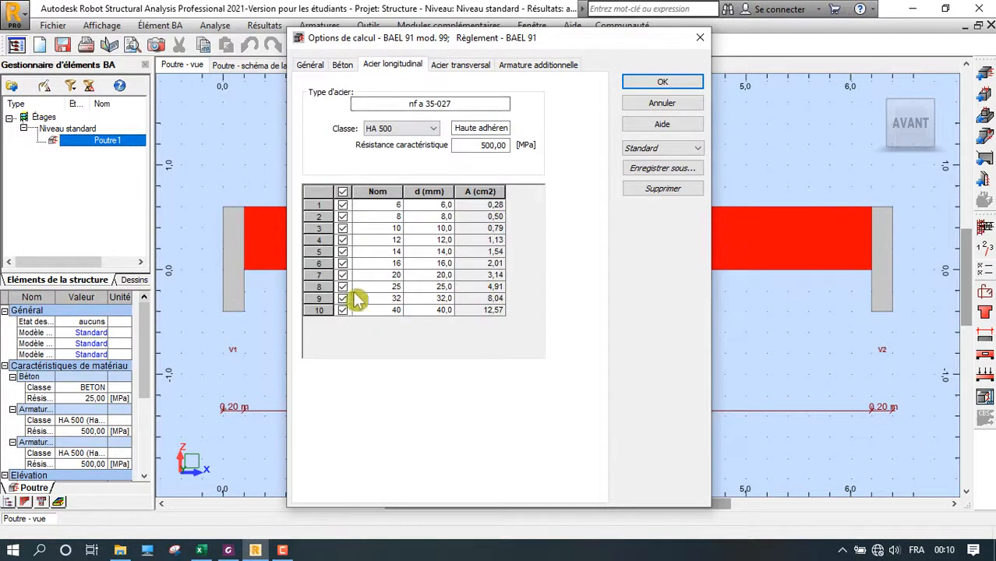
pyautogui.click(394, 132)
pyautogui.click(390, 148)
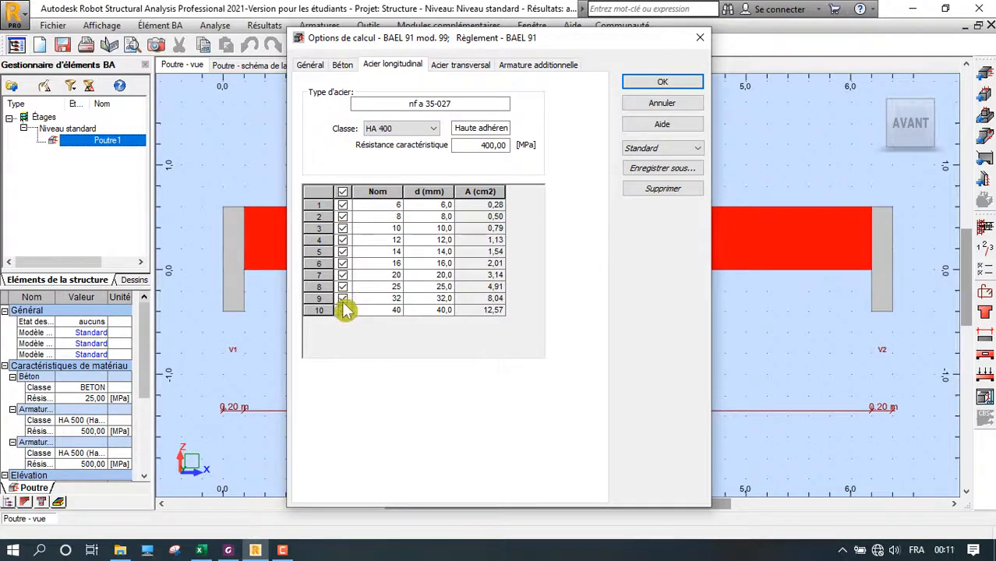
pyautogui.click(342, 252)
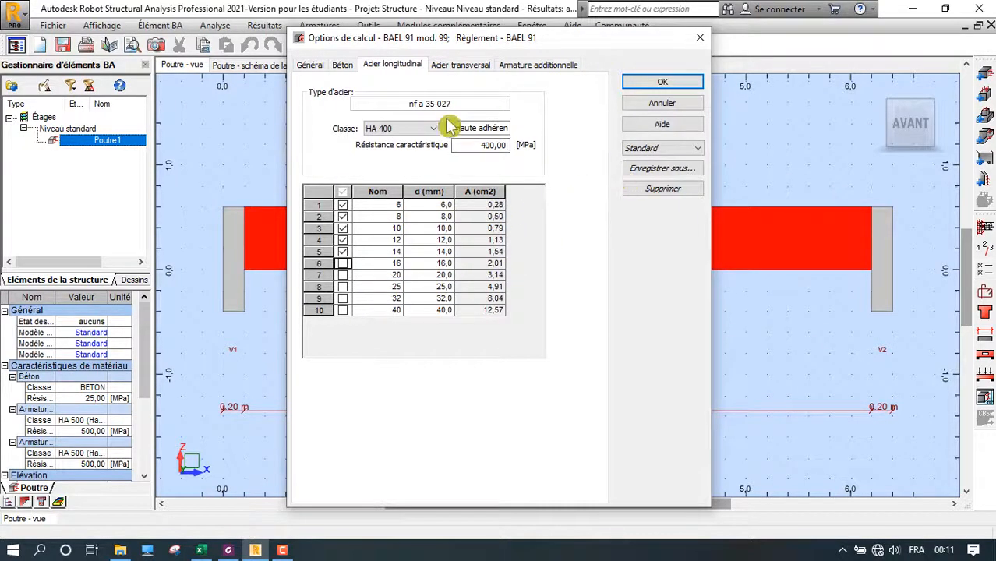
# Set the transverse steel class to HA 400 and allow only the 6 and 8 mm bar diameters
pyautogui.click(456, 65)
pyautogui.click(399, 129)
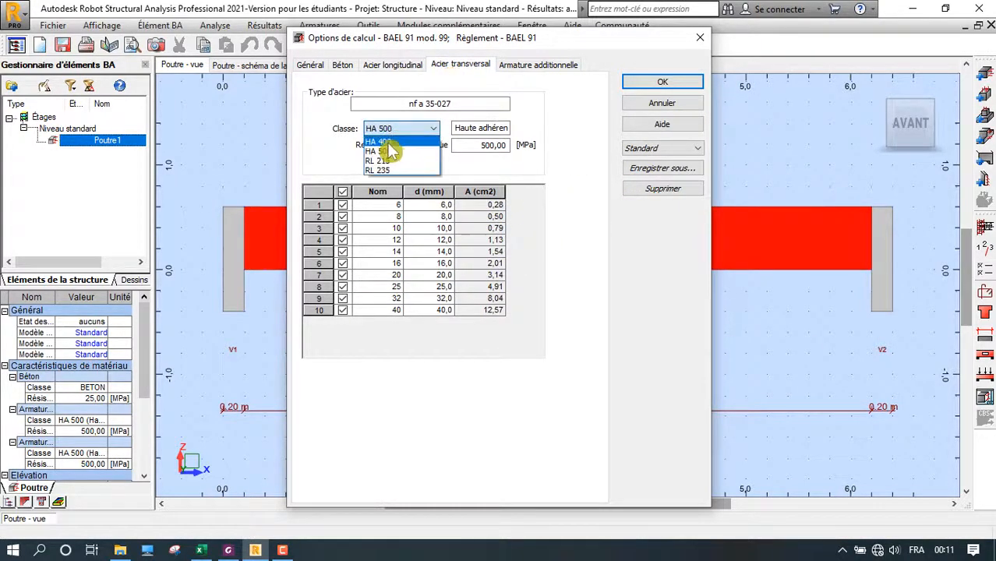
pyautogui.click(390, 153)
pyautogui.click(342, 193)
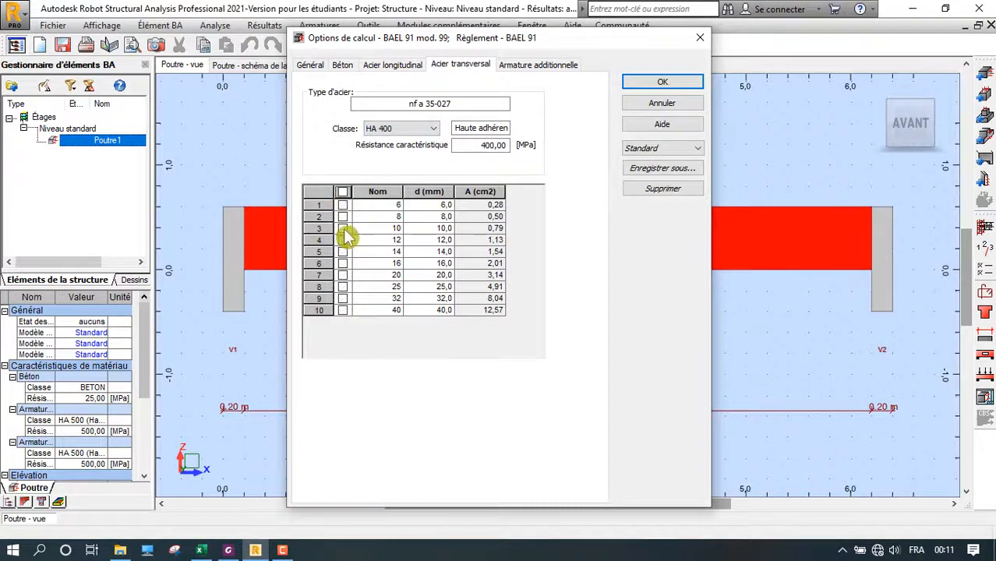
pyautogui.click(342, 205)
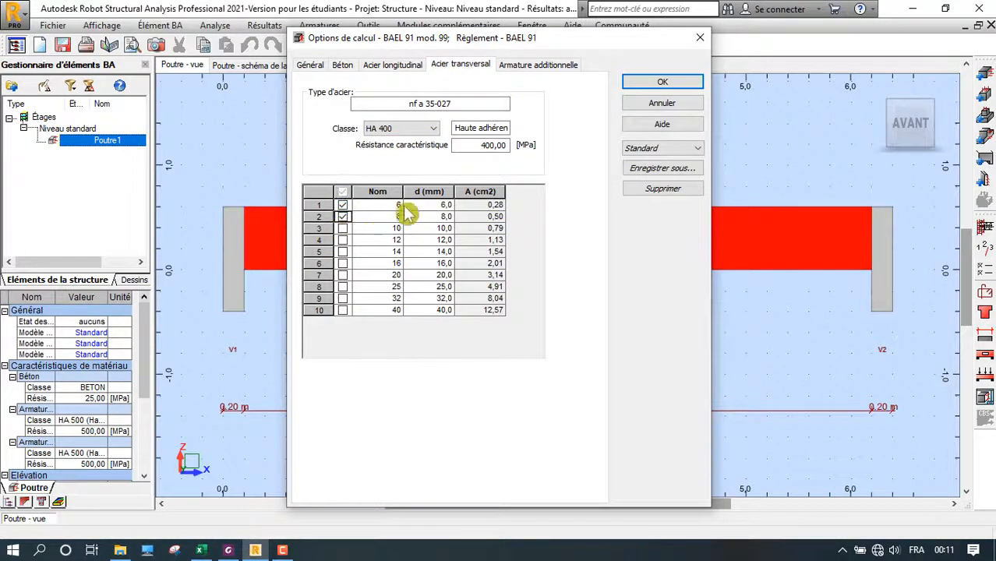
# Set the additional reinforcement class to HA 400 and allow only the 10 and 12 mm bar diameters
pyautogui.click(516, 65)
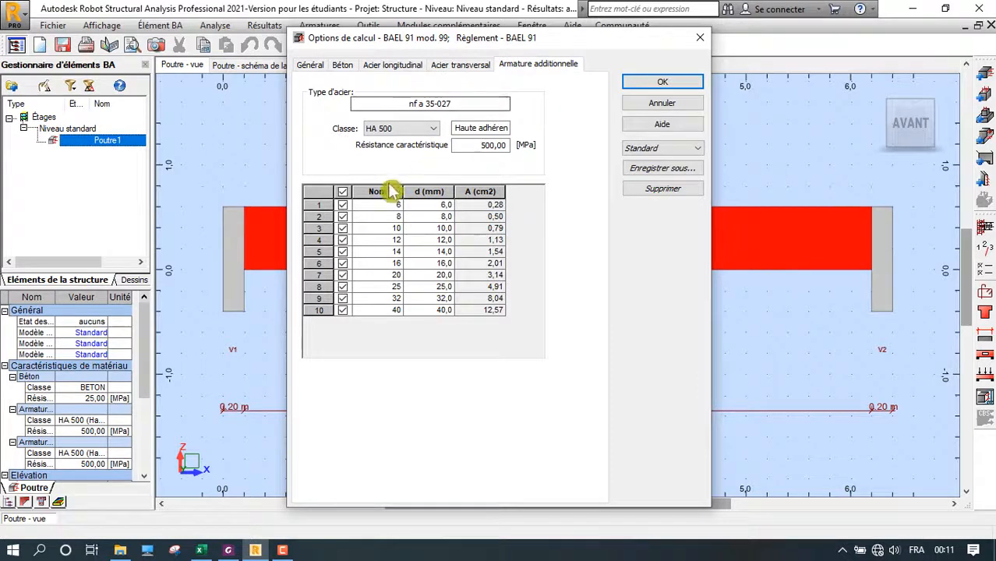
pyautogui.click(382, 129)
pyautogui.click(382, 143)
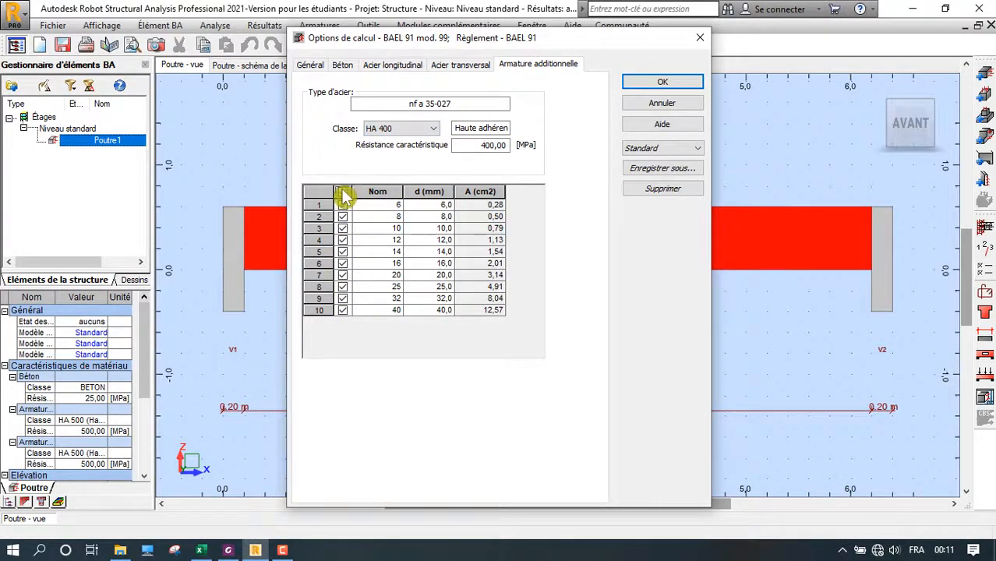
pyautogui.click(344, 194)
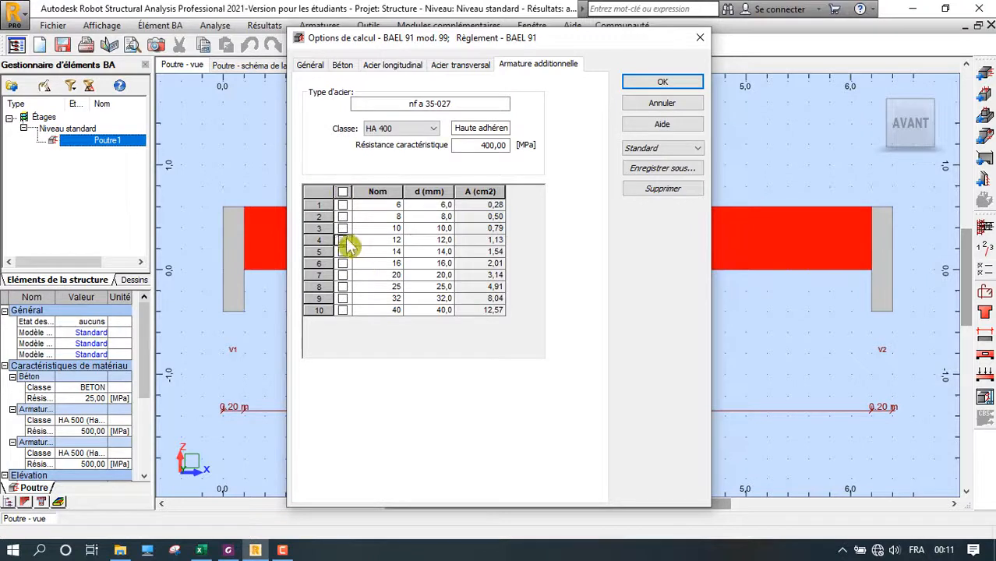
pyautogui.click(343, 229)
pyautogui.click(343, 240)
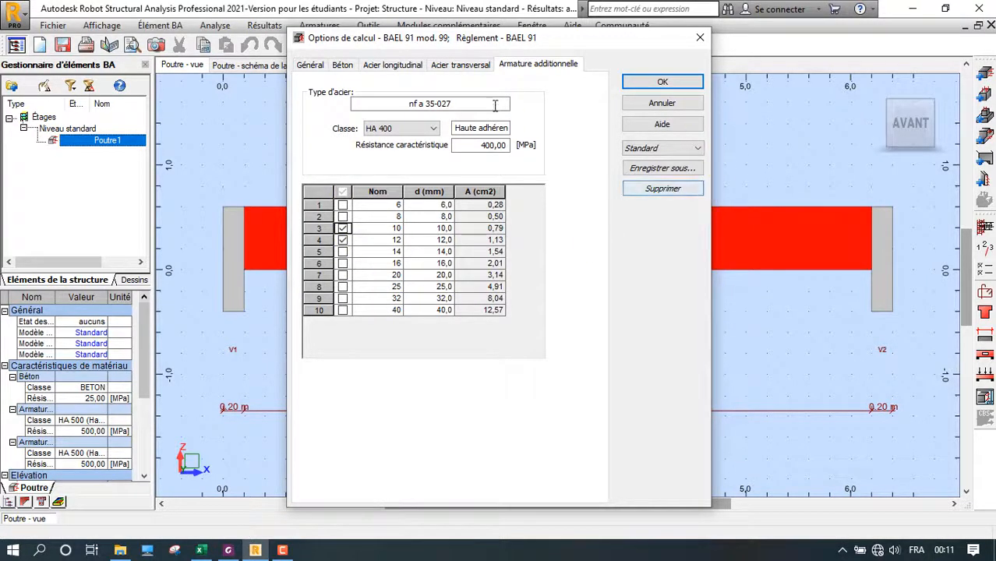
# Try a free beam height with the steel weight (poids acier) criterion in the geometry optimisation, and restore the fixed height
pyautogui.click(311, 66)
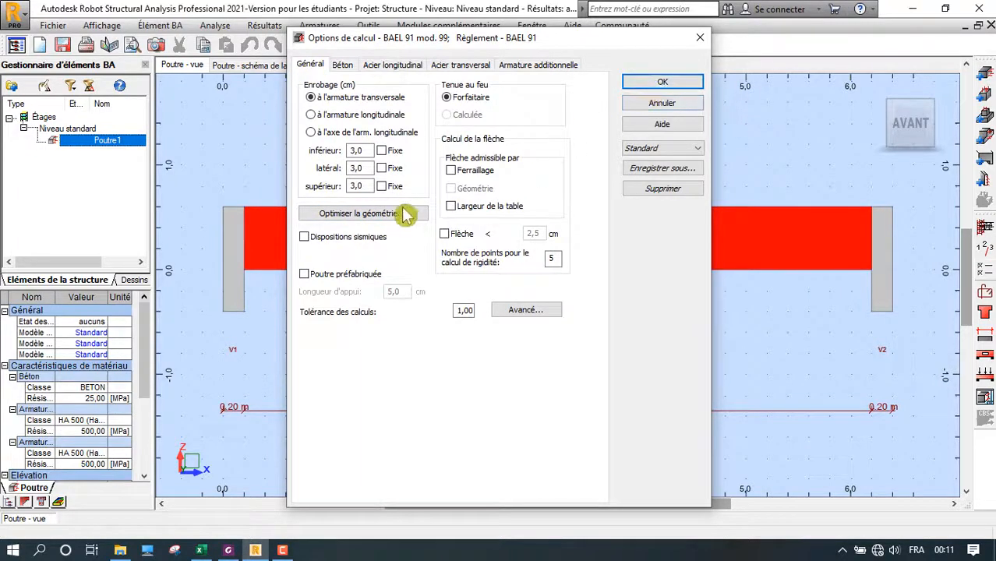
pyautogui.click(393, 214)
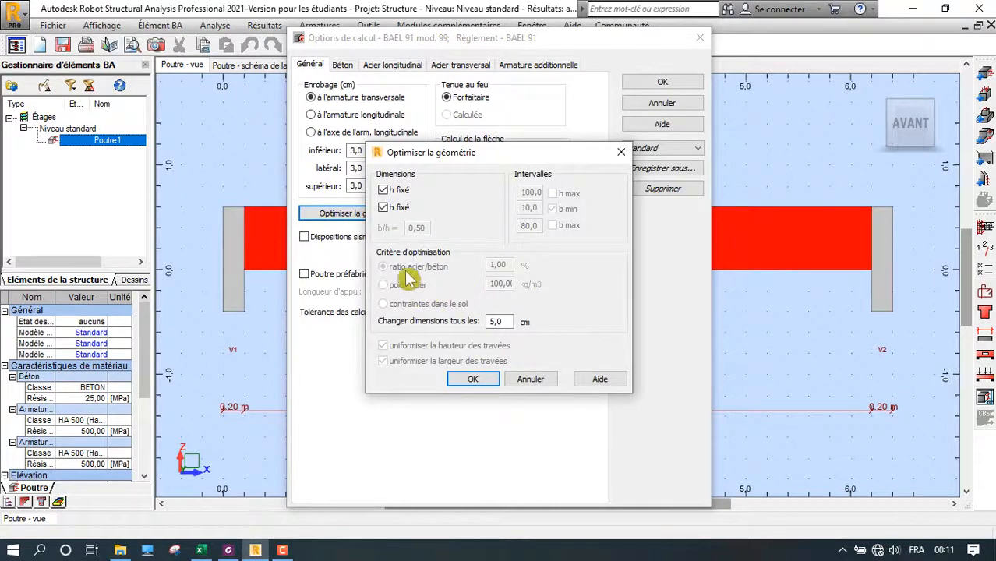
pyautogui.click(384, 208)
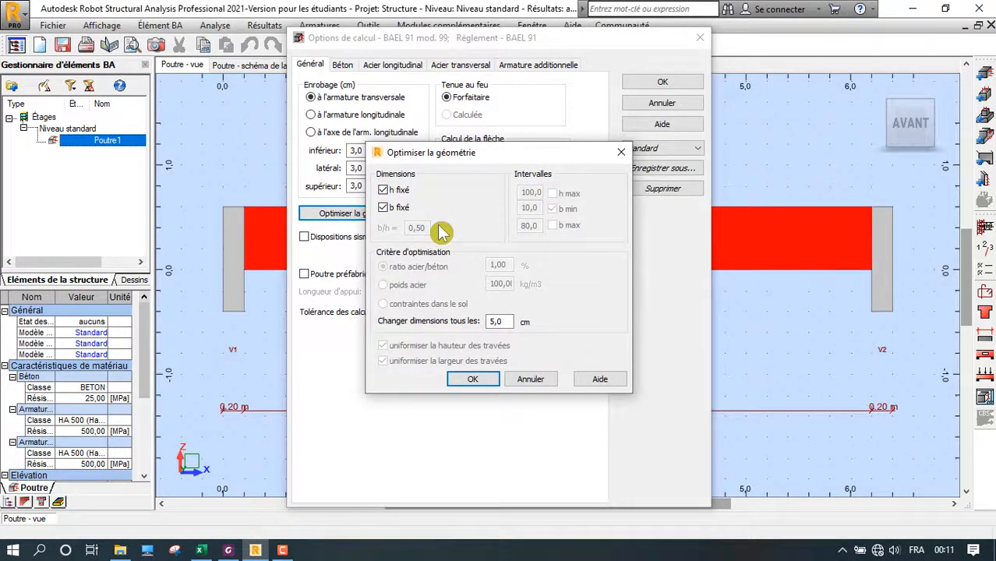
pyautogui.click(382, 191)
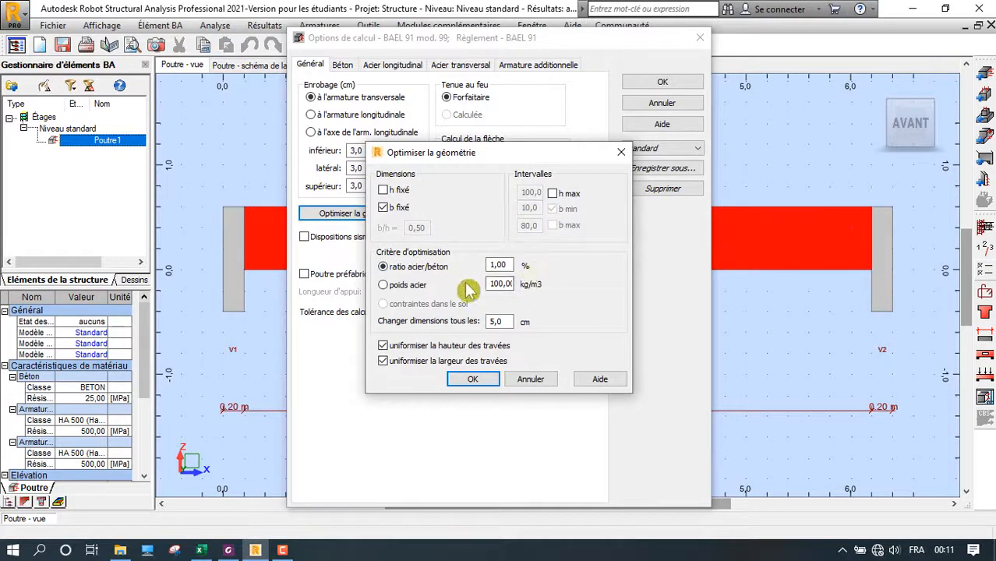
pyautogui.moveTo(437, 152); pyautogui.dragTo(363, 113)
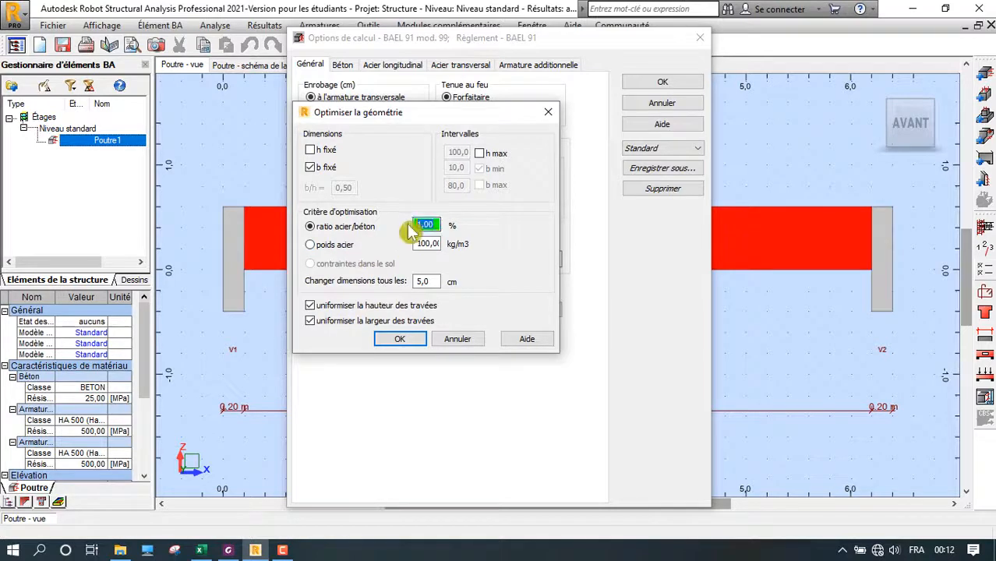
pyautogui.click(311, 247)
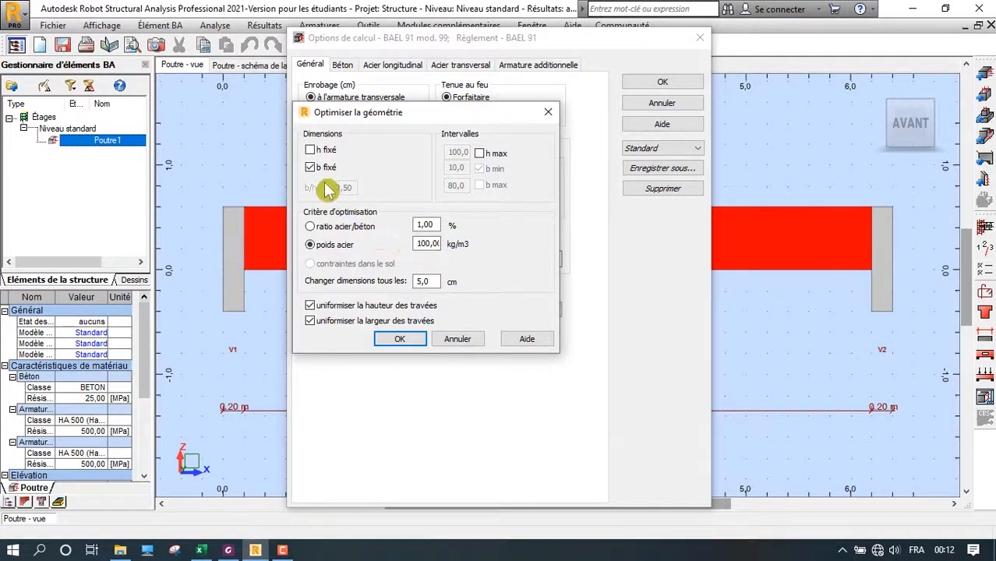
pyautogui.click(310, 150)
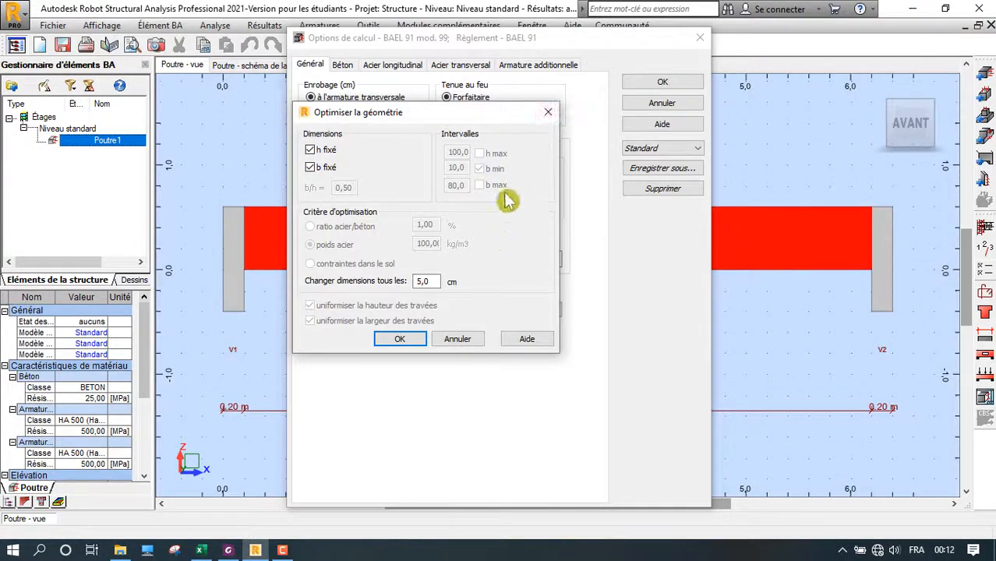
pyautogui.click(399, 340)
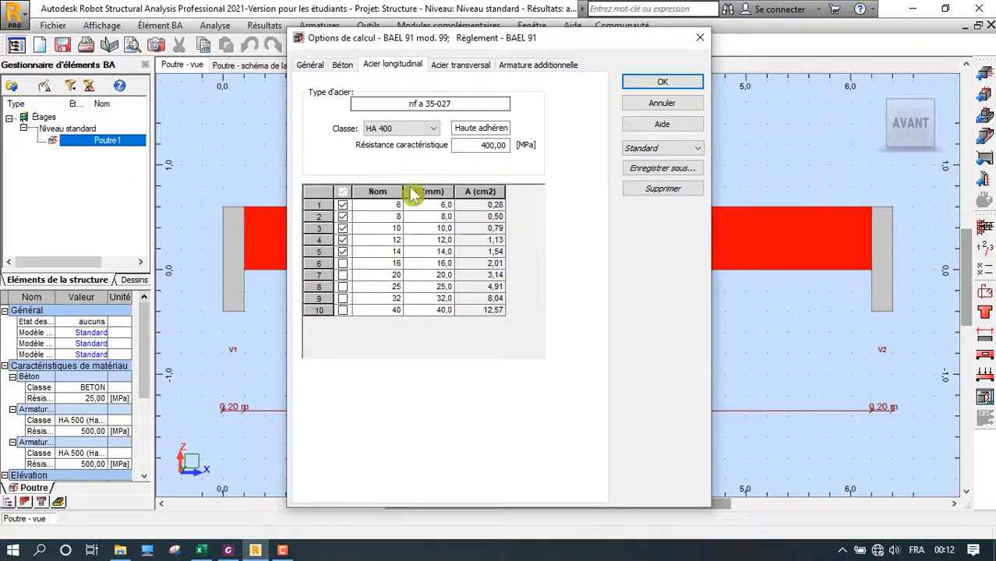
# Check the transverse and additional reinforcement settings and accept the calculation options
pyautogui.click(460, 64)
pyautogui.click(538, 65)
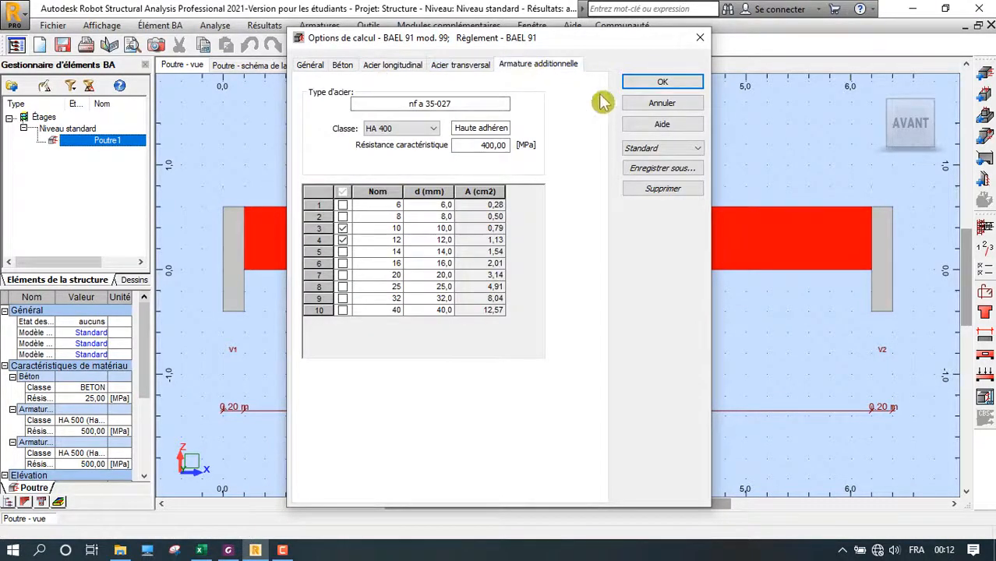
pyautogui.click(664, 83)
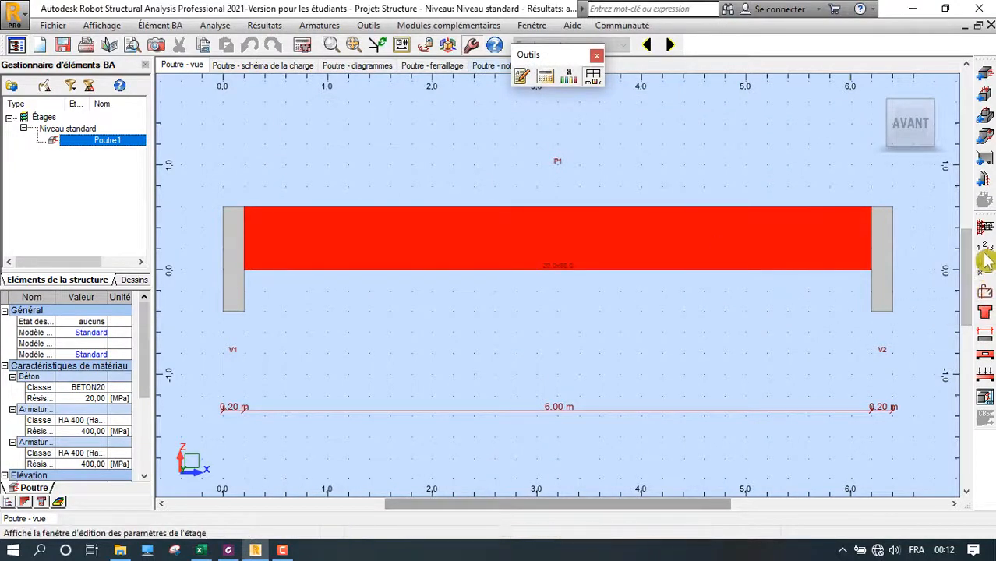
# Define the storey parameters with peu préjudiciable cracking, a non agressif environment and a fire resistance of 1/2 h
pyautogui.click(986, 253)
pyautogui.moveTo(461, 180); pyautogui.dragTo(371, 111)
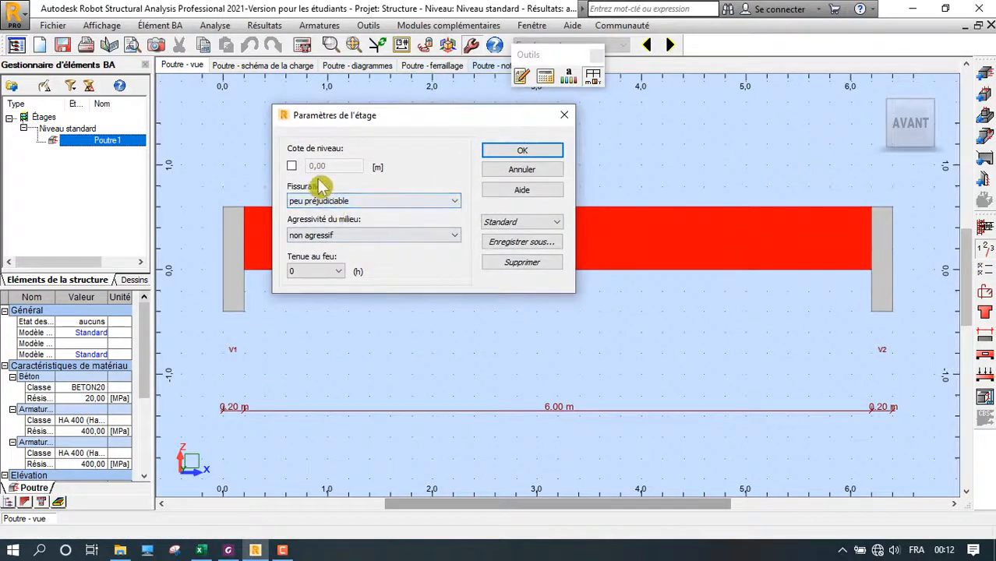
pyautogui.click(352, 204)
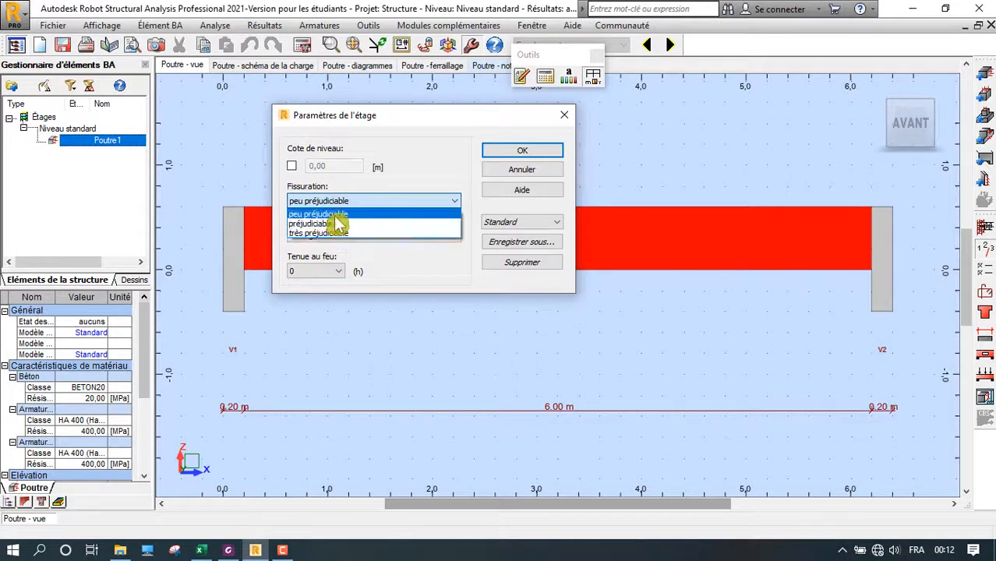
pyautogui.click(340, 215)
pyautogui.click(355, 236)
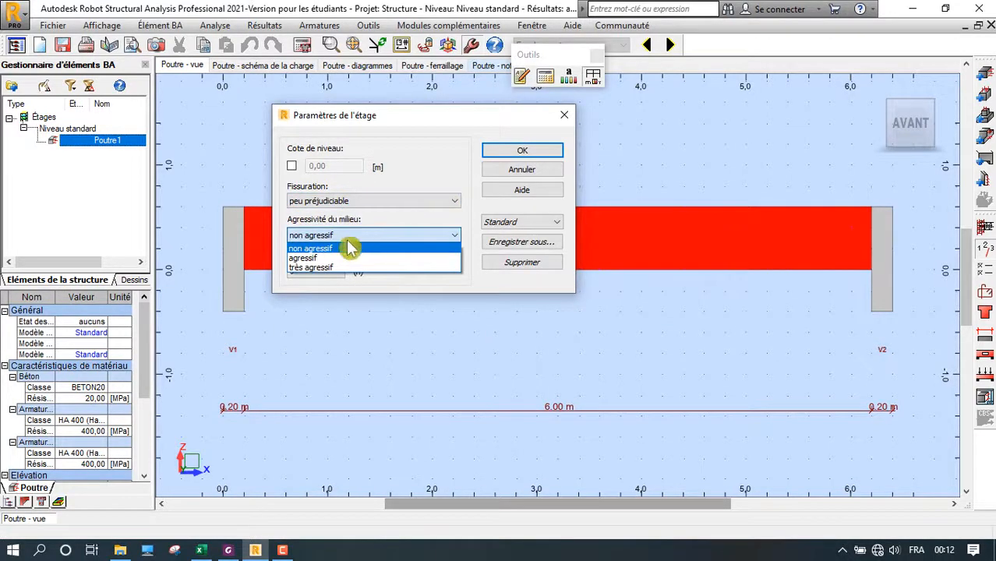
pyautogui.click(357, 235)
pyautogui.click(324, 272)
pyautogui.click(297, 289)
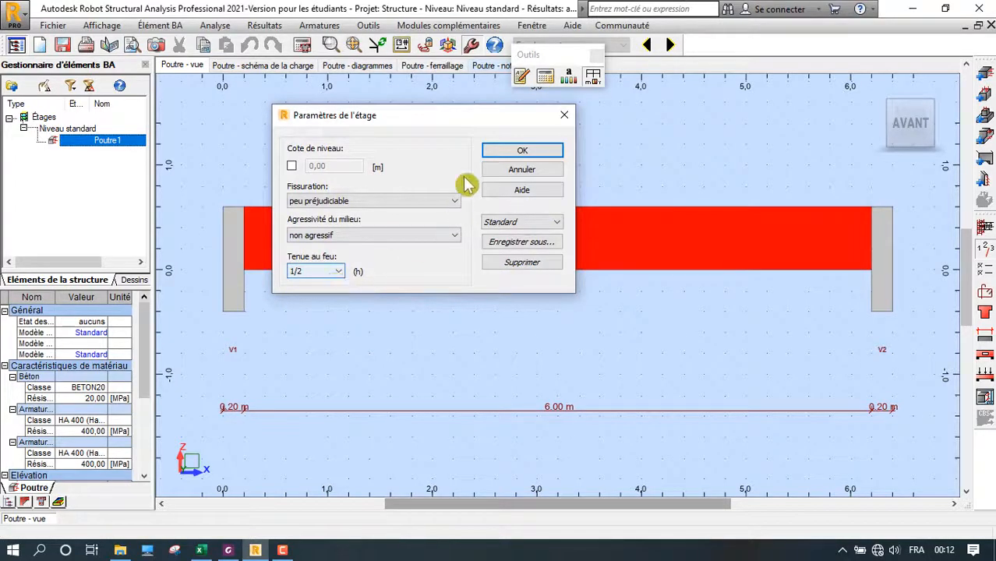
pyautogui.click(515, 153)
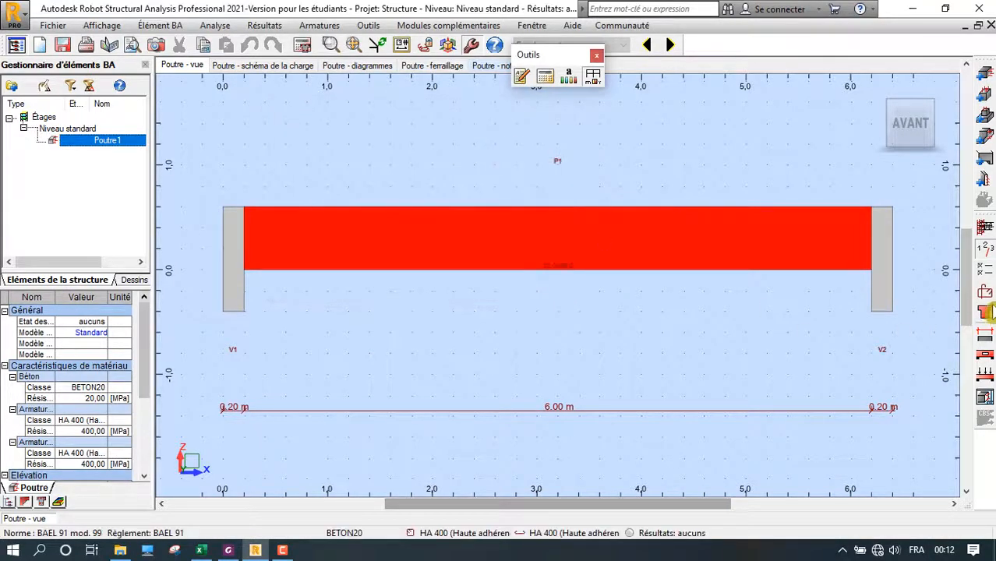
# Open the beam's reinforcement pattern and review the general settings and the lower bar layers
pyautogui.click(986, 311)
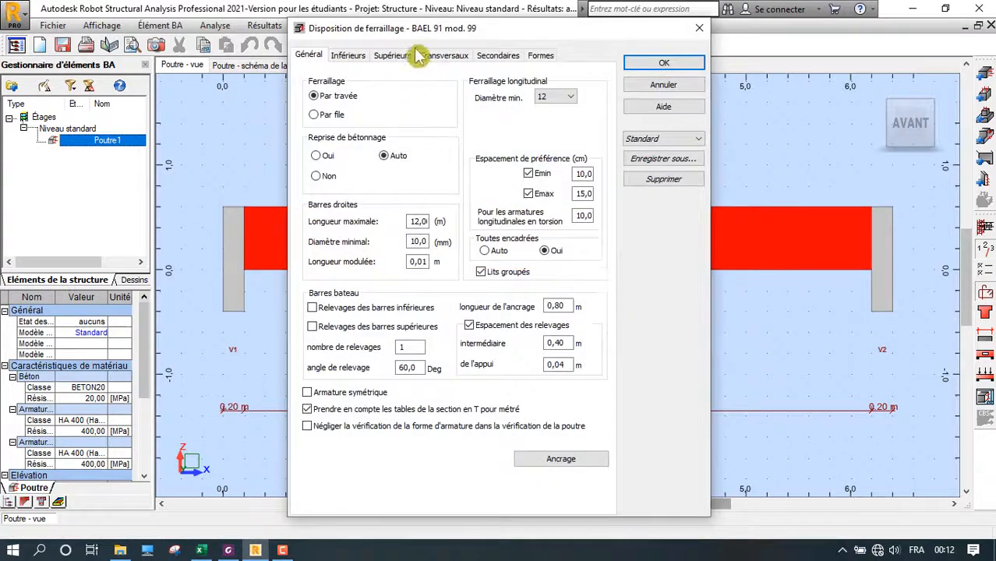
pyautogui.moveTo(417, 28); pyautogui.dragTo(343, 22)
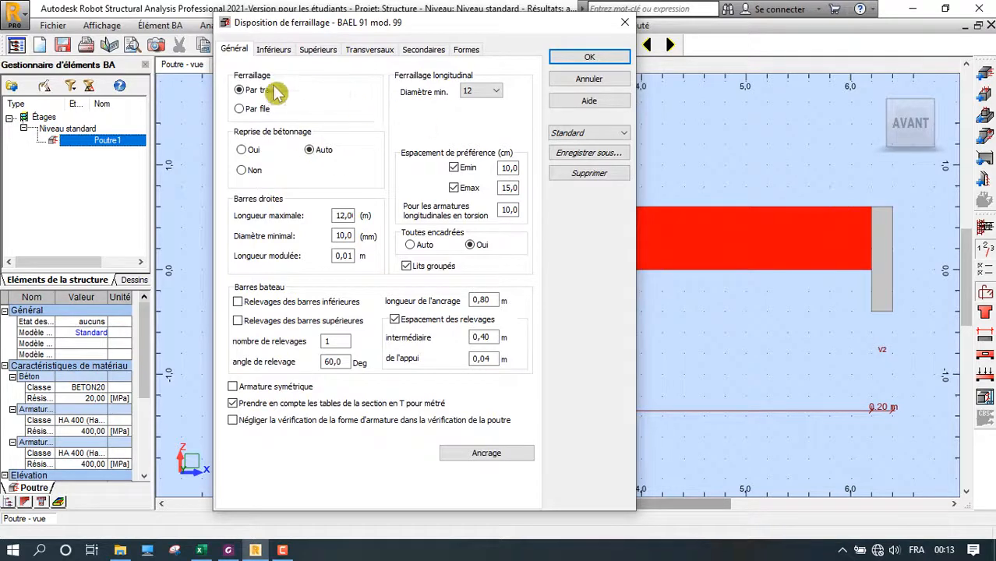
pyautogui.click(272, 49)
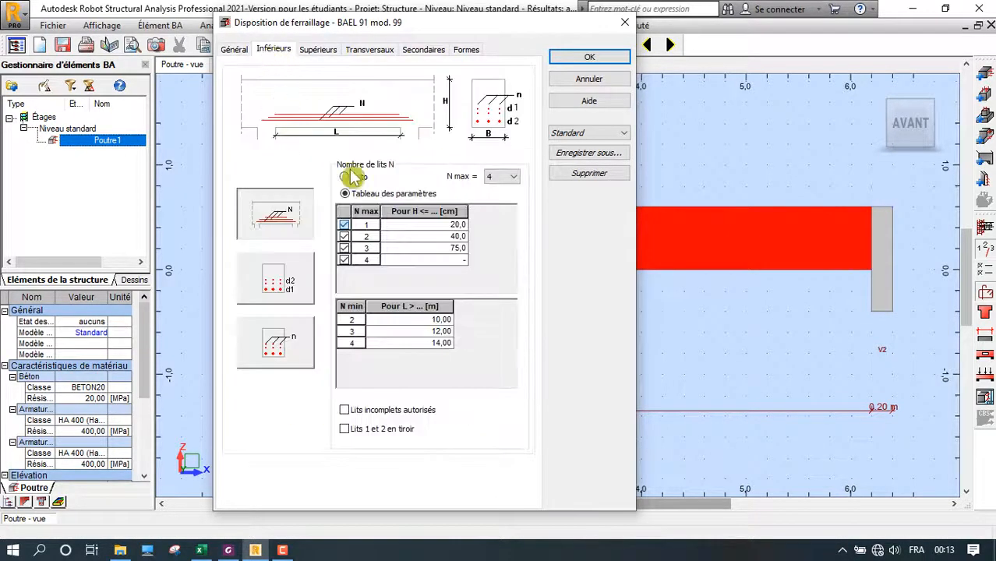
pyautogui.click(233, 49)
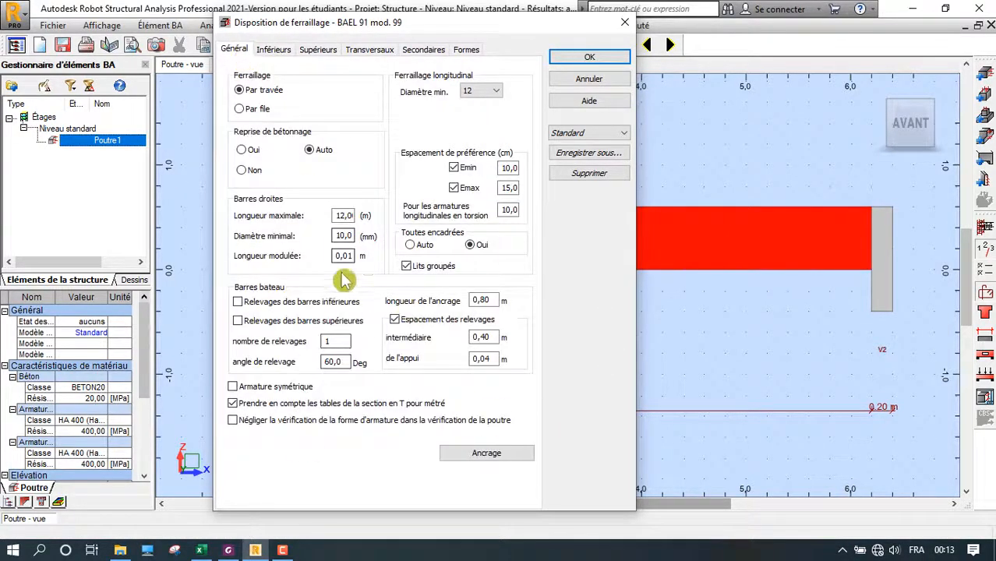
pyautogui.click(274, 50)
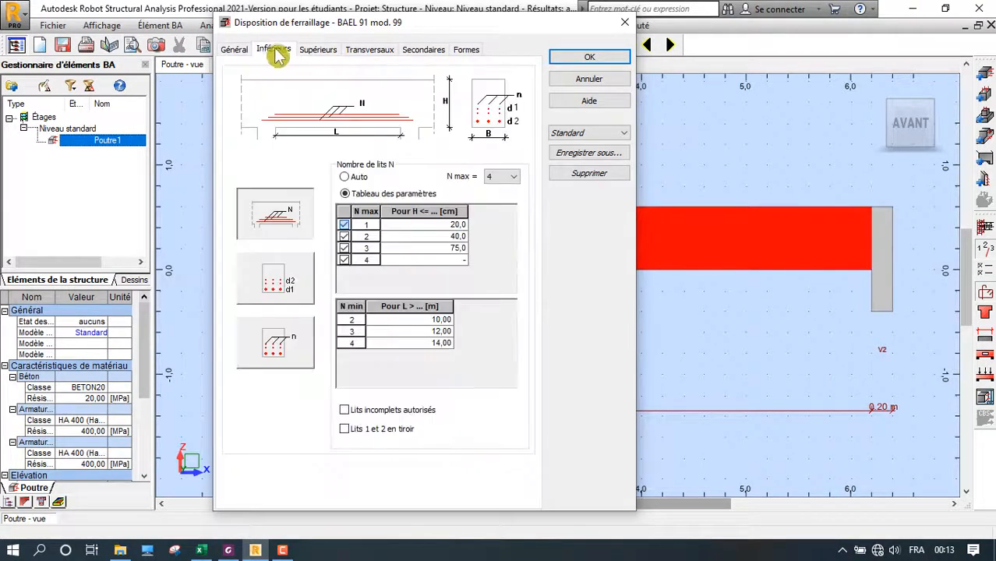
# Review the lower bar diameters and set the minimum number of lower steel rows (N min) to 3
pyautogui.click(271, 340)
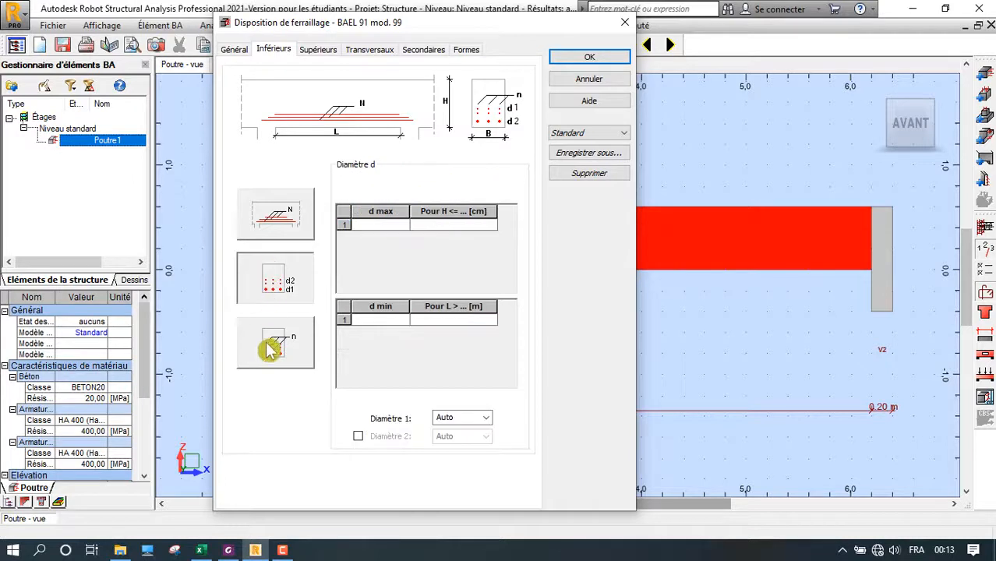
pyautogui.click(280, 226)
pyautogui.click(276, 295)
pyautogui.click(269, 355)
pyautogui.click(269, 358)
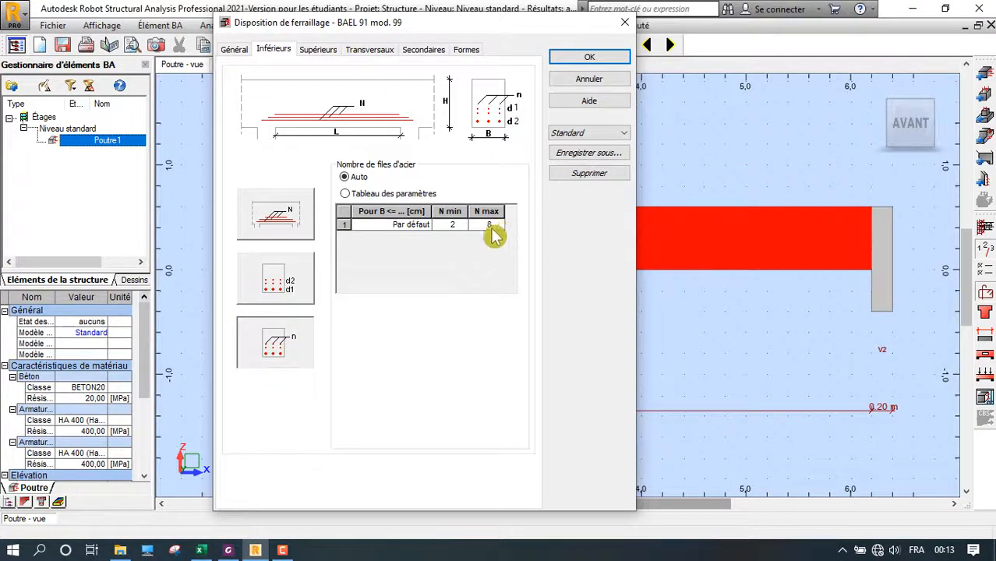
pyautogui.click(459, 227)
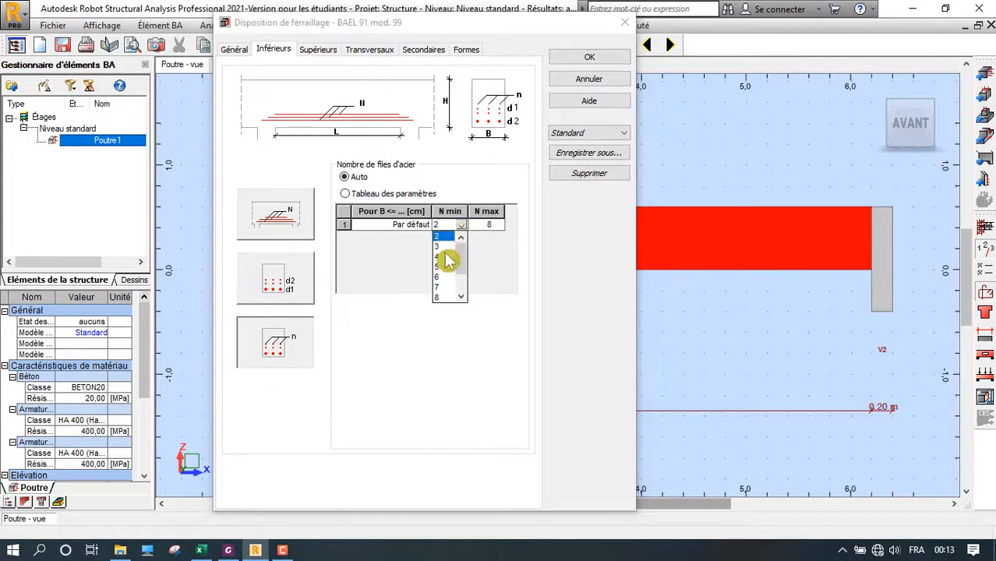
pyautogui.click(442, 248)
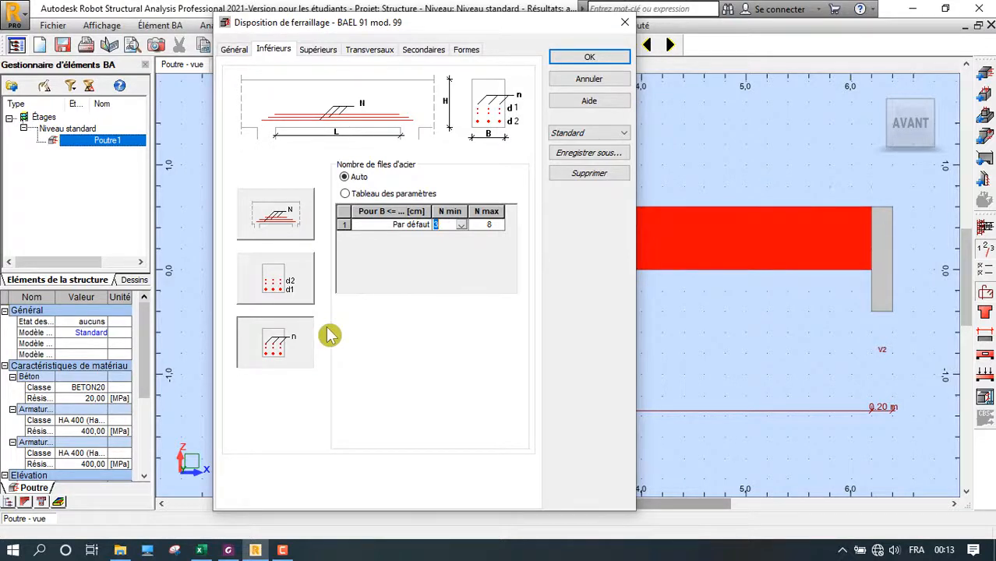
# Check the upper bar settings, try multiple-based spacing (Multiple de) for the transverse reinforcement, and restore the spacing list
pyautogui.click(320, 51)
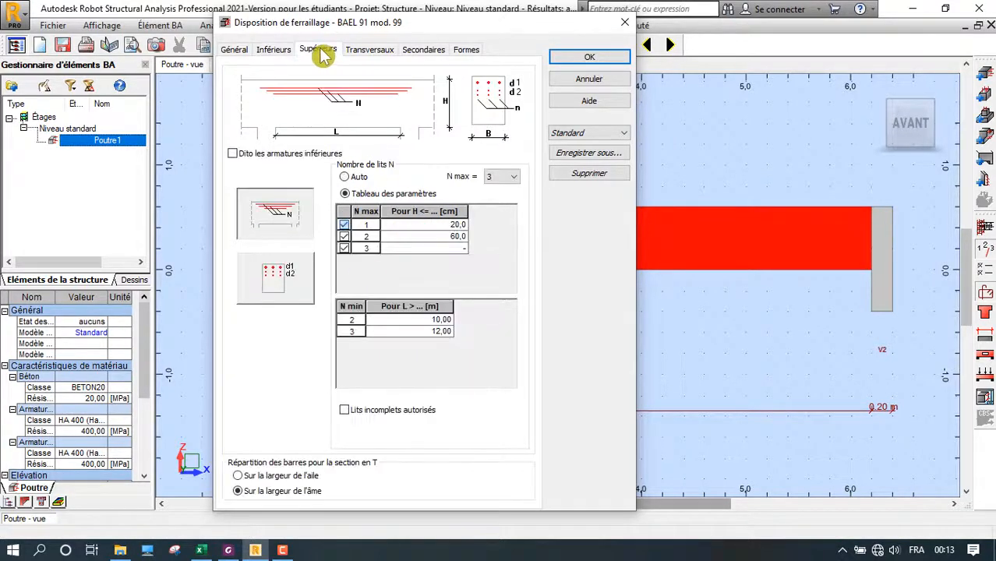
pyautogui.click(372, 50)
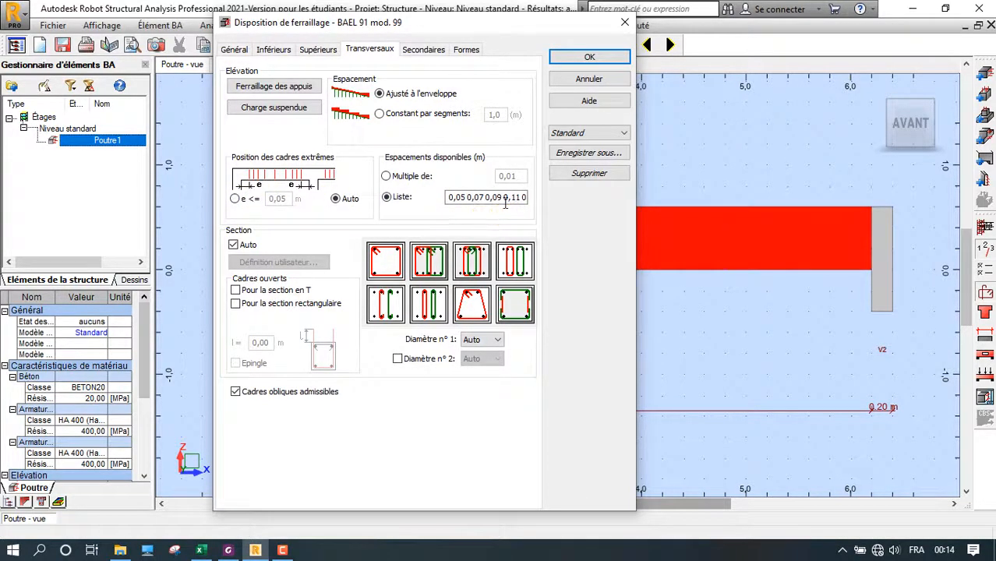
pyautogui.click(467, 197)
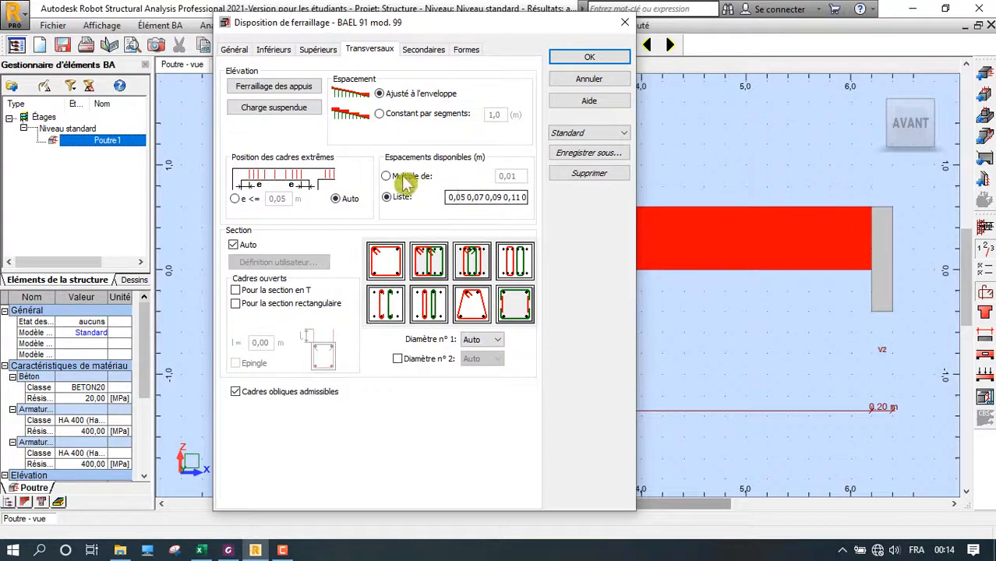
pyautogui.click(388, 177)
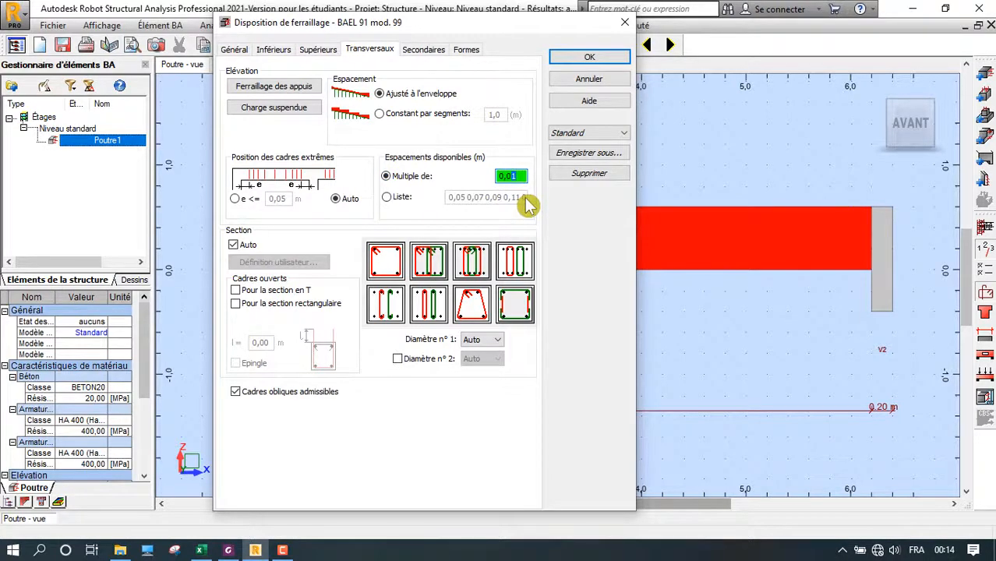
pyautogui.click(398, 198)
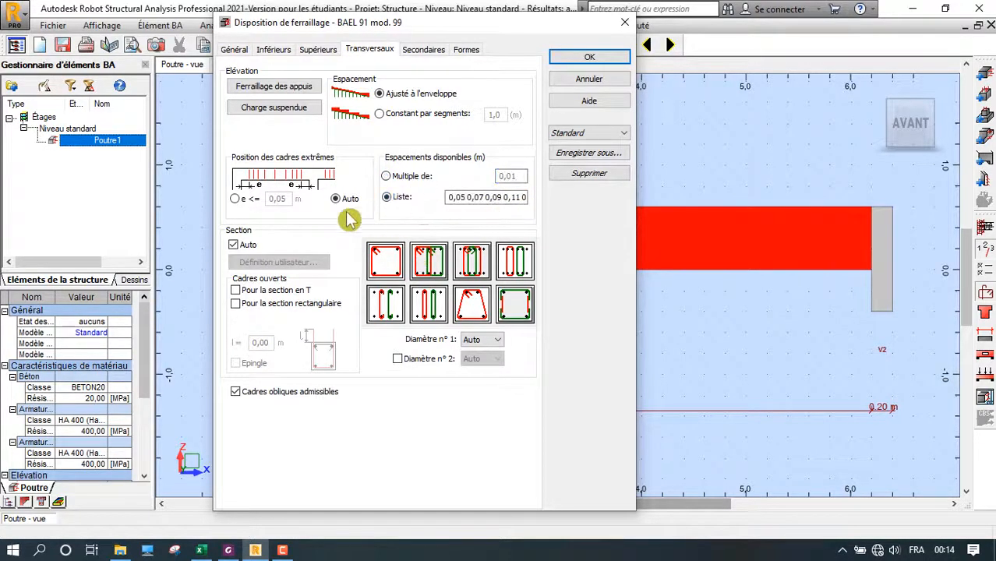
# Check the secondary reinforcement, disable Crochets seulement si nécessaire for the main longitudinal bars, and accept the reinforcement pattern
pyautogui.click(418, 50)
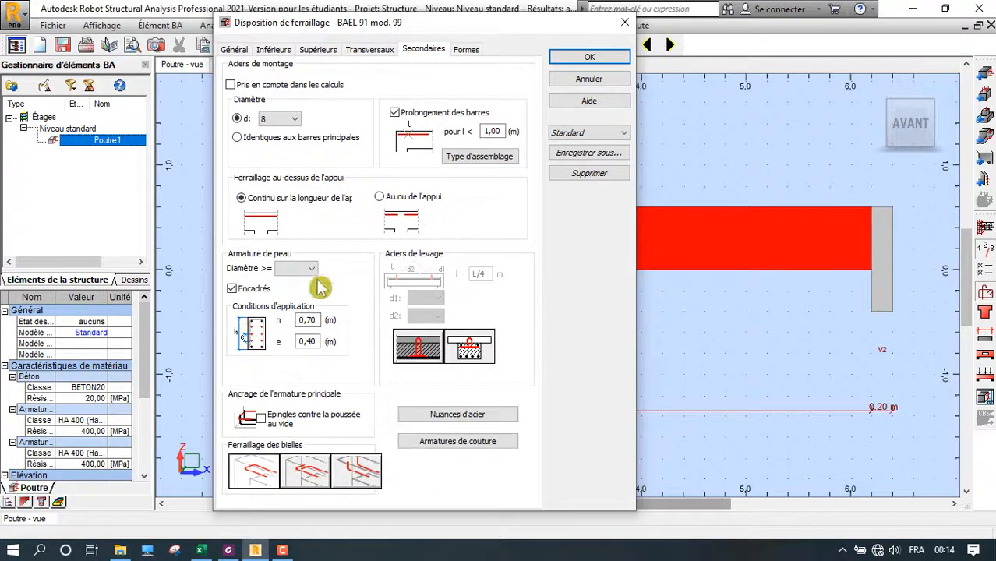
pyautogui.click(466, 49)
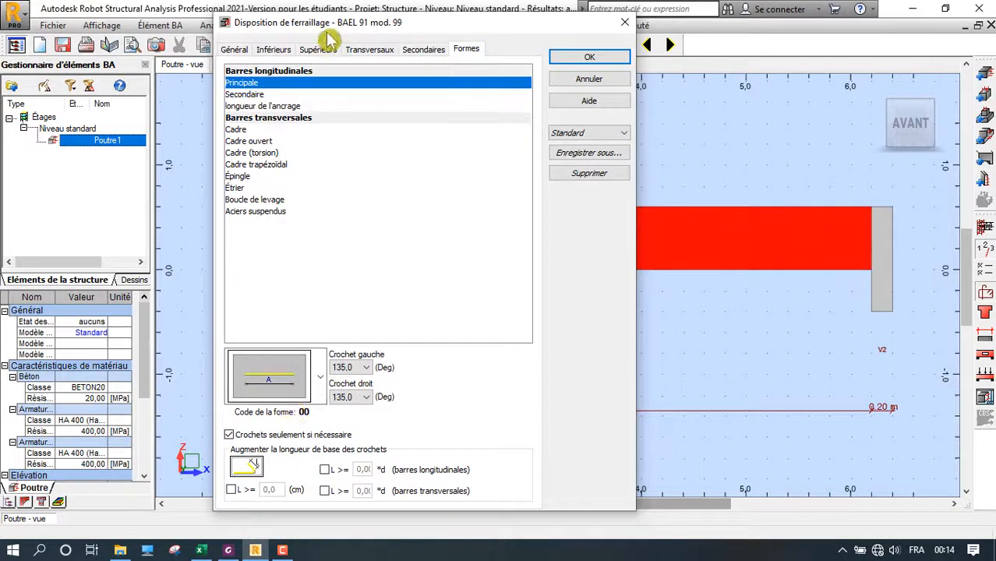
pyautogui.moveTo(330, 39); pyautogui.dragTo(333, 28)
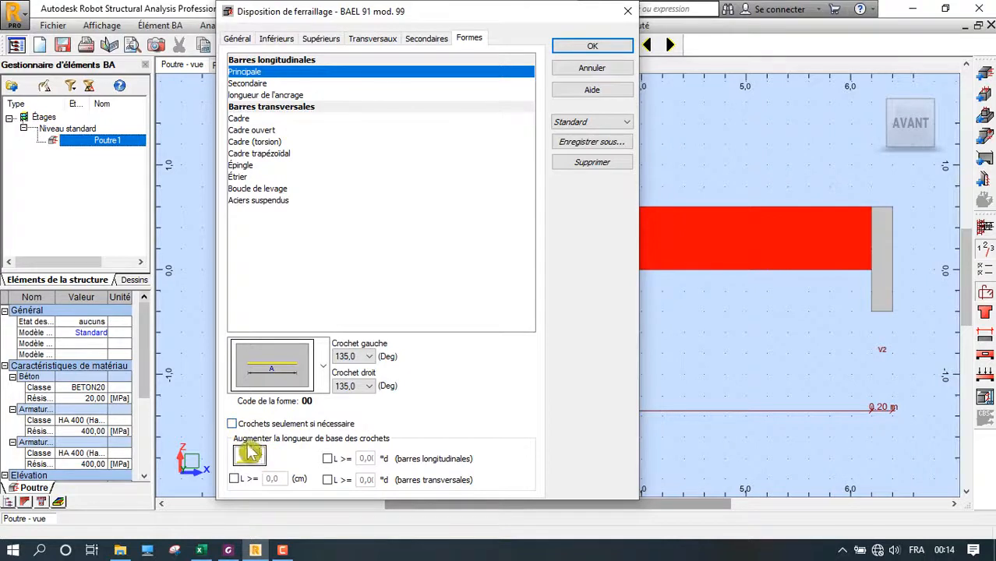
pyautogui.click(574, 49)
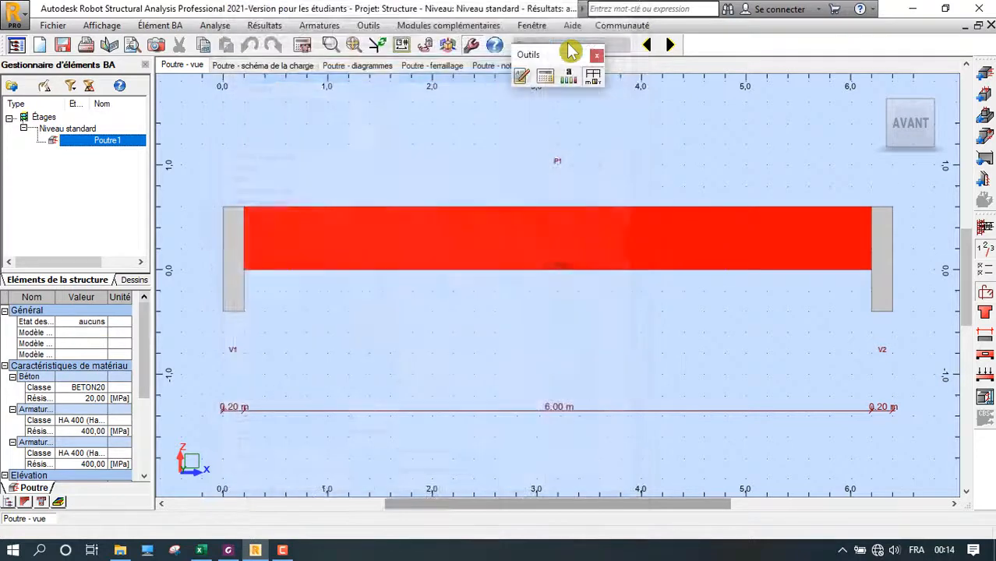
# Calculate the beam with drawings generated for the calculated elements
pyautogui.click(303, 49)
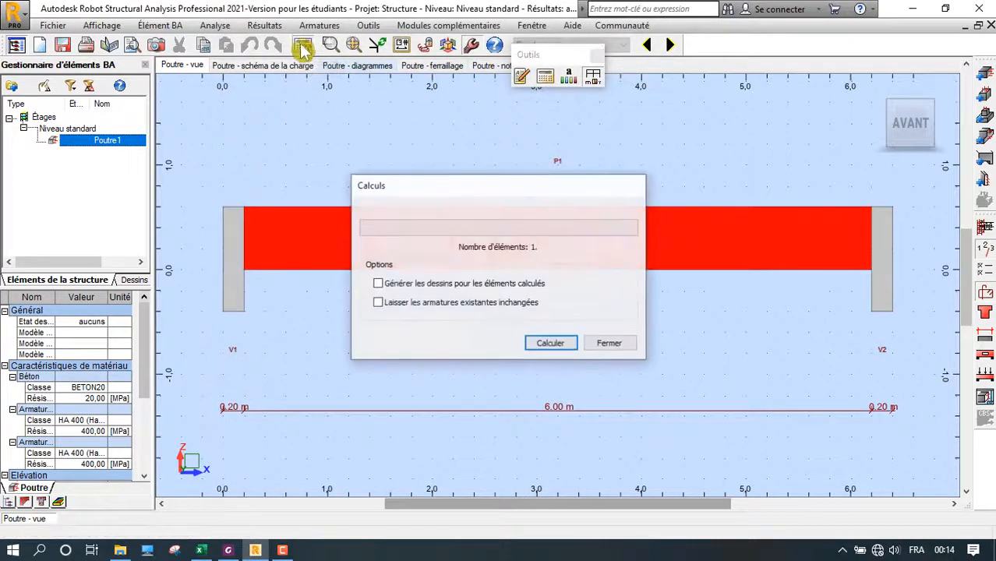
pyautogui.click(409, 285)
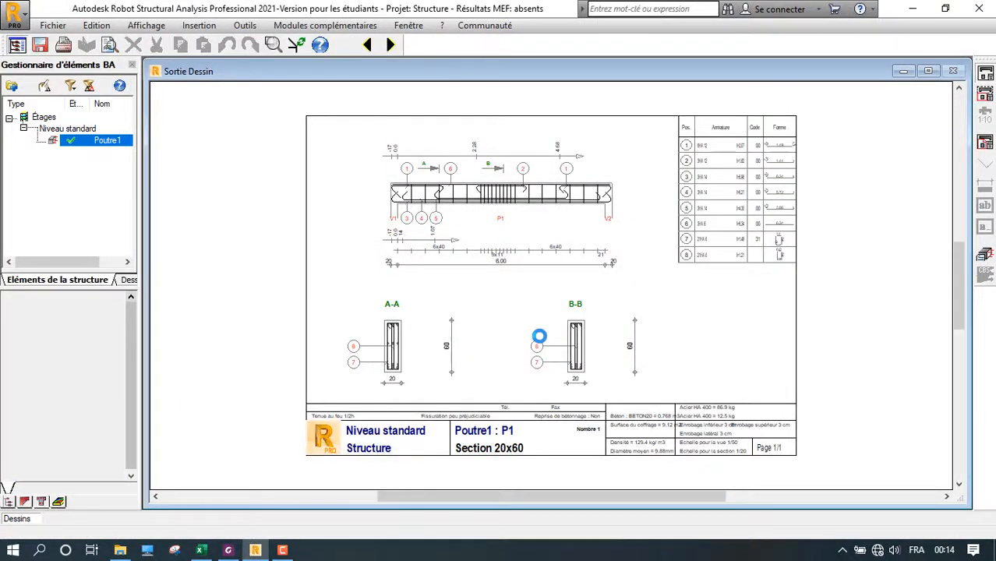
# Examine the reinforcement drawing: bar hooks along the elevation, stirrup spacing, sections A-A and B-B, and the bar table
pyautogui.scroll(2, 532, 313)
pyautogui.scroll(-2, 507, 301)
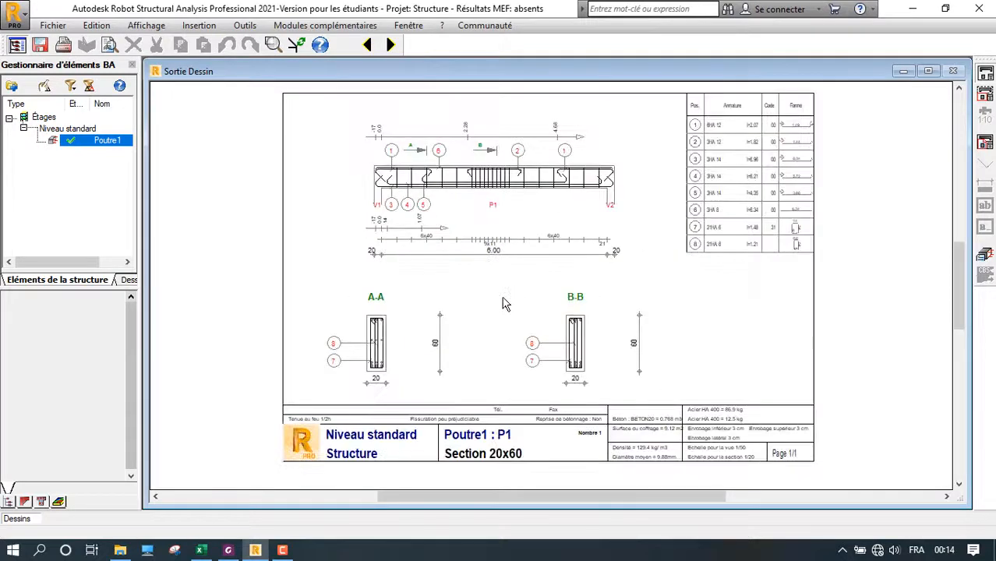
pyautogui.scroll(2, 715, 150)
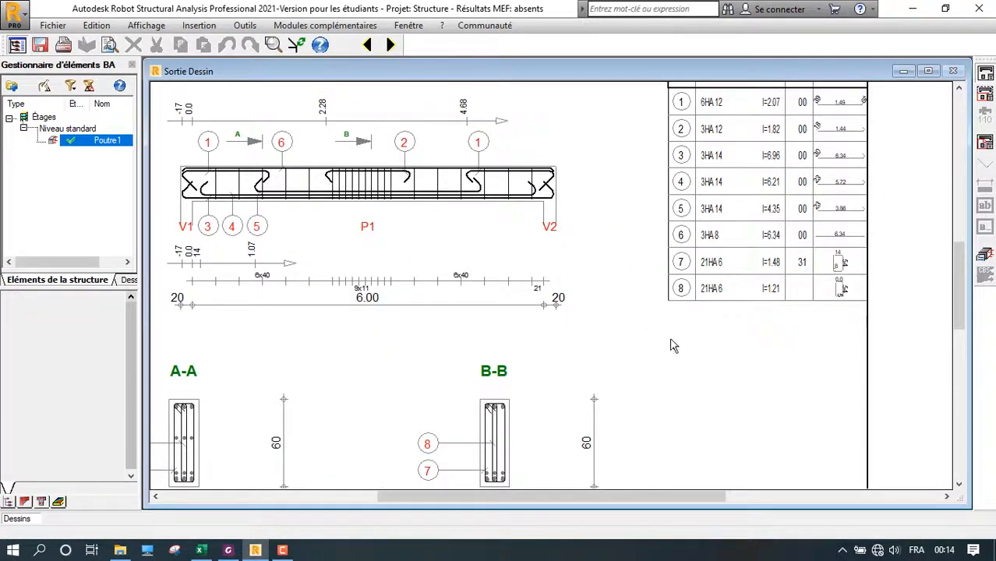
pyautogui.scroll(-2, 491, 292)
pyautogui.scroll(2, 306, 248)
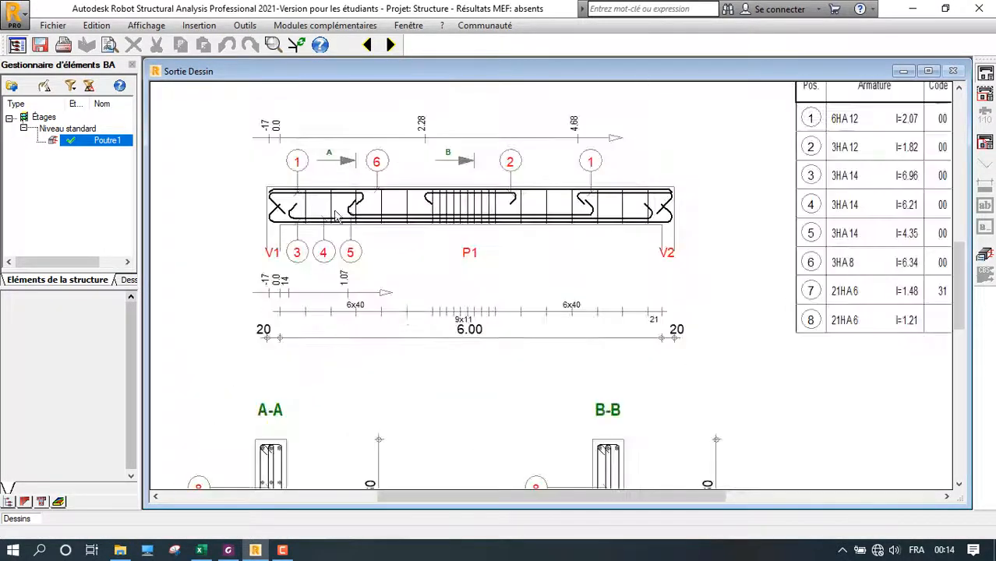
pyautogui.scroll(-2, 554, 209)
pyautogui.scroll(2, 389, 245)
pyautogui.scroll(-1, 397, 170)
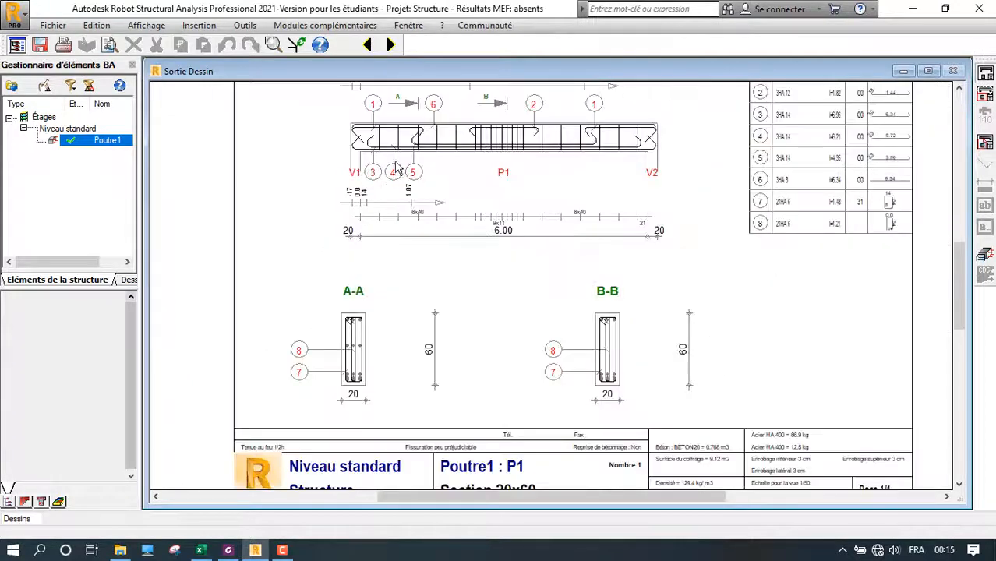
pyautogui.scroll(-1, 483, 153)
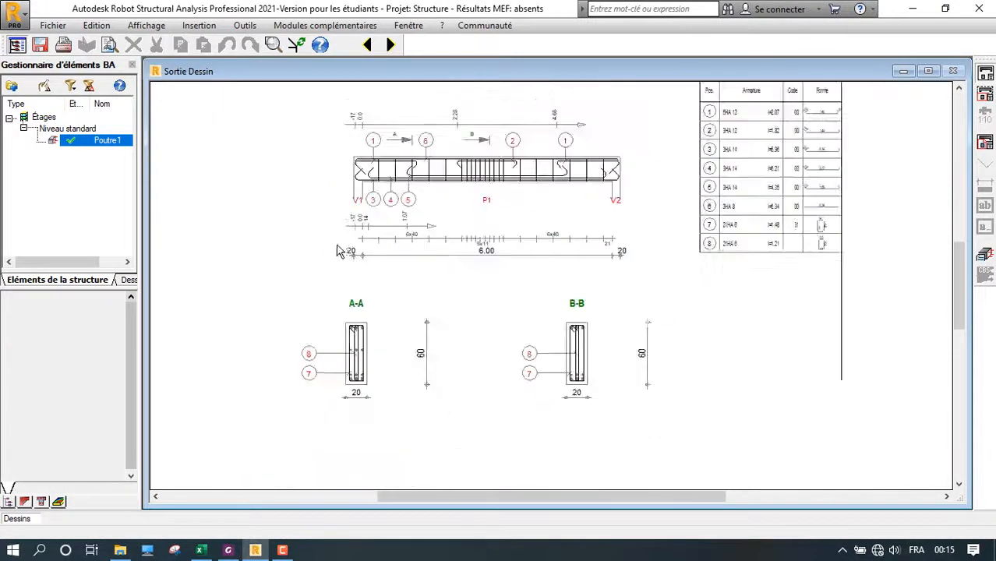
pyautogui.scroll(4, 421, 152)
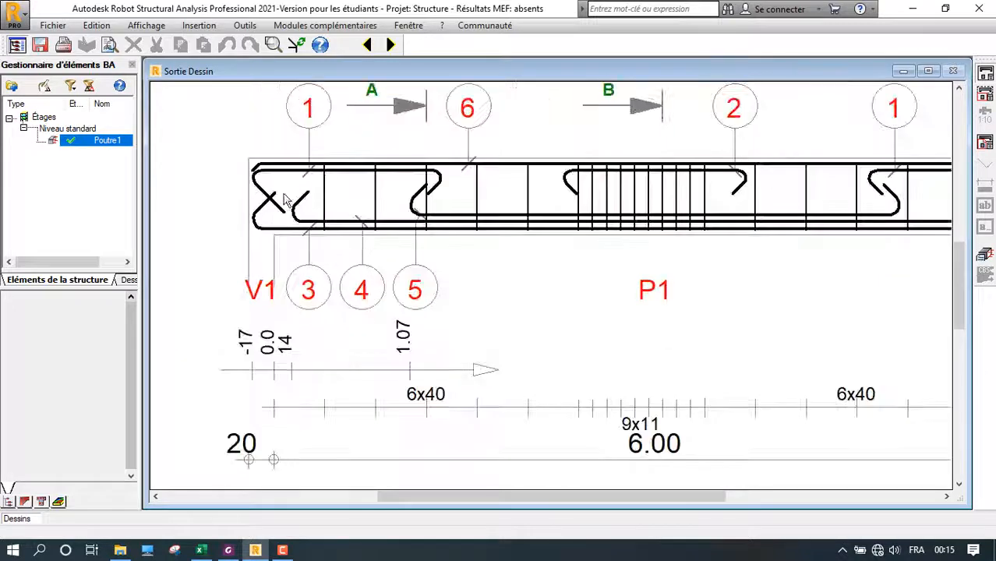
pyautogui.scroll(-2, 546, 195)
# Return to the beam's reinforcement pattern and enable Crochets seulement si nécessaire for the main longitudinal bars
pyautogui.click(985, 257)
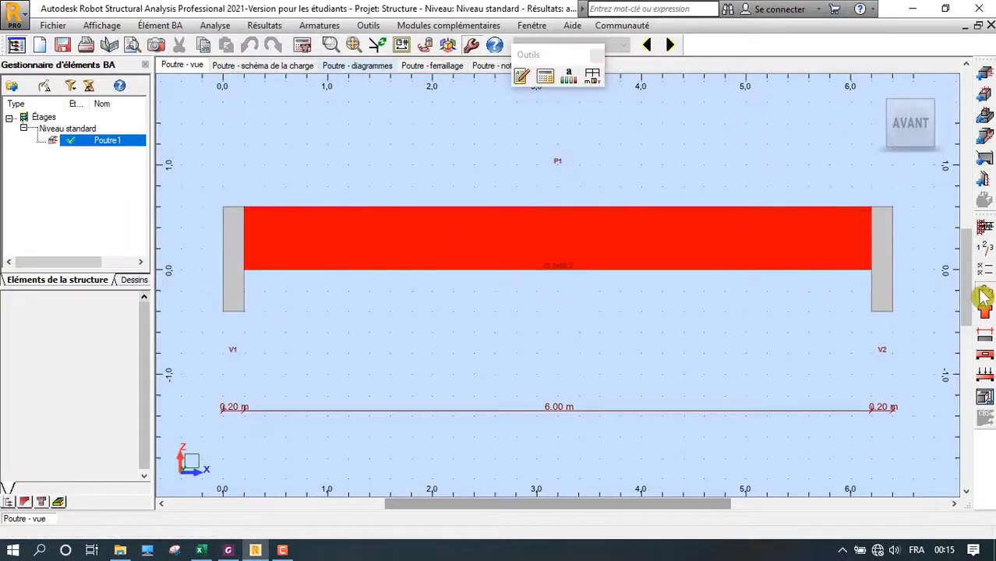
pyautogui.click(985, 292)
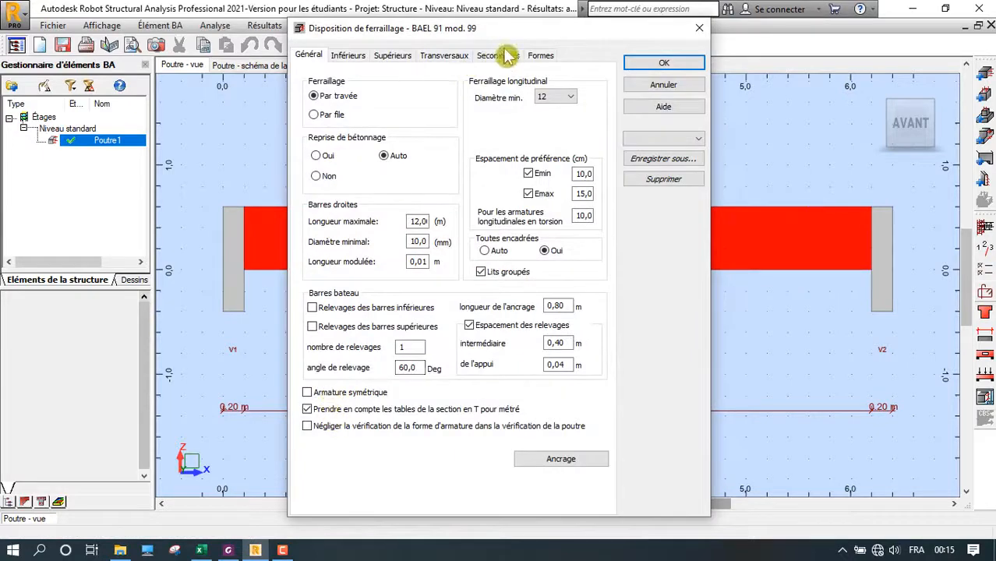
pyautogui.click(540, 54)
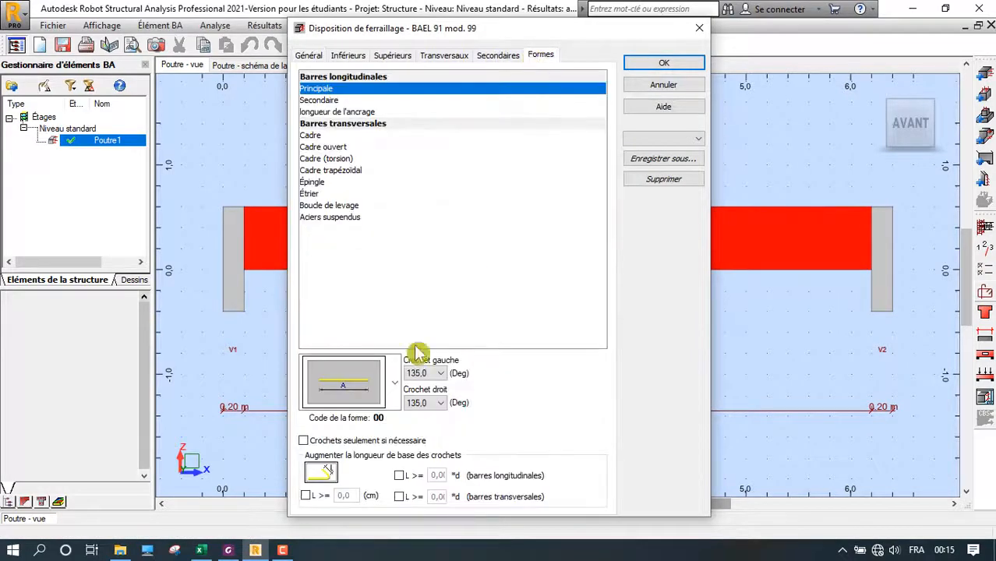
pyautogui.click(303, 440)
pyautogui.click(664, 62)
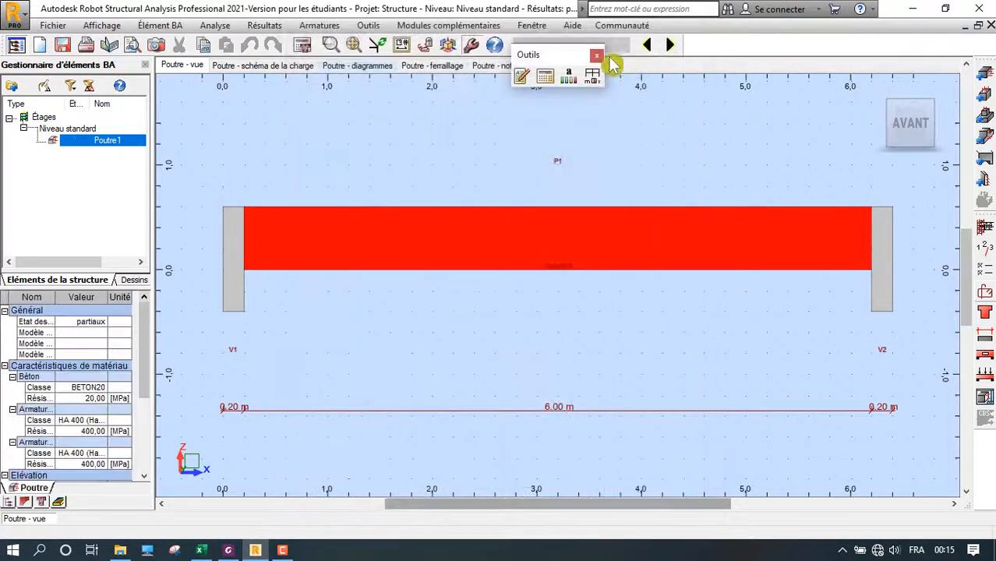
# Recalculate the beam with drawings generated and inspect the hooks and sections on the new reinforcement drawing
pyautogui.click(303, 51)
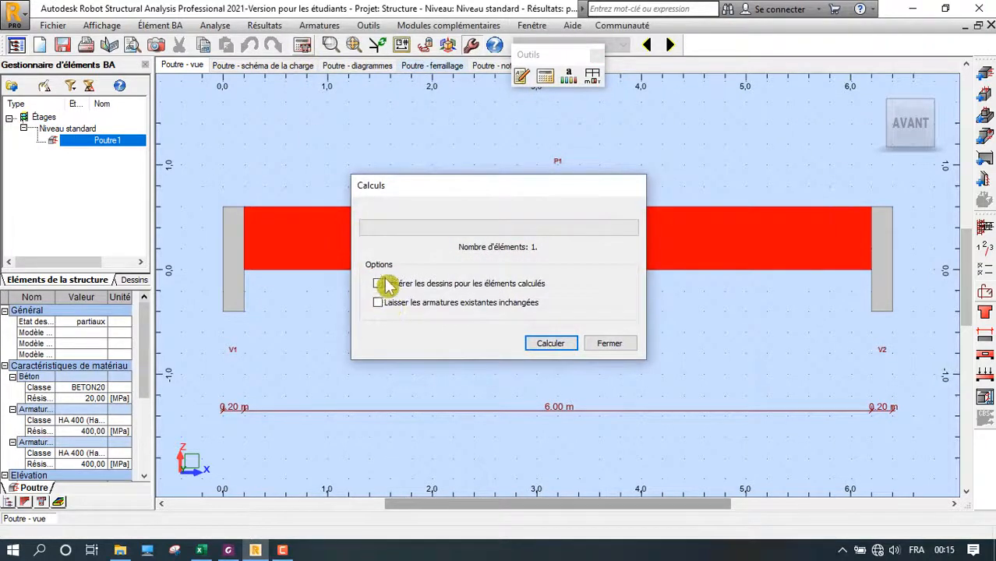
pyautogui.click(379, 283)
pyautogui.click(551, 344)
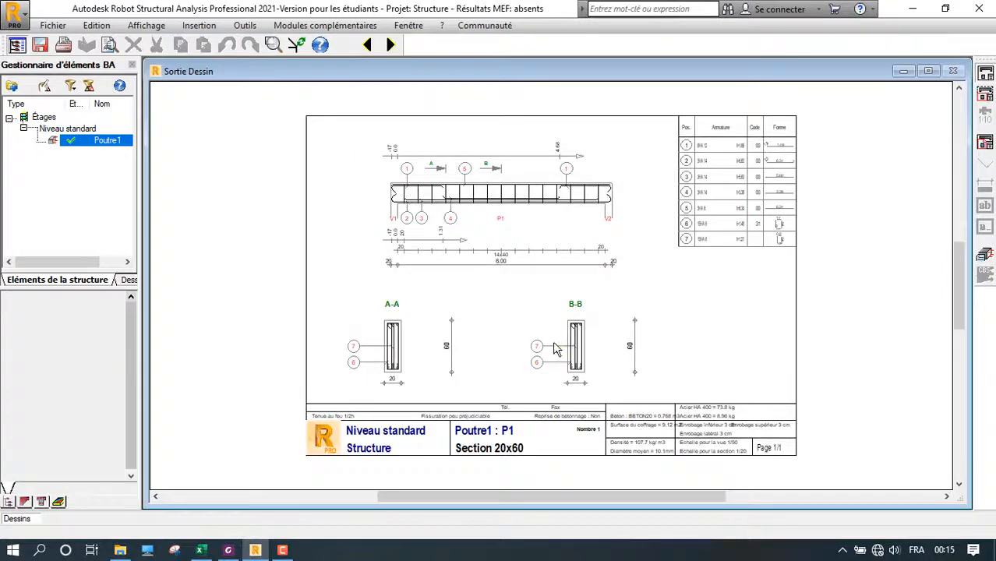
pyautogui.scroll(2, 567, 238)
pyautogui.scroll(2, 624, 164)
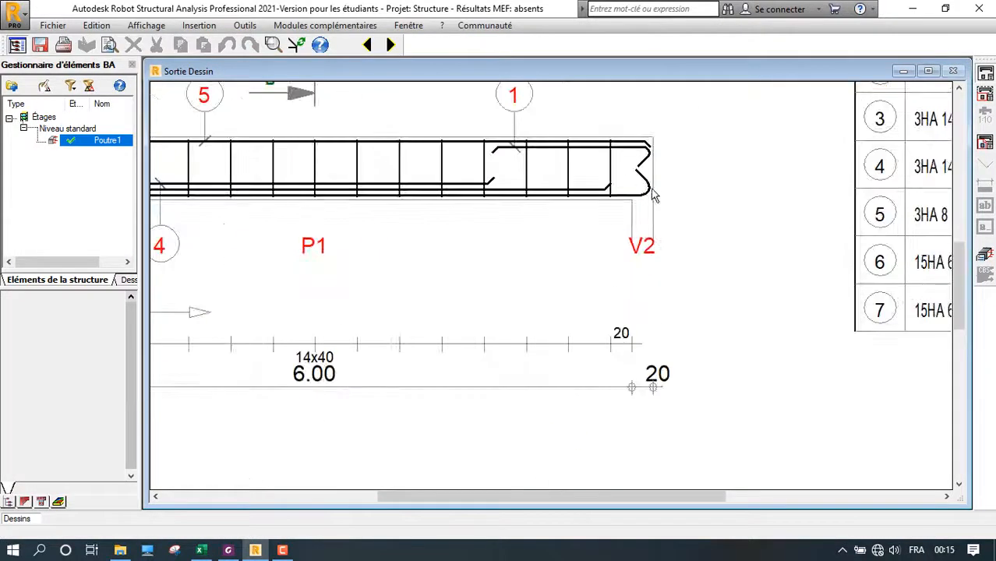
pyautogui.scroll(-5, 511, 216)
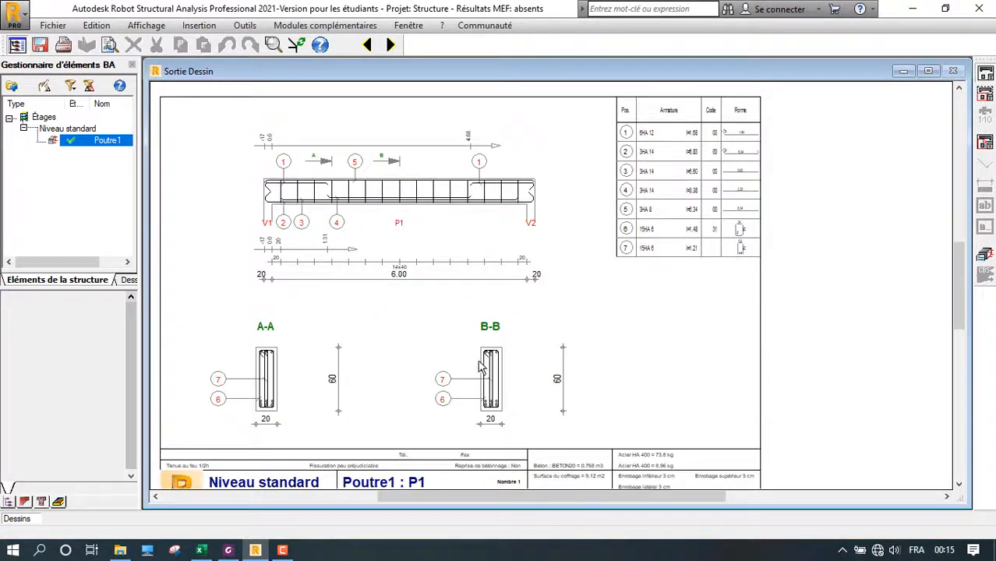
pyautogui.scroll(2, 536, 423)
pyautogui.scroll(-1, 516, 408)
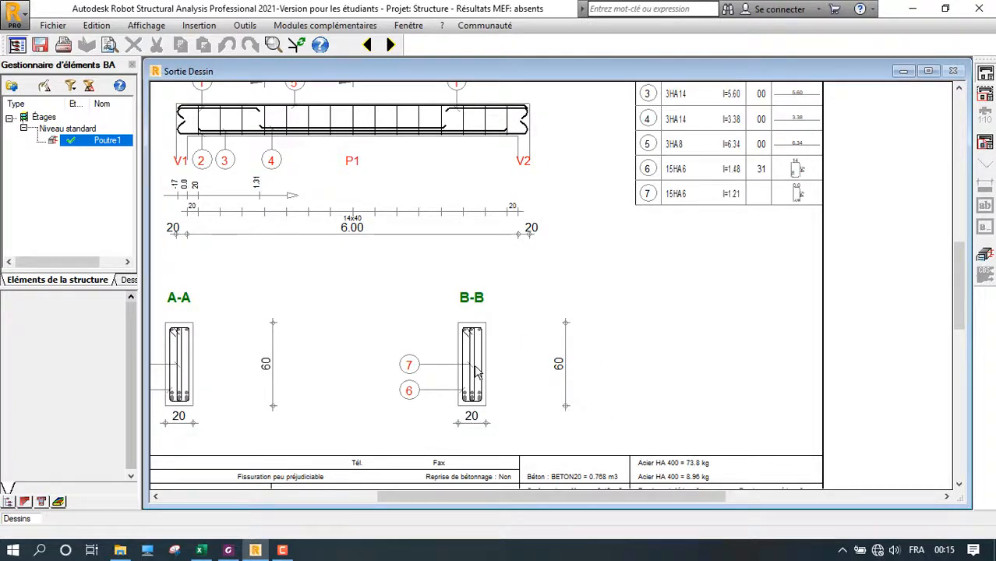
# Return to the beam's reinforcement pattern and set the skin reinforcement application condition h to 0.6 m
pyautogui.scroll(2, 477, 377)
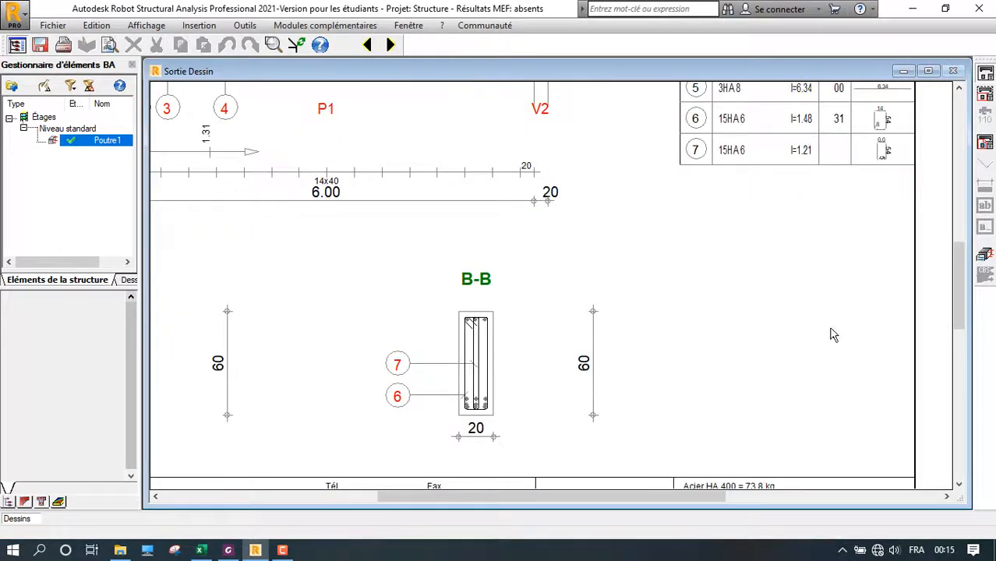
pyautogui.click(985, 253)
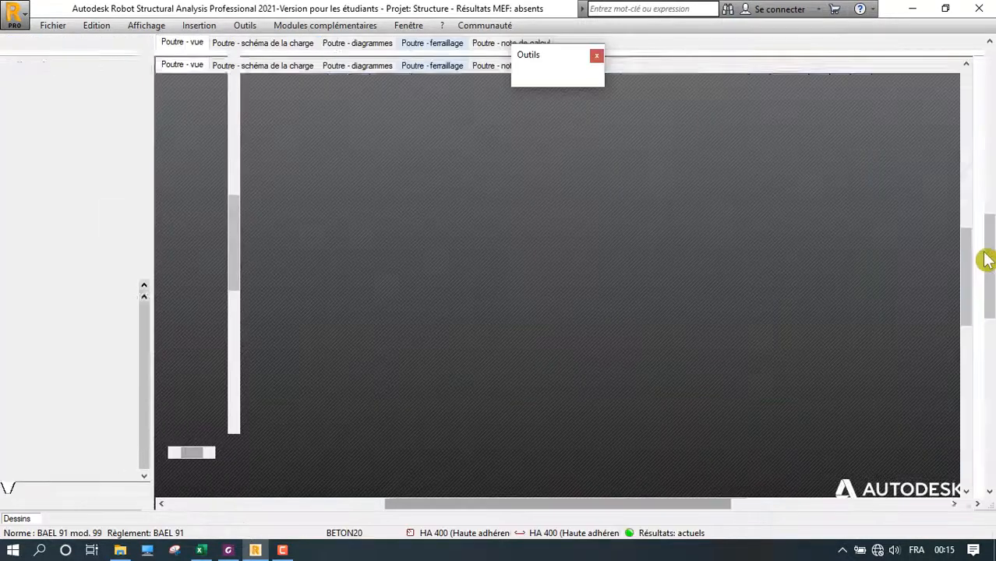
pyautogui.click(985, 293)
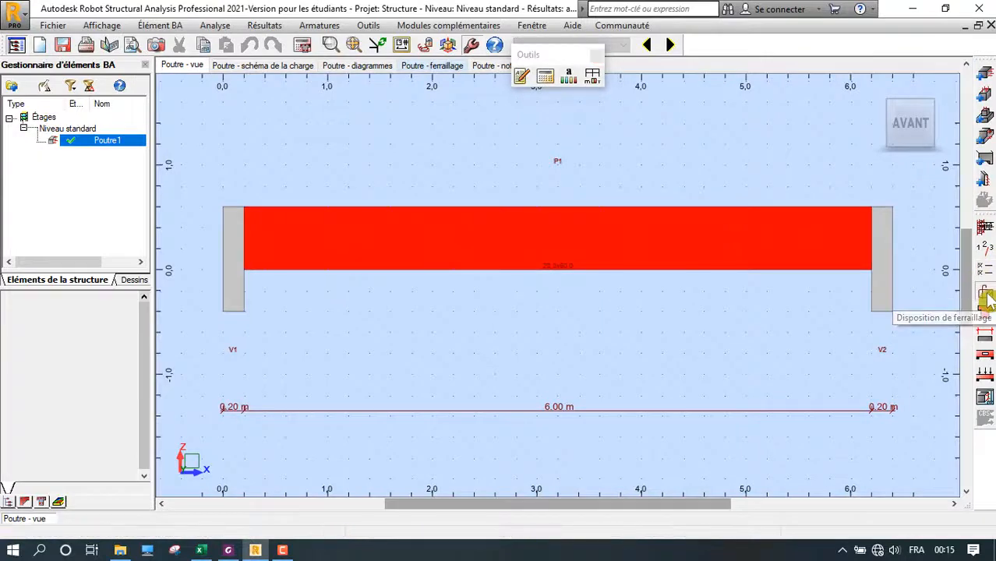
pyautogui.click(500, 56)
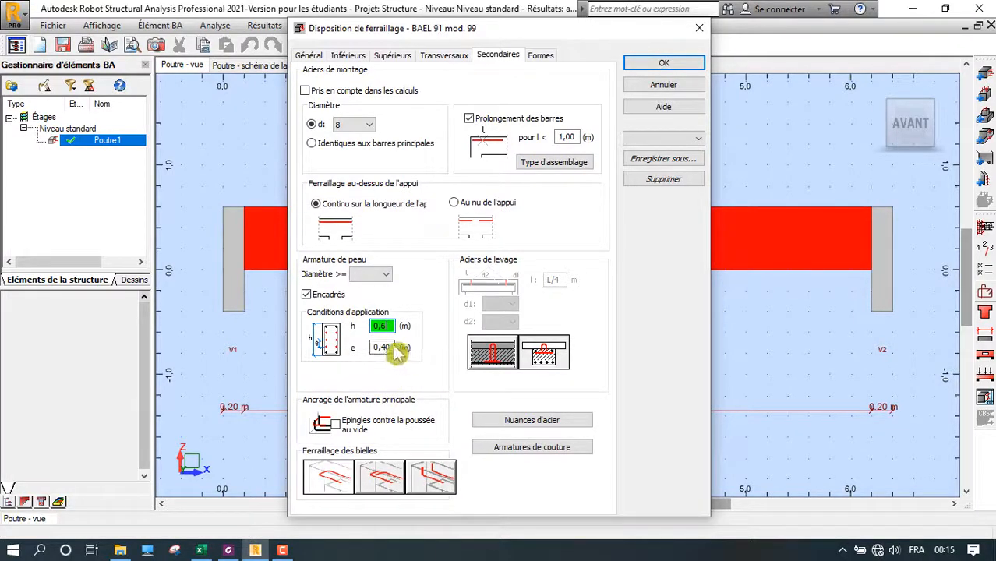
pyautogui.click(392, 347)
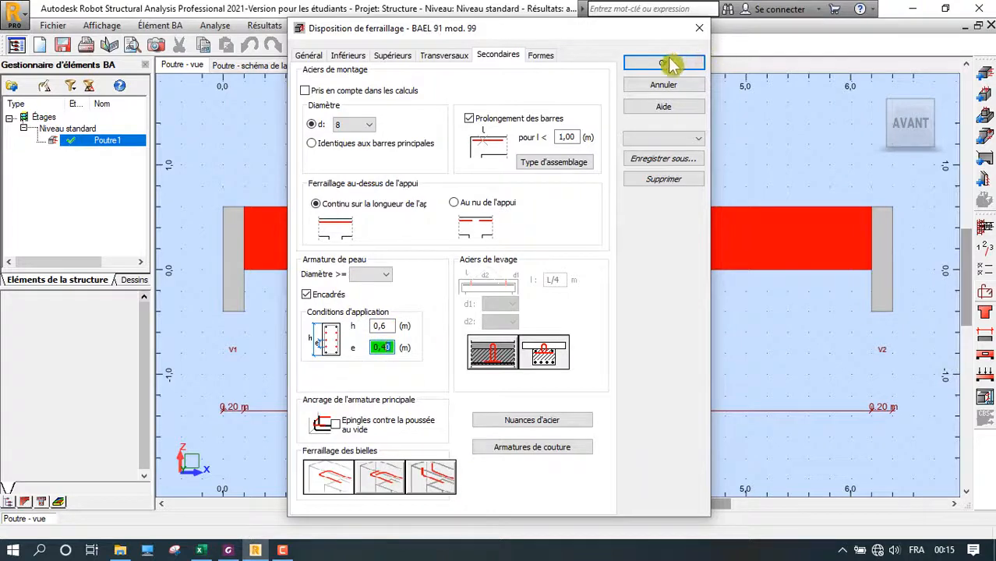
pyautogui.click(670, 64)
# Recalculate the beam with drawings generated and check the skin bars and their ties in sections A-A and B-B
pyautogui.click(301, 45)
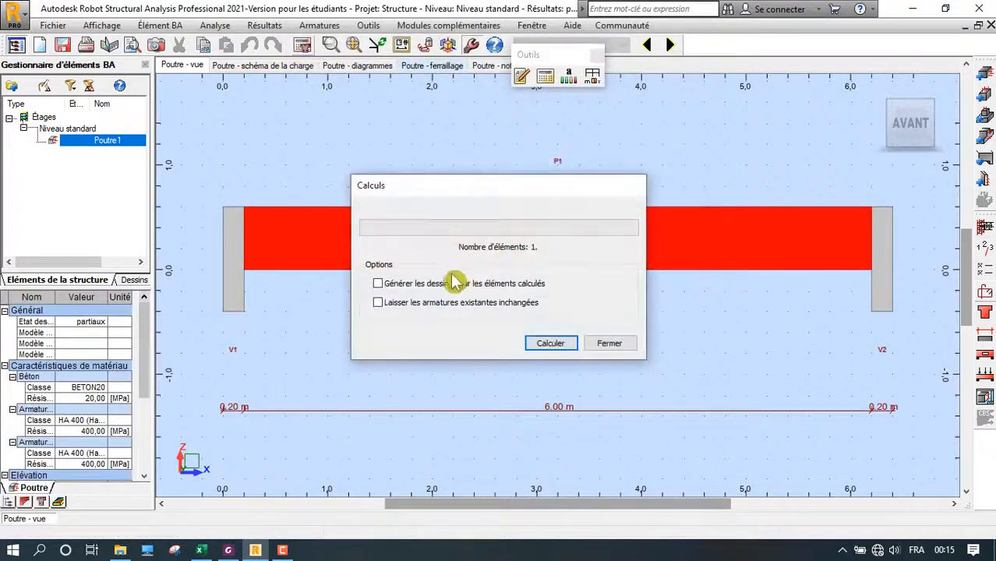
pyautogui.click(551, 344)
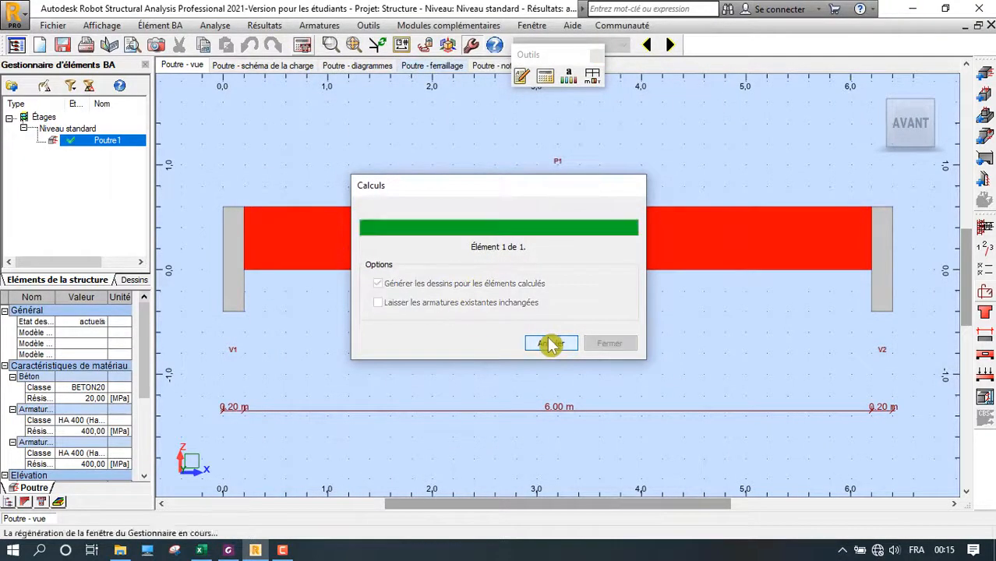
pyautogui.scroll(3, 580, 357)
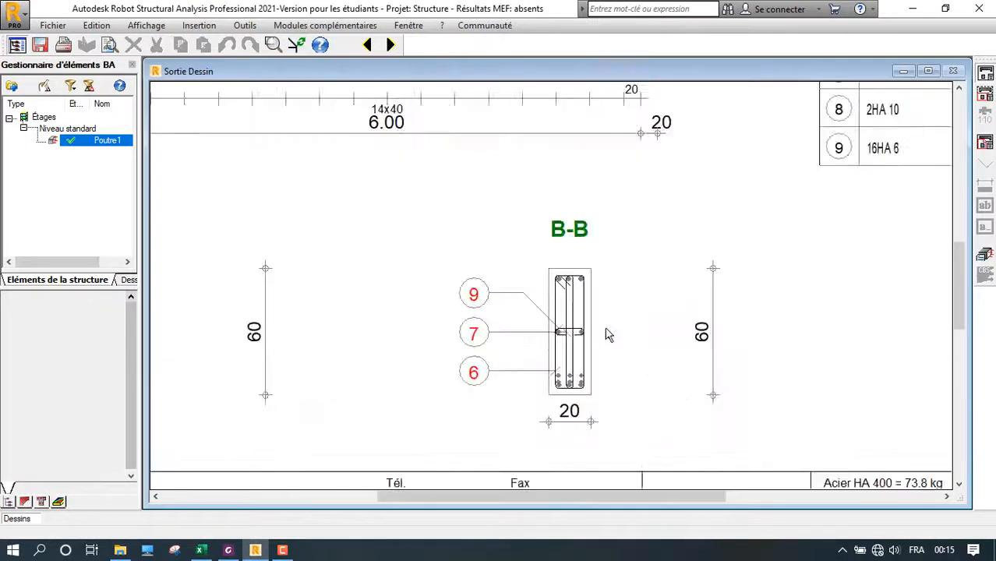
pyautogui.scroll(-2, 567, 353)
pyautogui.scroll(2, 561, 346)
pyautogui.scroll(-3, 544, 336)
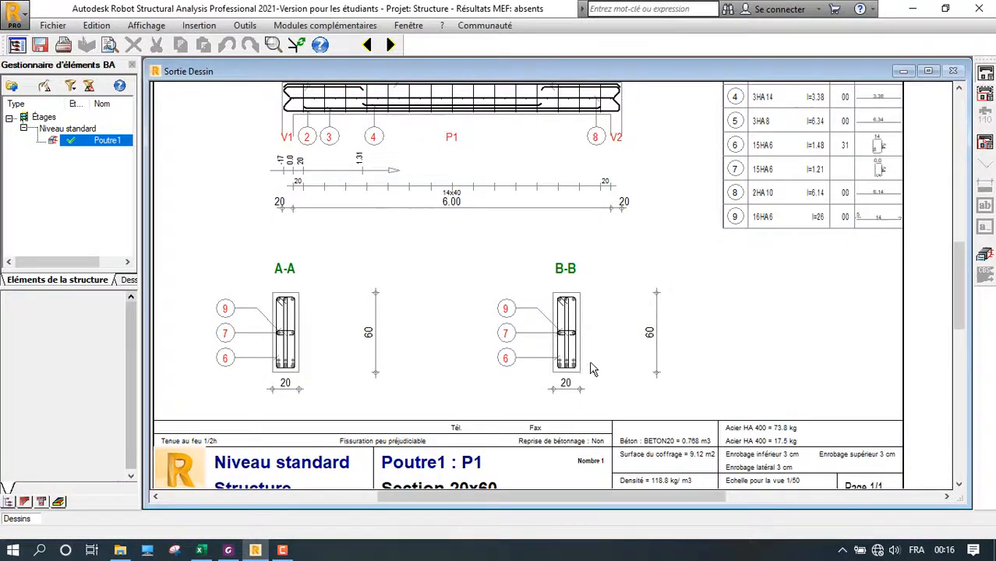
pyautogui.scroll(1, 590, 368)
pyautogui.scroll(-3, 541, 250)
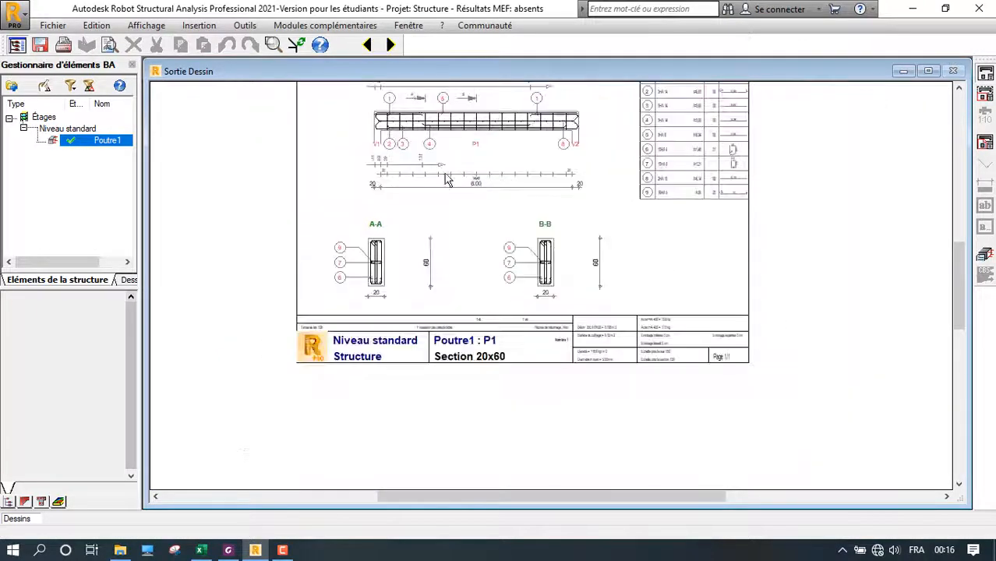
# Examine the stirrup spacing along the beam elevation on the updated reinforcement drawing
pyautogui.scroll(2, 414, 110)
pyautogui.scroll(2, 507, 258)
pyautogui.scroll(-2, 413, 256)
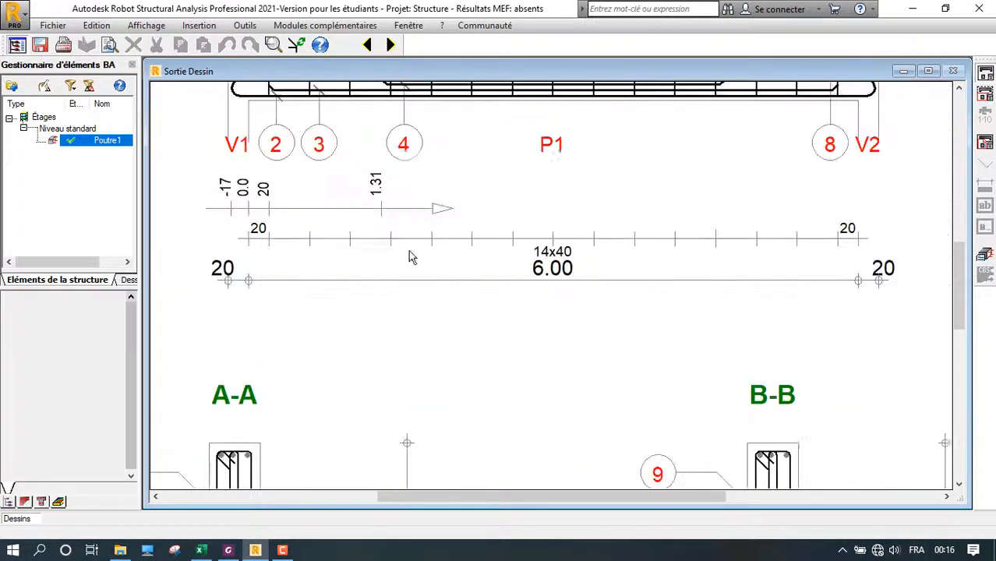
pyautogui.scroll(1, 539, 260)
pyautogui.scroll(-2, 499, 269)
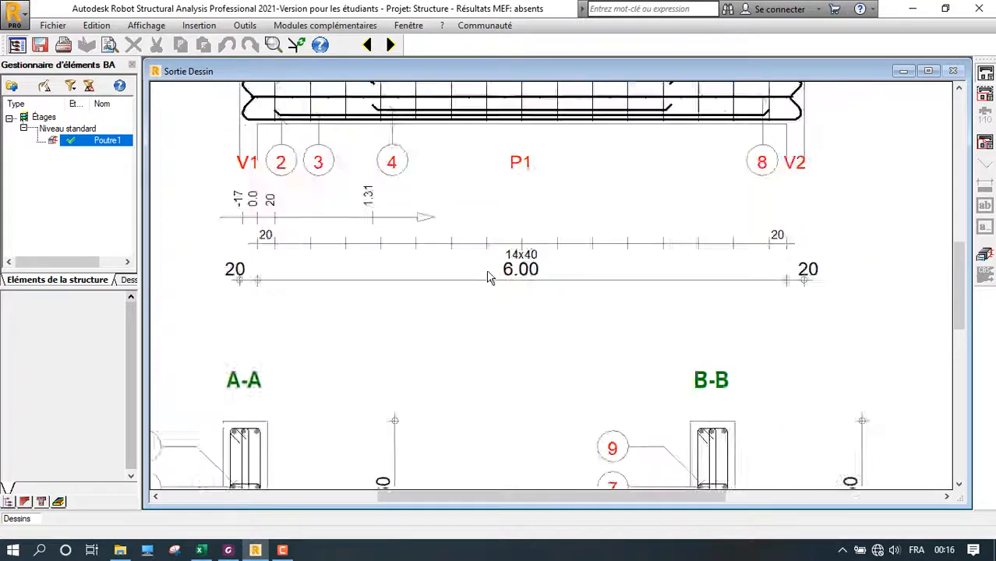
pyautogui.scroll(1, 292, 262)
pyautogui.scroll(-1, 292, 262)
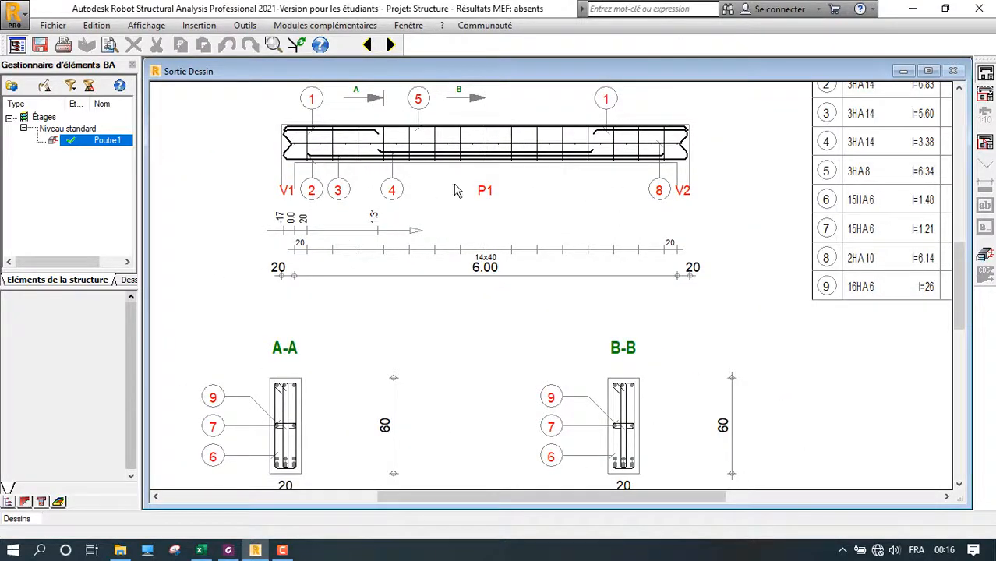
# Edit the list of available transverse reinforcement spacings in the beam's reinforcement pattern to obtain 15 cm stirrup spacing
pyautogui.click(985, 258)
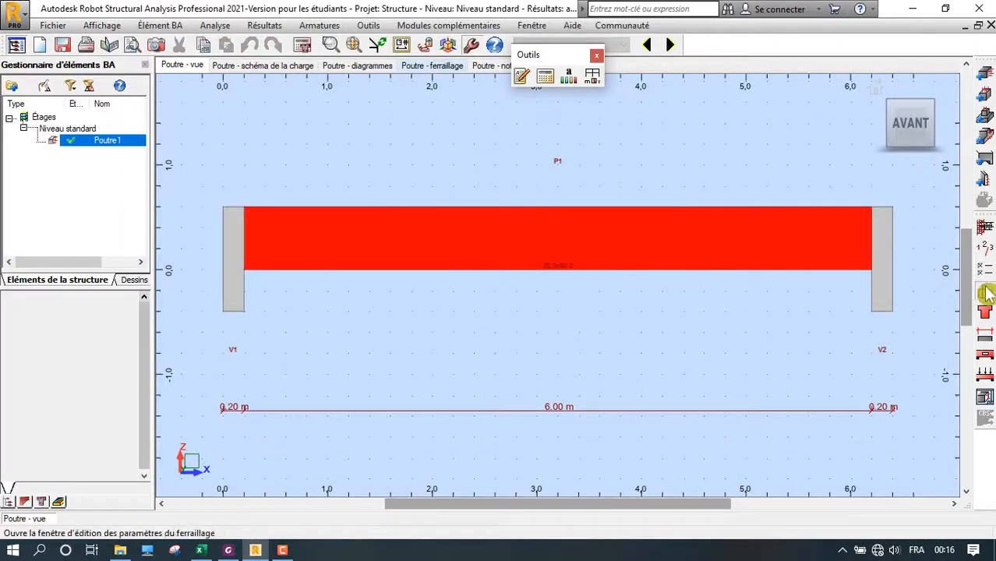
pyautogui.click(986, 292)
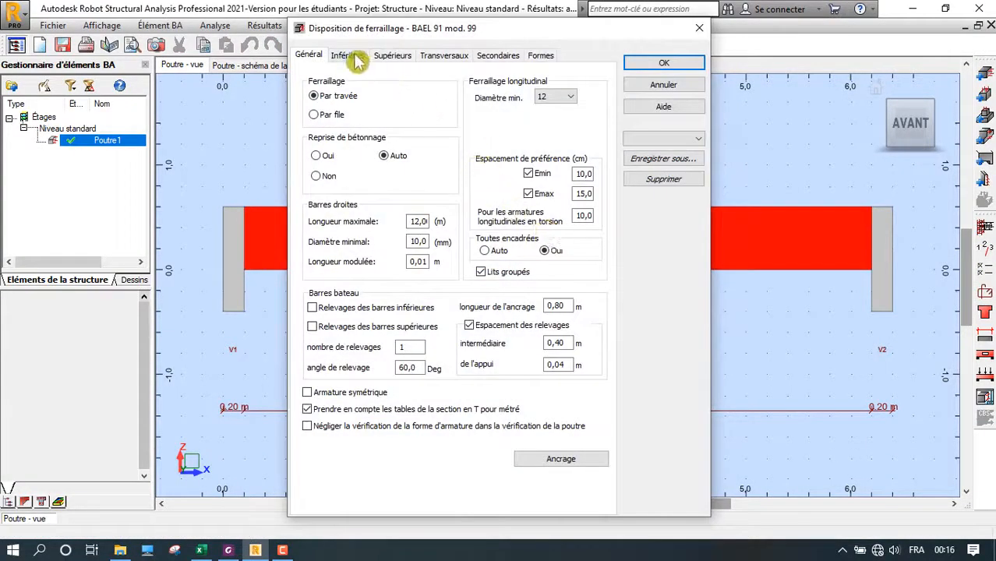
pyautogui.click(349, 57)
pyautogui.click(385, 59)
pyautogui.click(452, 56)
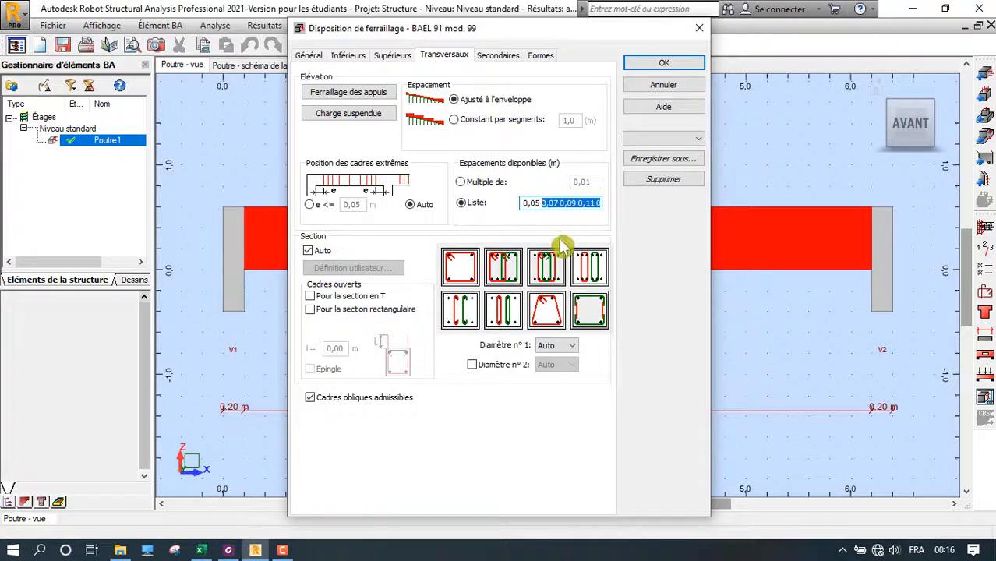
pyautogui.click(659, 66)
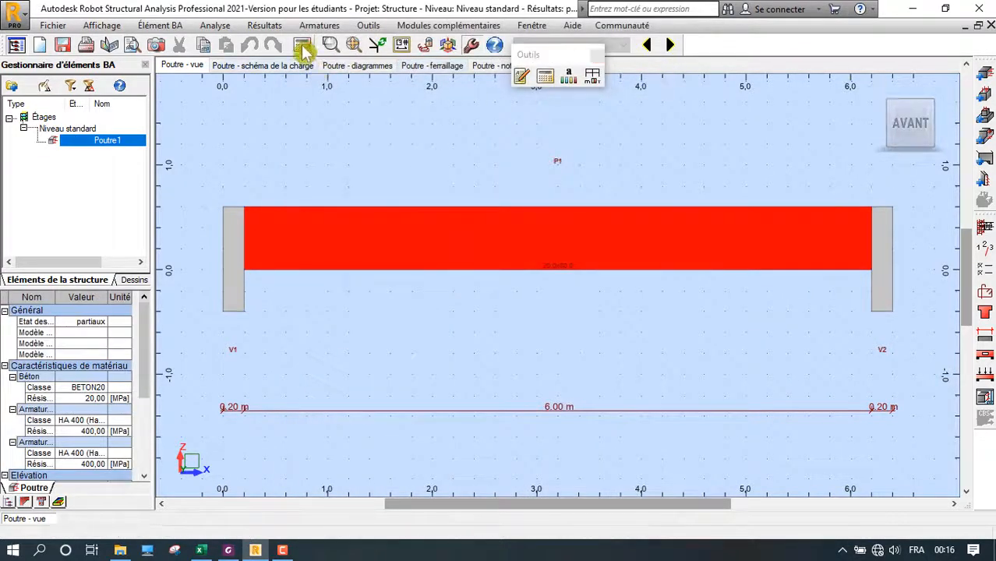
# Recalculate the beam with drawings generated and check the new stirrup spacing below the elevation
pyautogui.click(303, 45)
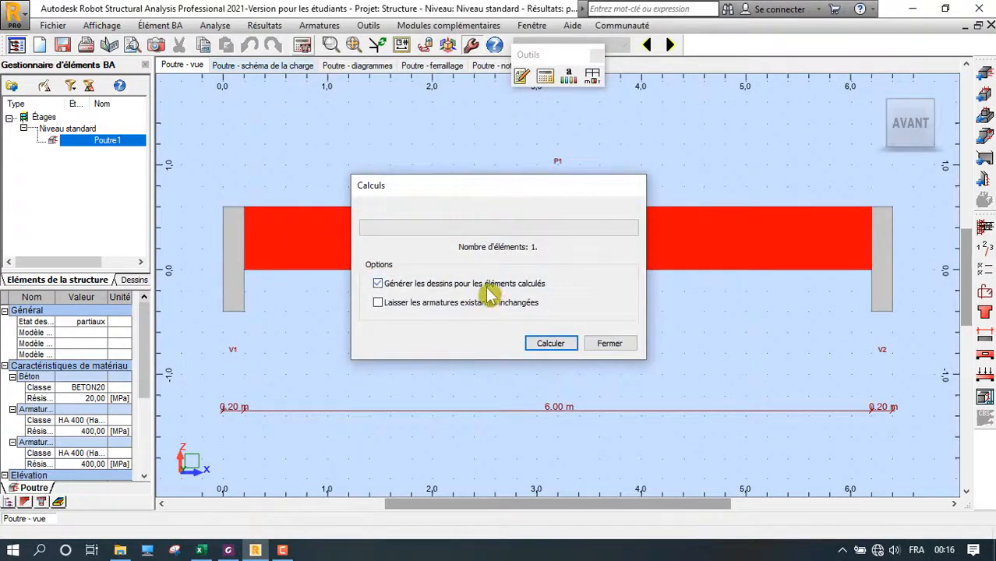
pyautogui.click(550, 344)
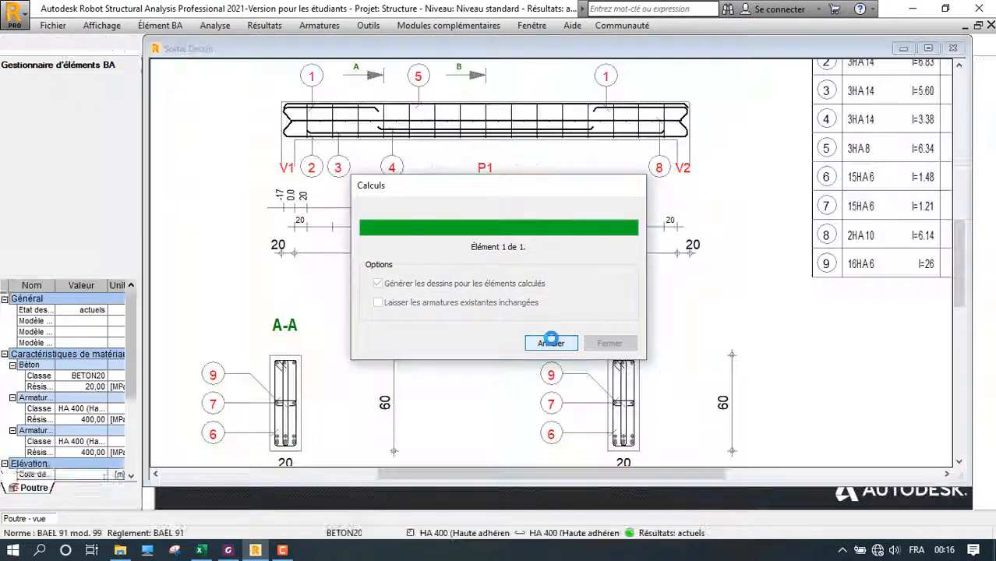
pyautogui.scroll(3, 460, 226)
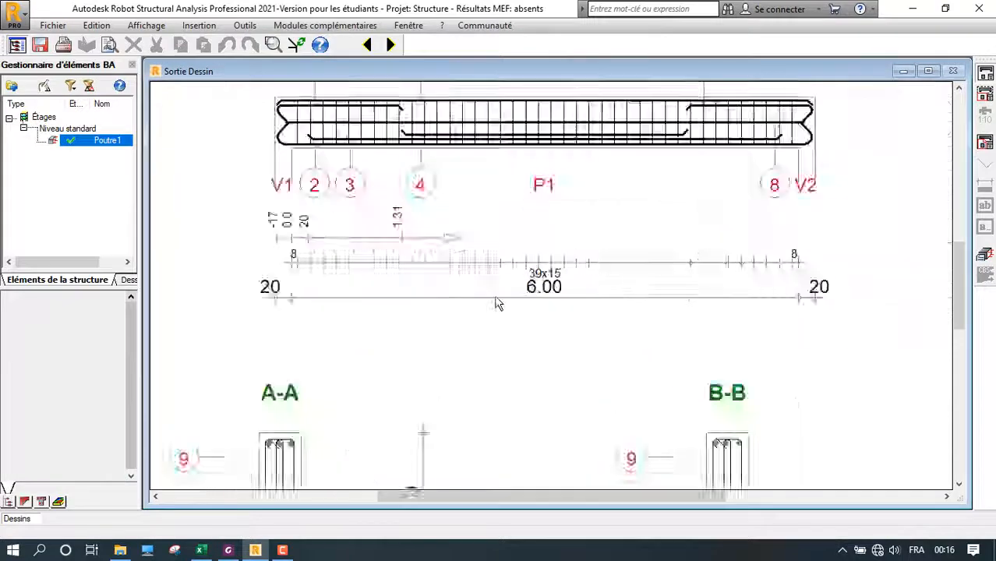
pyautogui.scroll(-2, 522, 296)
pyautogui.scroll(2, 499, 275)
pyautogui.scroll(2, 499, 275)
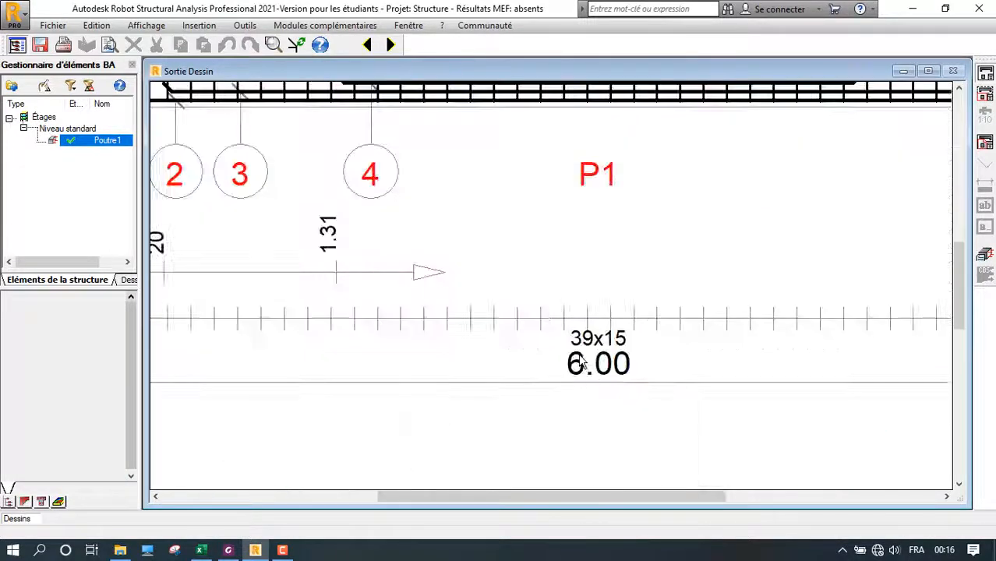
pyautogui.scroll(-4, 436, 258)
pyautogui.scroll(-2, 485, 268)
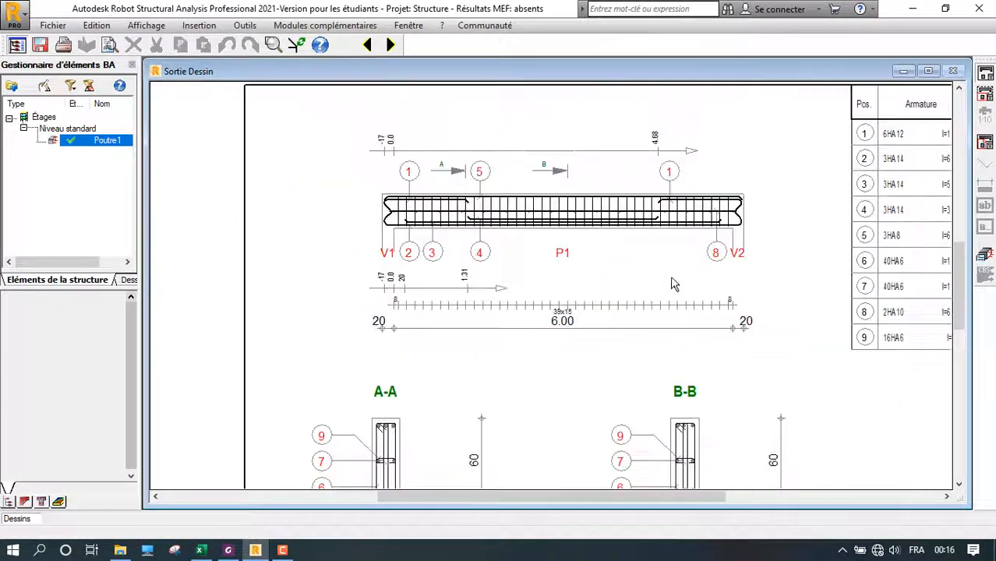
# Review the whole reinforcement drawing: elevation, sections A-A and B-B, bar table and title block
pyautogui.scroll(-3, 487, 278)
pyautogui.scroll(3, 630, 282)
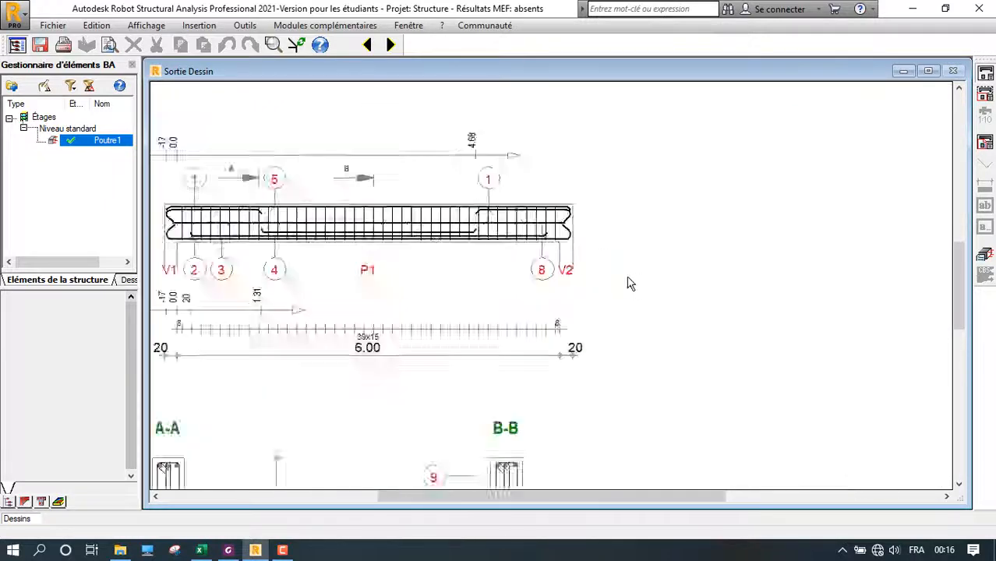
pyautogui.scroll(-3, 635, 284)
pyautogui.scroll(3, 518, 318)
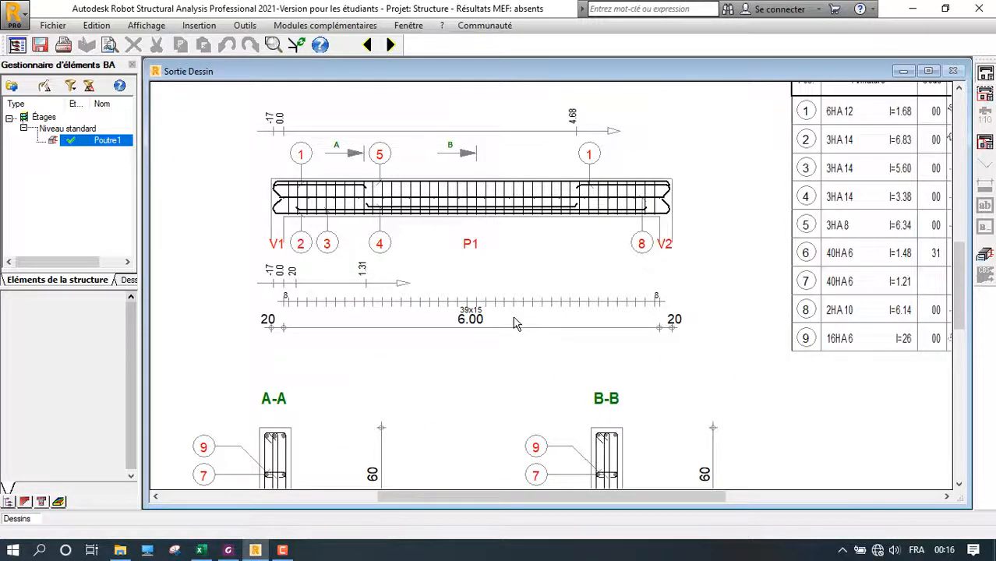
pyautogui.scroll(-3, 514, 325)
pyautogui.scroll(-2, 608, 253)
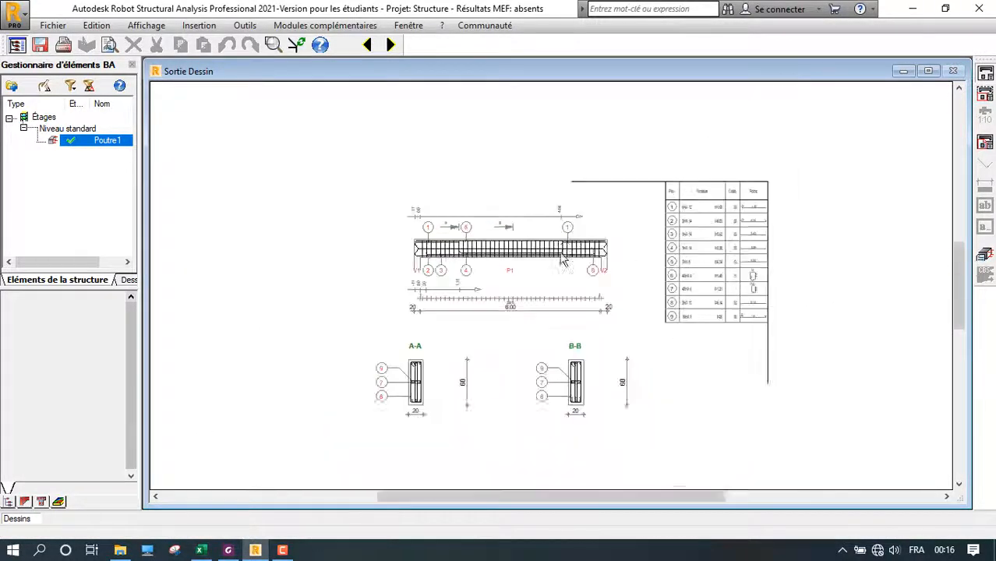
pyautogui.scroll(2, 484, 422)
pyautogui.scroll(-3, 470, 375)
pyautogui.scroll(3, 536, 351)
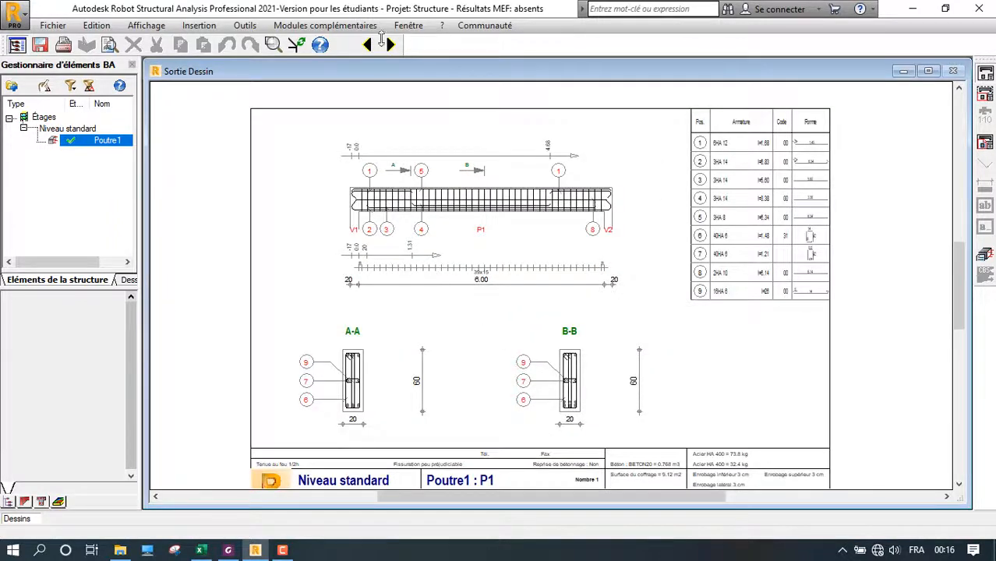
pyautogui.scroll(-1, 284, 154)
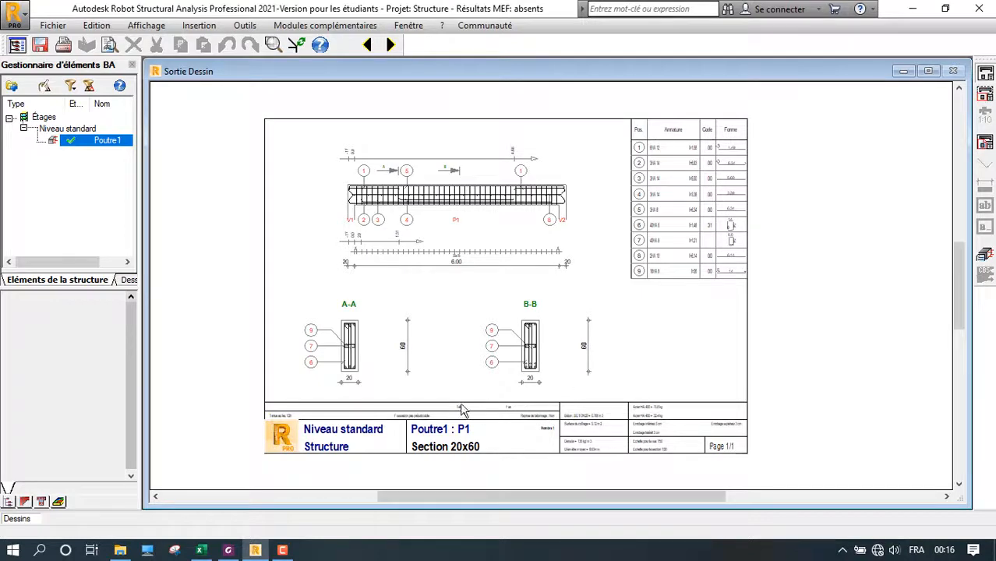
# Start saving the drawing in another format as a DXF file, in the desktop folder Formation Robot
pyautogui.click(51, 25)
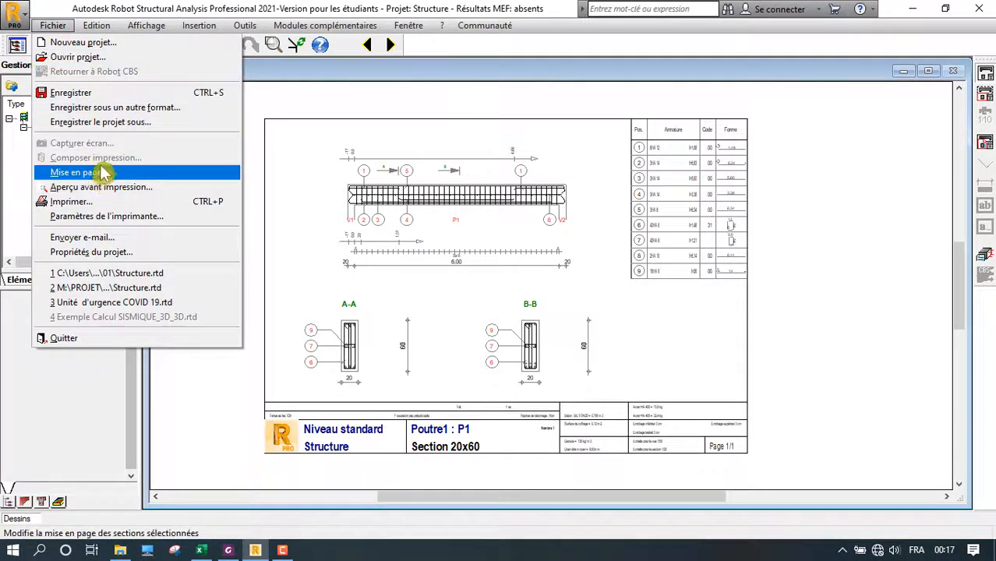
pyautogui.click(116, 108)
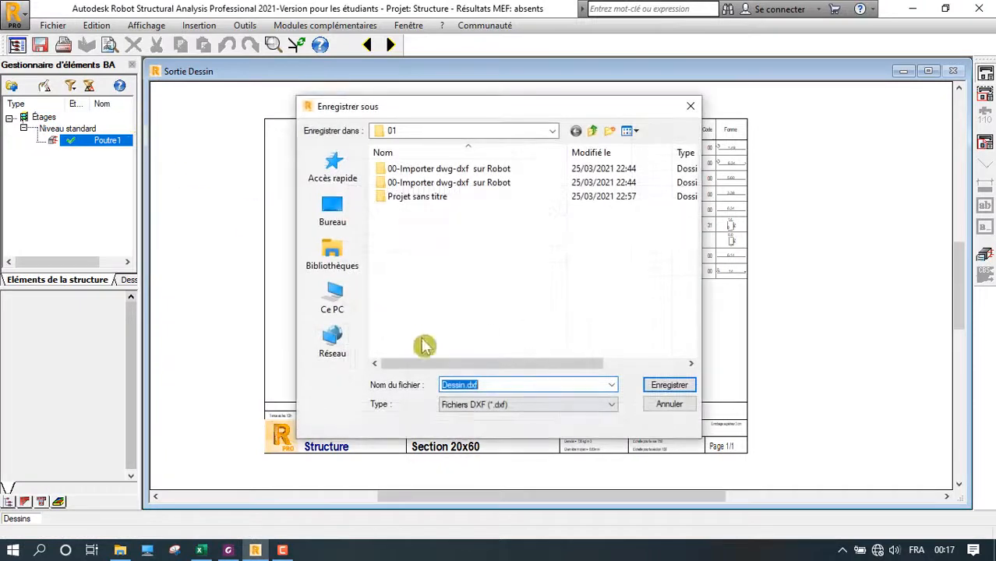
pyautogui.click(343, 234)
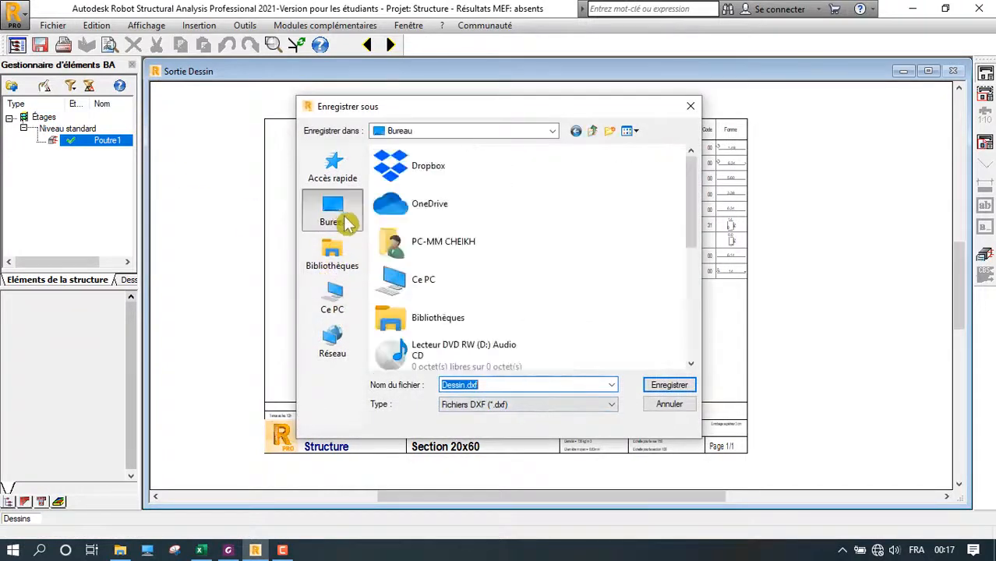
pyautogui.click(429, 259)
pyautogui.doubleClick(429, 260)
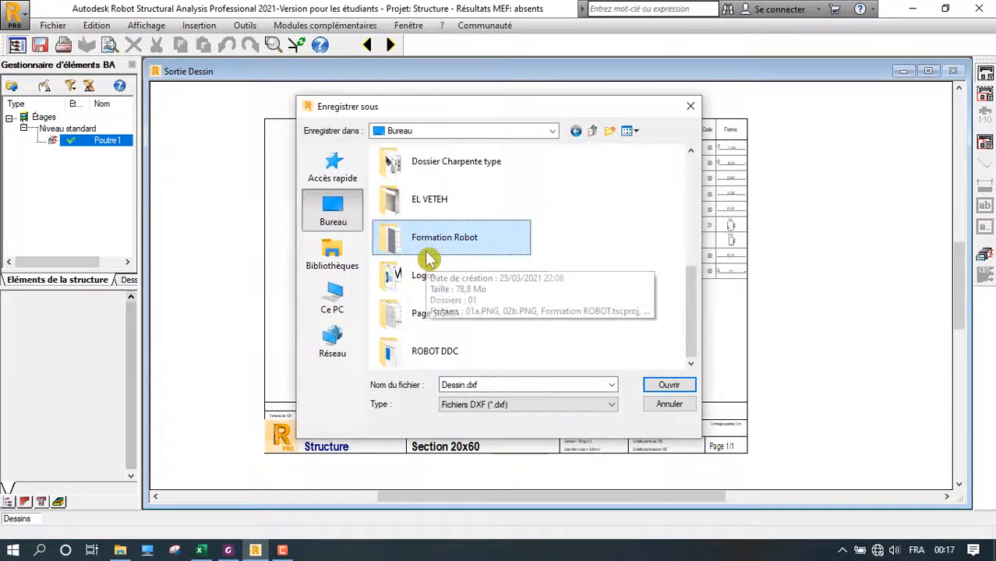
pyautogui.doubleClick(428, 259)
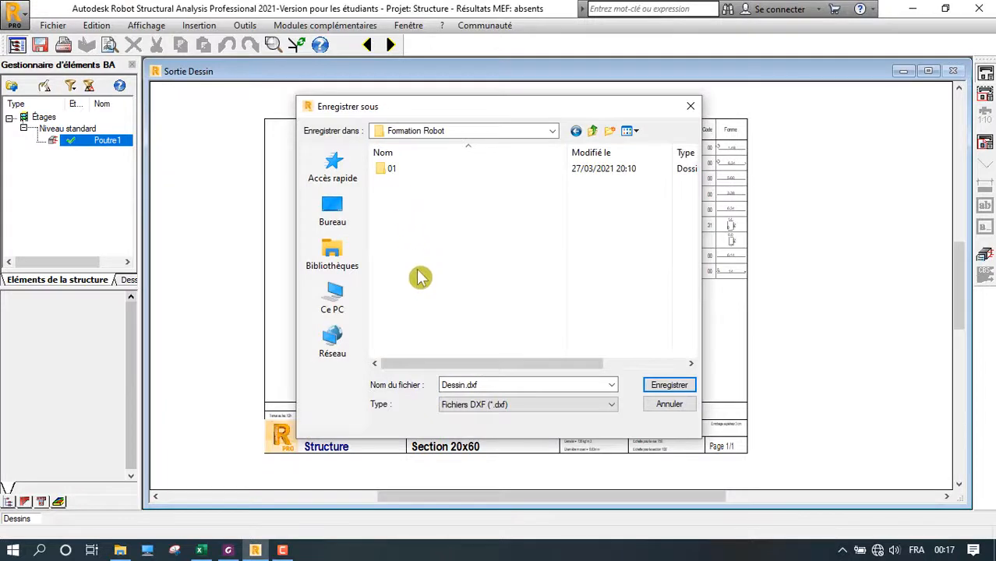
# Create a folder named 02 inside Formation Robot and save the DXF drawing in it as Poutre 20x60
pyautogui.click(610, 131)
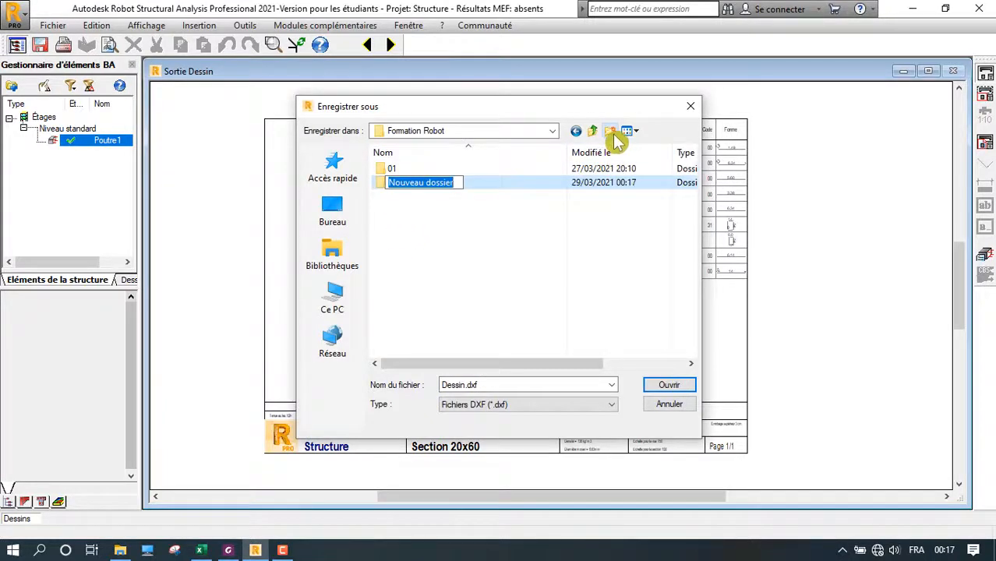
pyautogui.write('02')
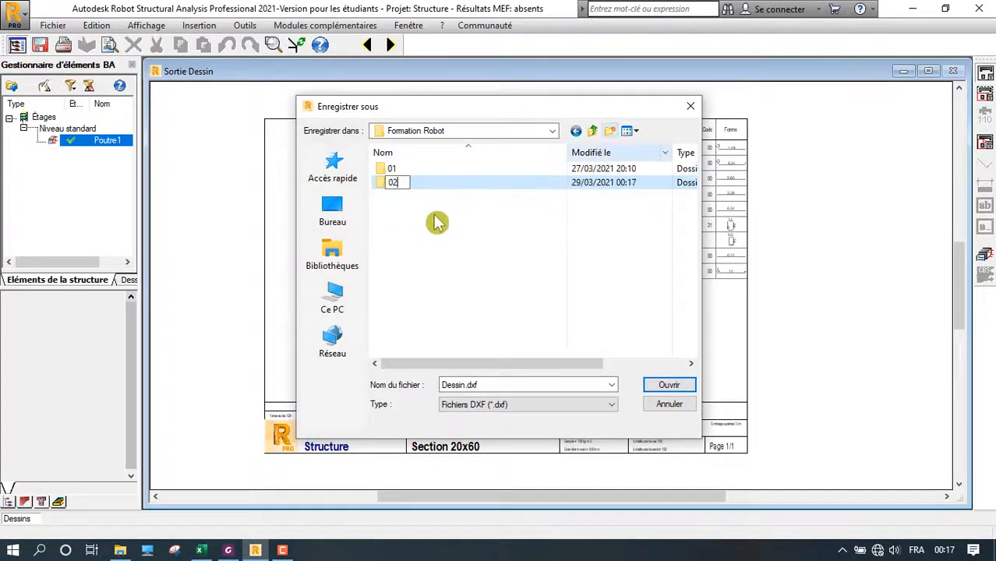
pyautogui.doubleClick(414, 183)
pyautogui.moveTo(494, 385); pyautogui.dragTo(446, 378)
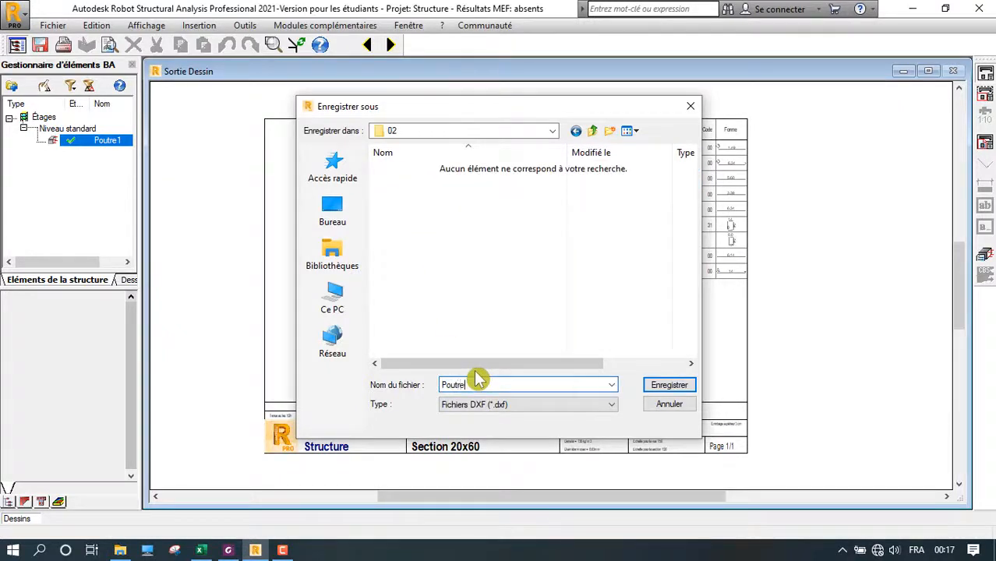
pyautogui.click(662, 393)
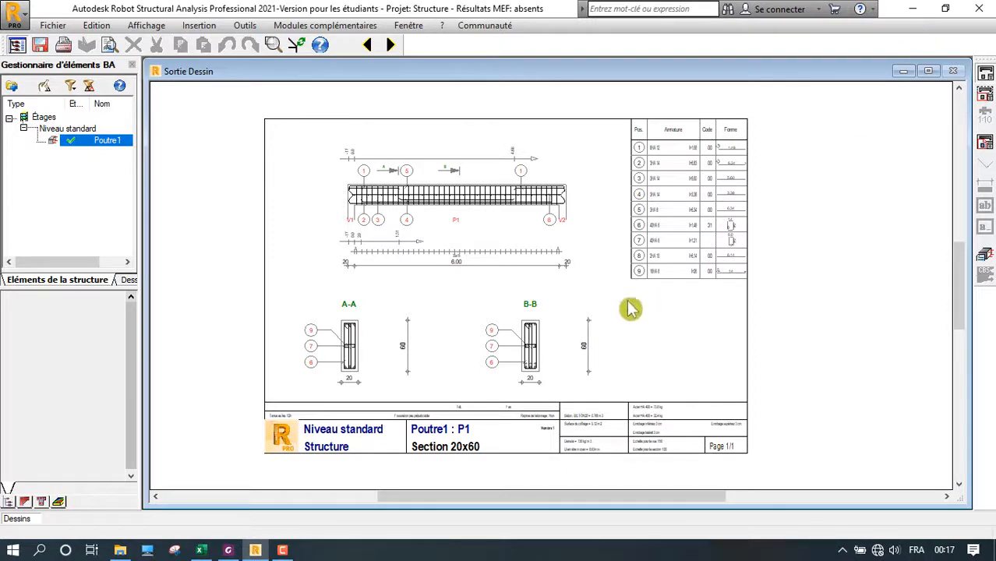
# Open Poutre 20x60.dxf from the desktop folder Formation Robot, subfolder 02, in AutoCAD and decline opening a read-only copy
pyautogui.hotkey('alt', 'Tab')
pyautogui.click(933, 11)
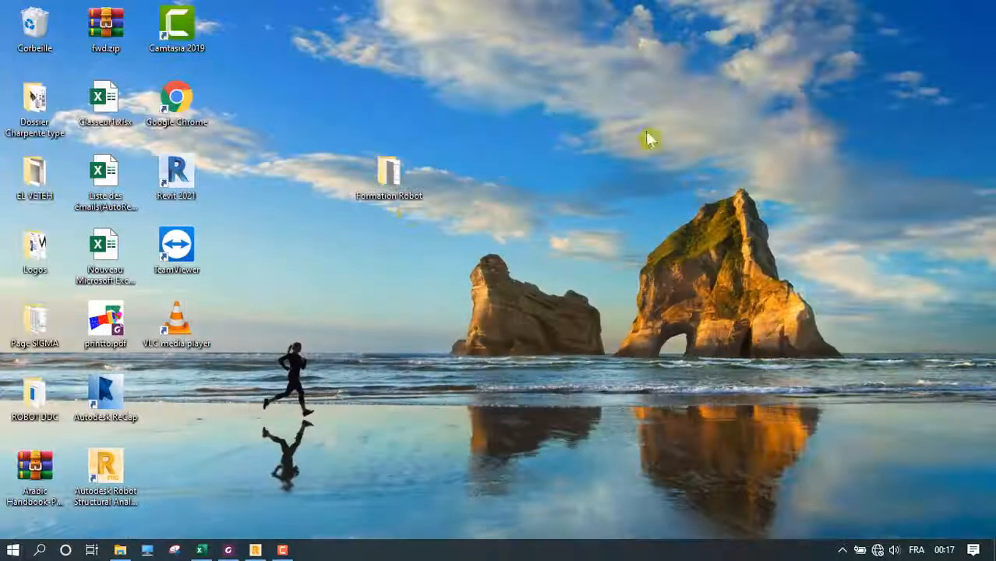
pyautogui.doubleClick(390, 175)
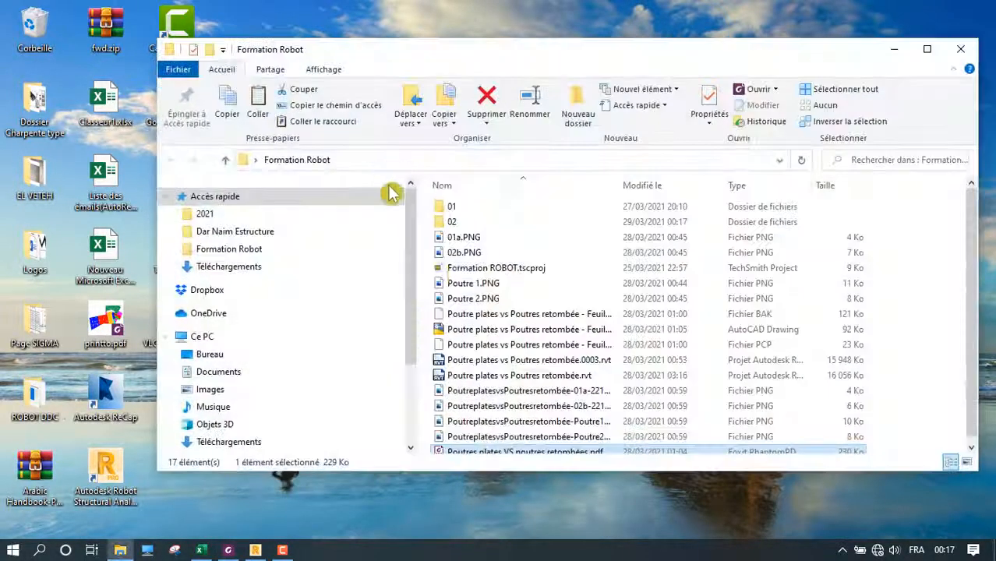
pyautogui.doubleClick(460, 224)
pyautogui.click(459, 212)
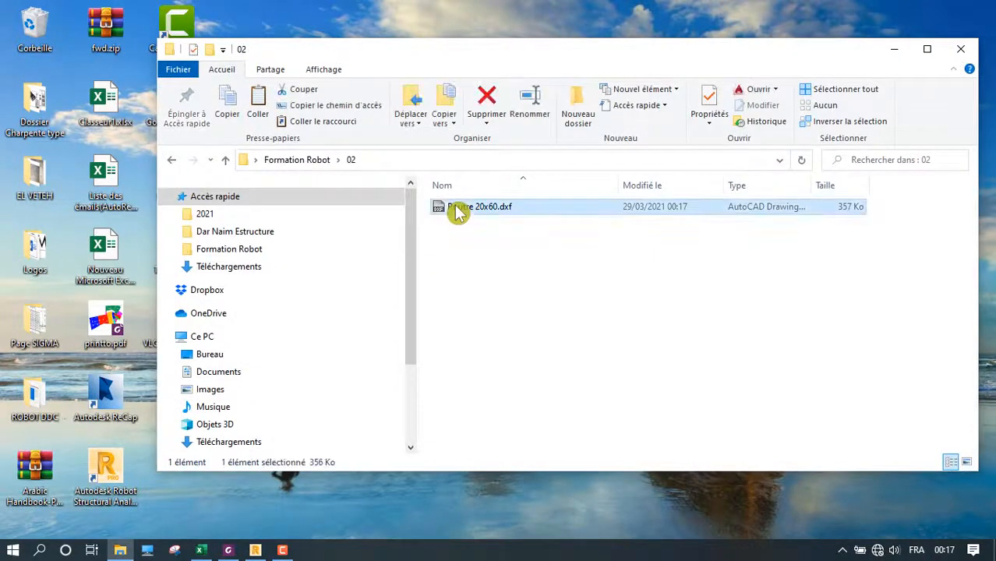
pyautogui.doubleClick(458, 212)
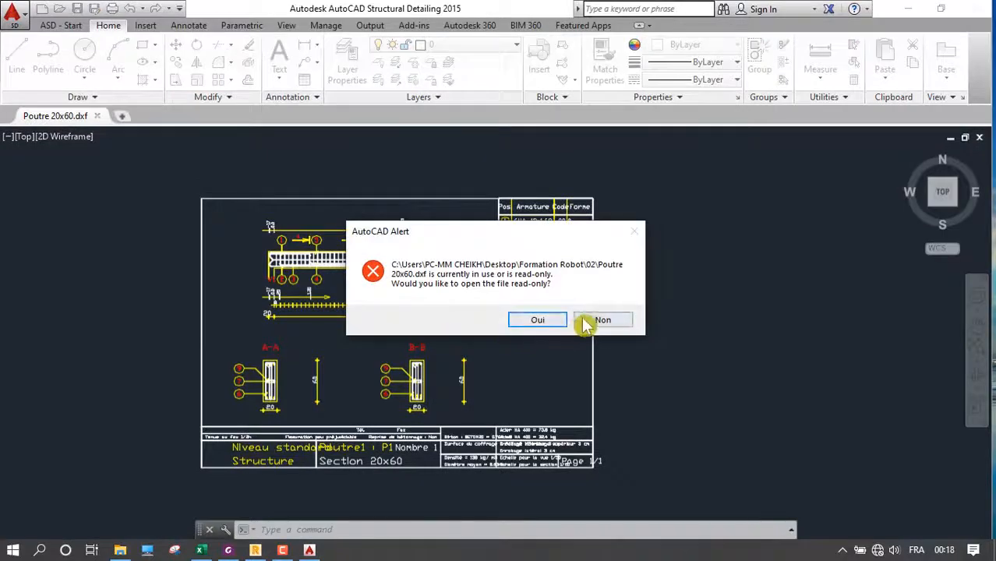
pyautogui.click(593, 319)
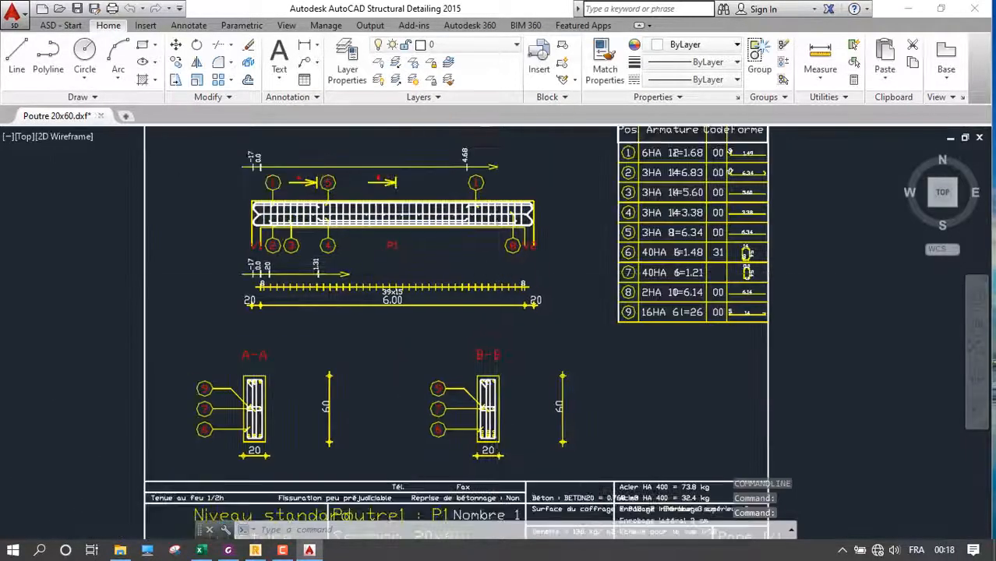
# Examine the exported beam drawing, in particular the bar table's text and shapes
pyautogui.scroll(-3, 446, 300)
pyautogui.moveTo(355, 400); pyautogui.dragTo(336, 375, button='middle')
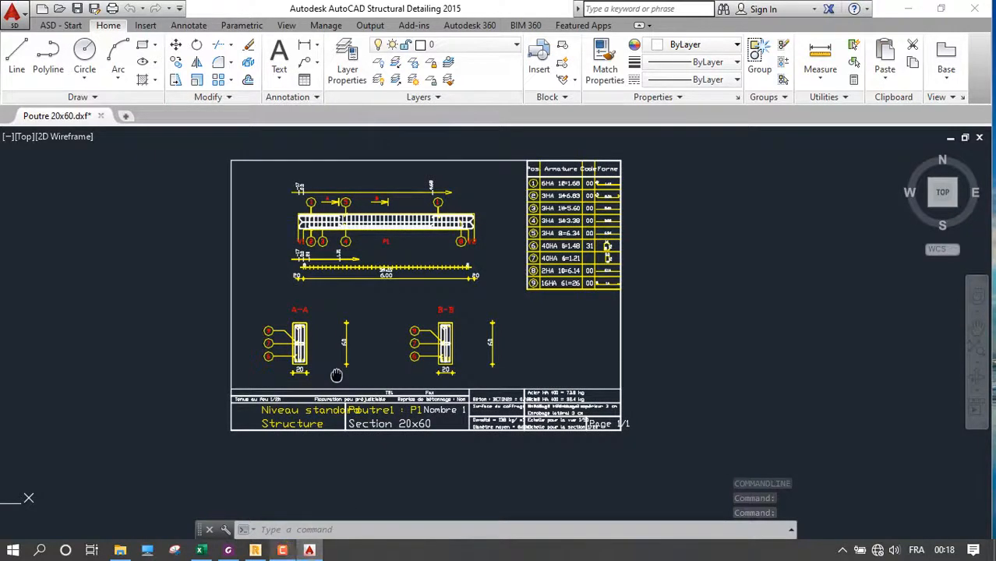
pyautogui.moveTo(336, 376); pyautogui.dragTo(365, 387, button='middle')
pyautogui.scroll(2, 421, 217)
pyautogui.moveTo(694, 229); pyautogui.dragTo(546, 266, button='middle')
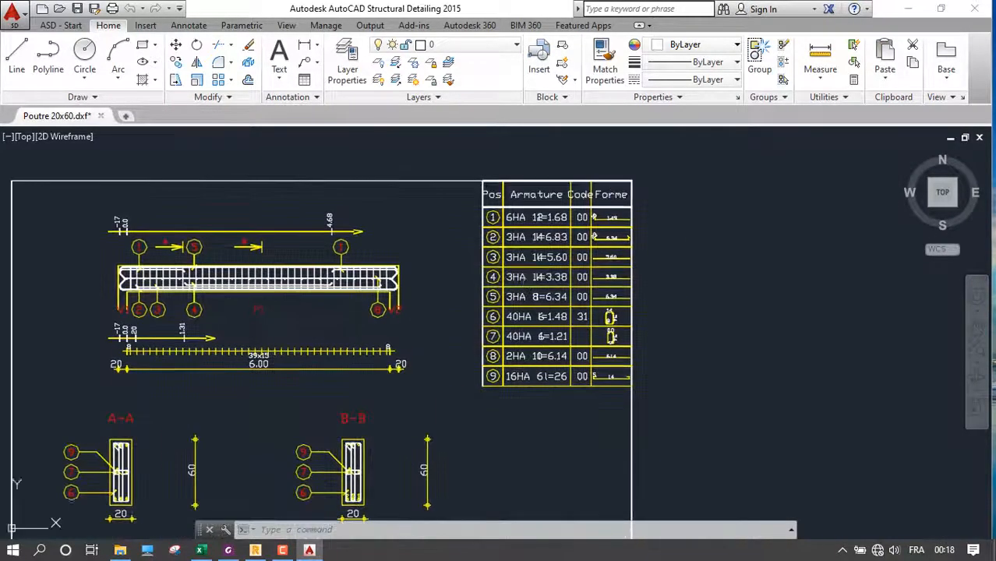
pyautogui.scroll(3, 543, 251)
pyautogui.moveTo(476, 165); pyautogui.dragTo(460, 301, button='middle')
pyautogui.scroll(-2, 451, 301)
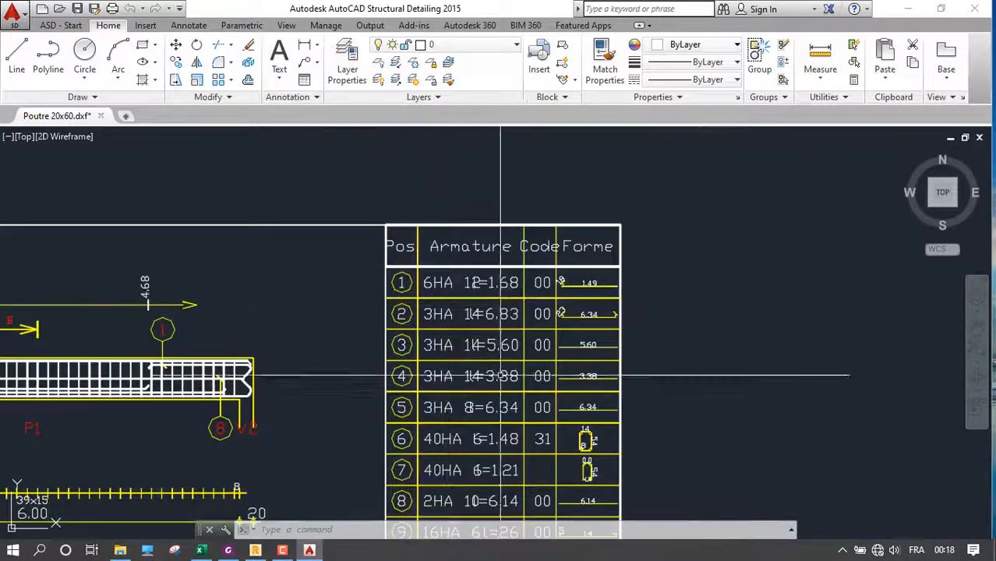
pyautogui.moveTo(500, 384)
pyautogui.mouseDown(button='middle')
pyautogui.moveTo(529, 275)
pyautogui.moveTo(549, 266)
pyautogui.mouseUp(button='middle')
pyautogui.moveTo(588, 366); pyautogui.dragTo(624, 310, button='middle')
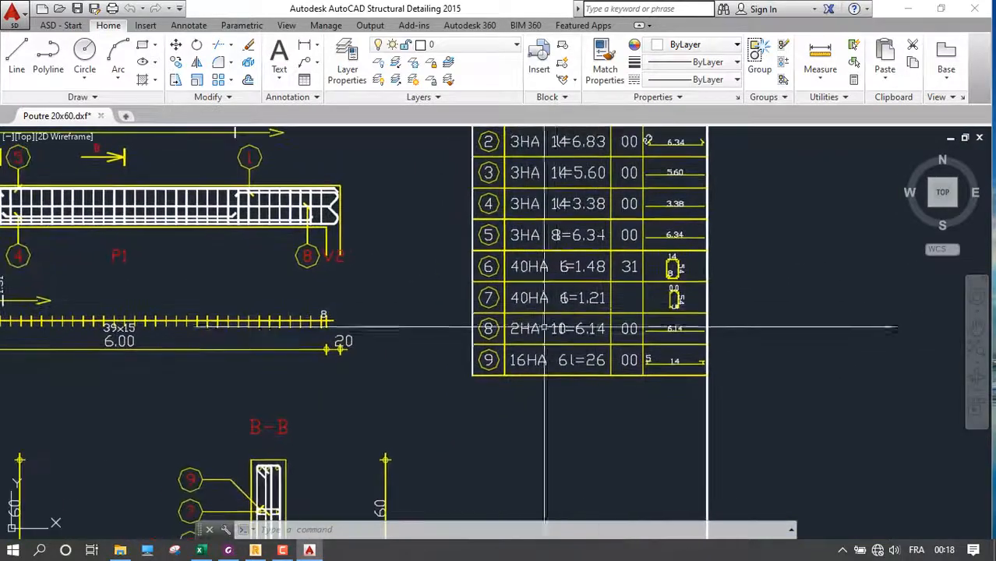
pyautogui.moveTo(564, 357); pyautogui.dragTo(683, 250, button='middle')
pyautogui.scroll(-2, 676, 261)
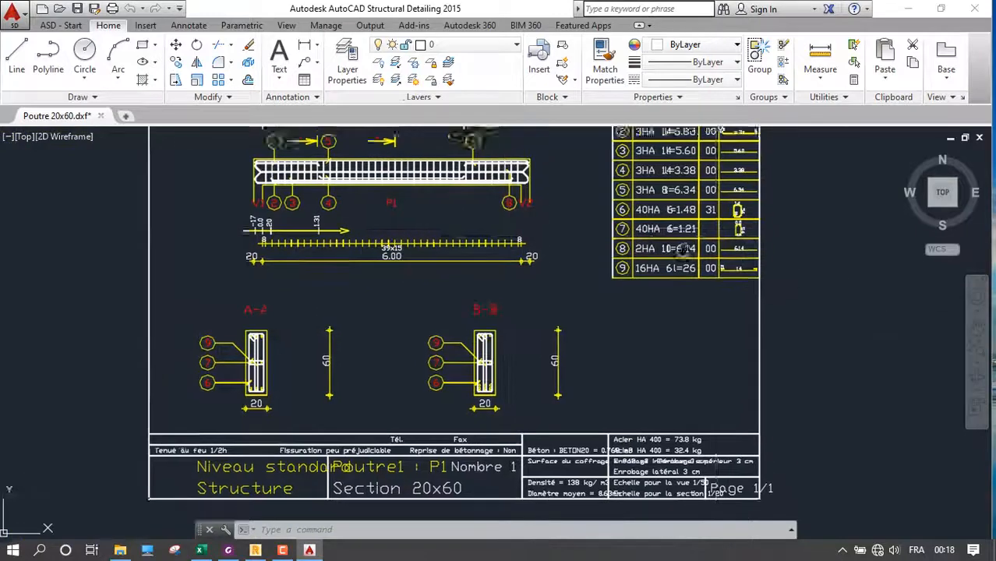
pyautogui.scroll(4, 719, 186)
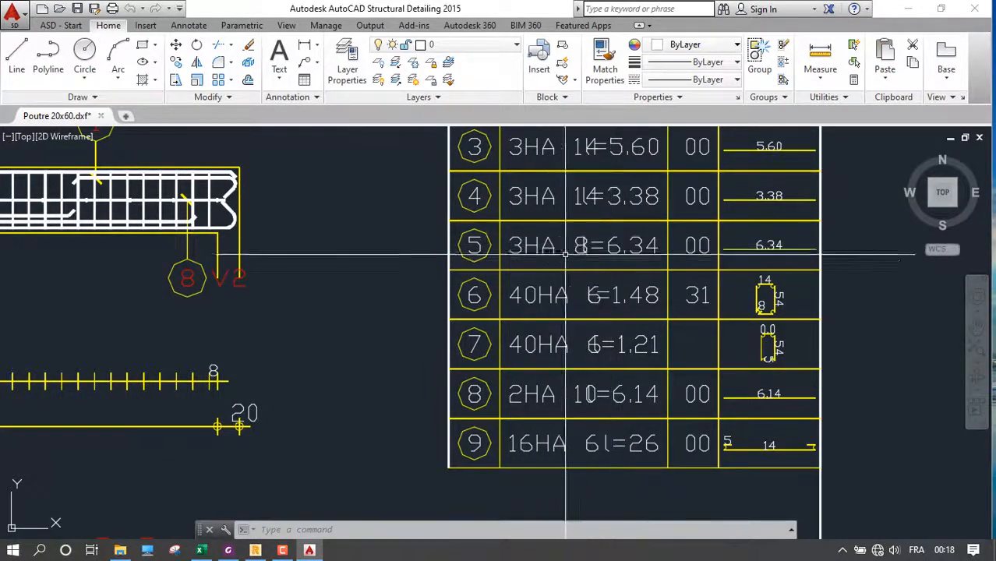
pyautogui.moveTo(553, 251); pyautogui.dragTo(501, 277, button='middle')
pyautogui.scroll(-5, 501, 276)
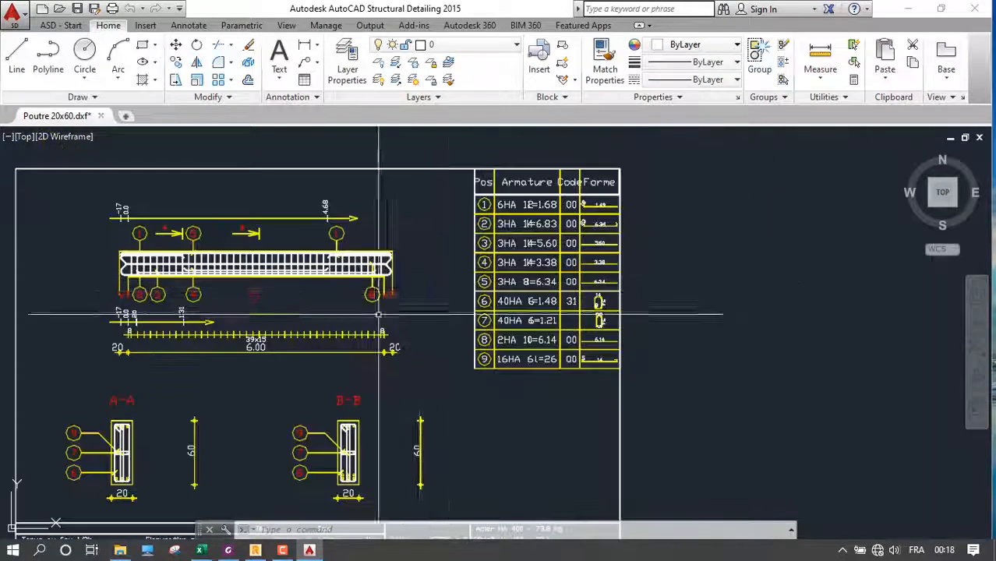
# Inspect the title block text and sections A-A and B-B of the beam drawing
pyautogui.moveTo(219, 353); pyautogui.dragTo(375, 283, button='middle')
pyautogui.moveTo(441, 387); pyautogui.dragTo(507, 247, button='middle')
pyautogui.scroll(2, 495, 371)
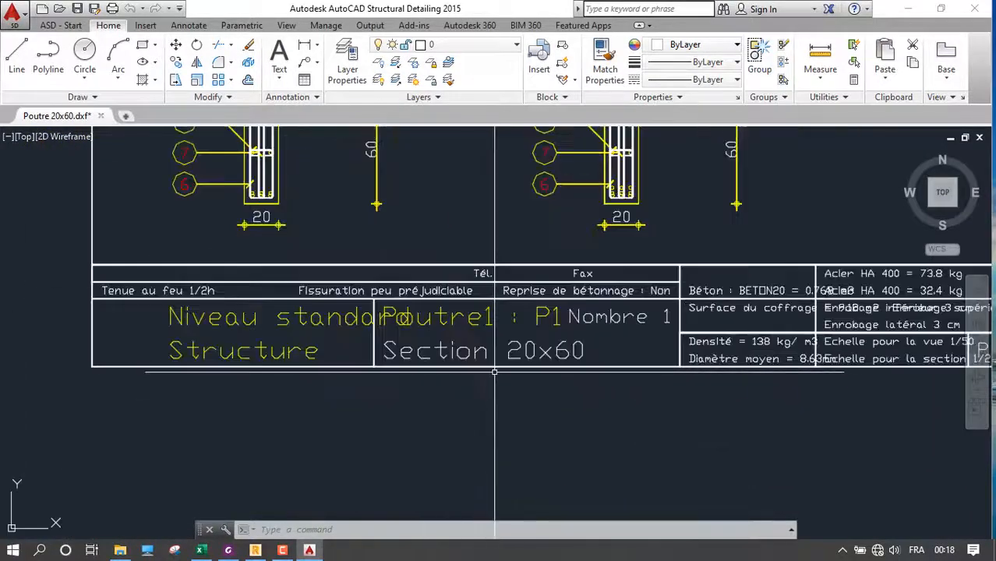
pyautogui.scroll(-4, 454, 361)
pyautogui.scroll(4, 400, 359)
pyautogui.scroll(-4, 446, 378)
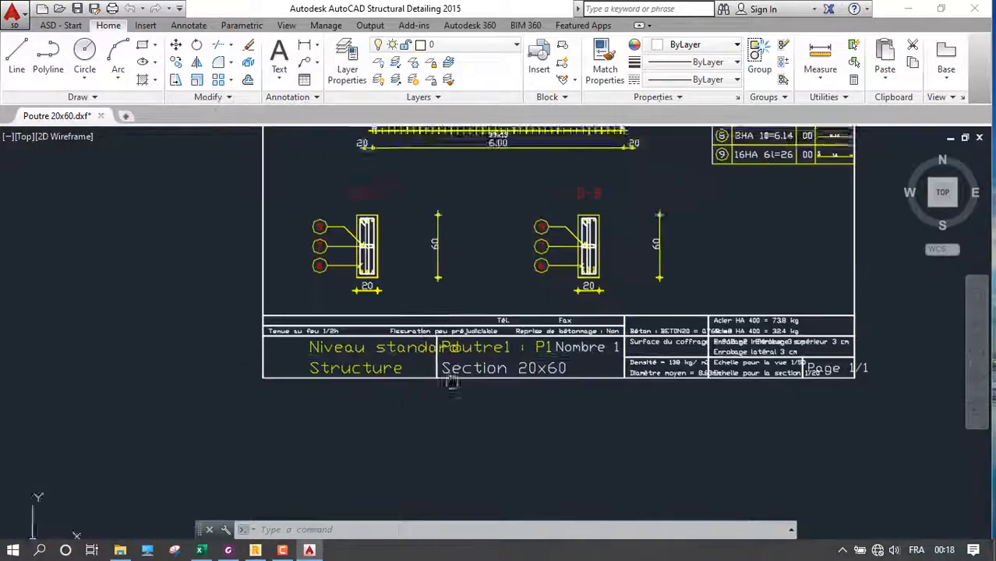
pyautogui.scroll(1, 276, 248)
pyautogui.scroll(2, 391, 331)
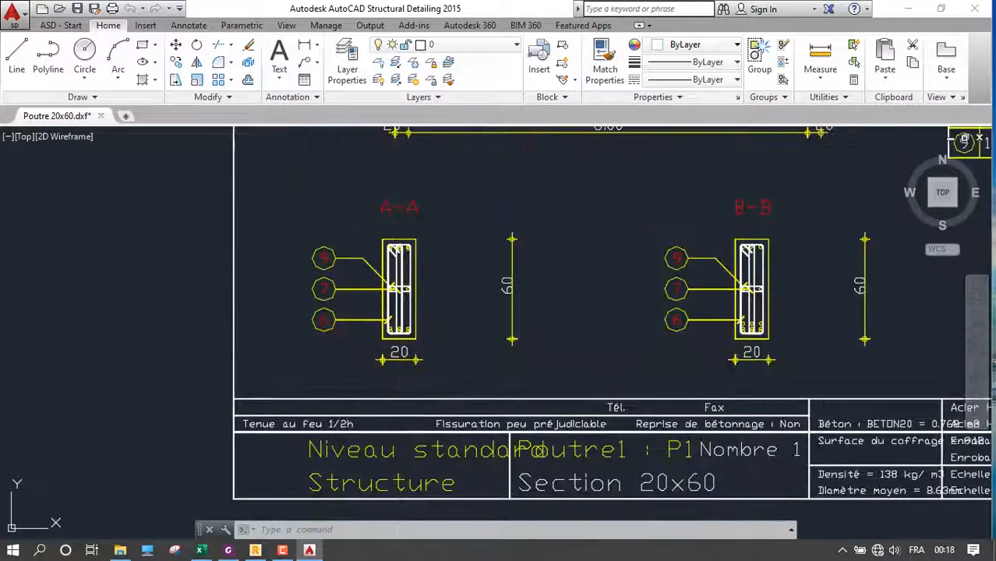
# Set the Standard text style's font to Times New Roman and make the style annotative
pyautogui.click(187, 26)
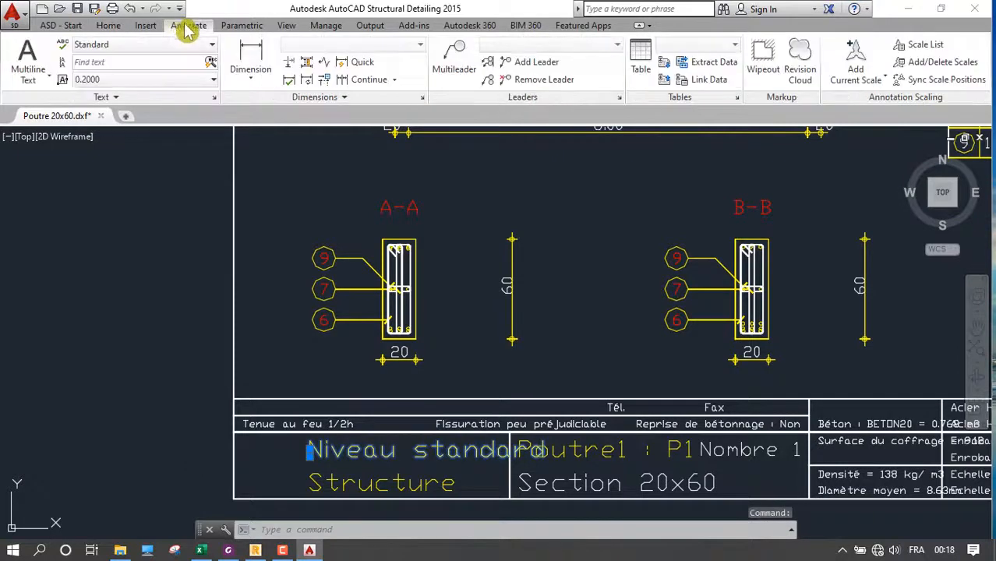
pyautogui.click(215, 99)
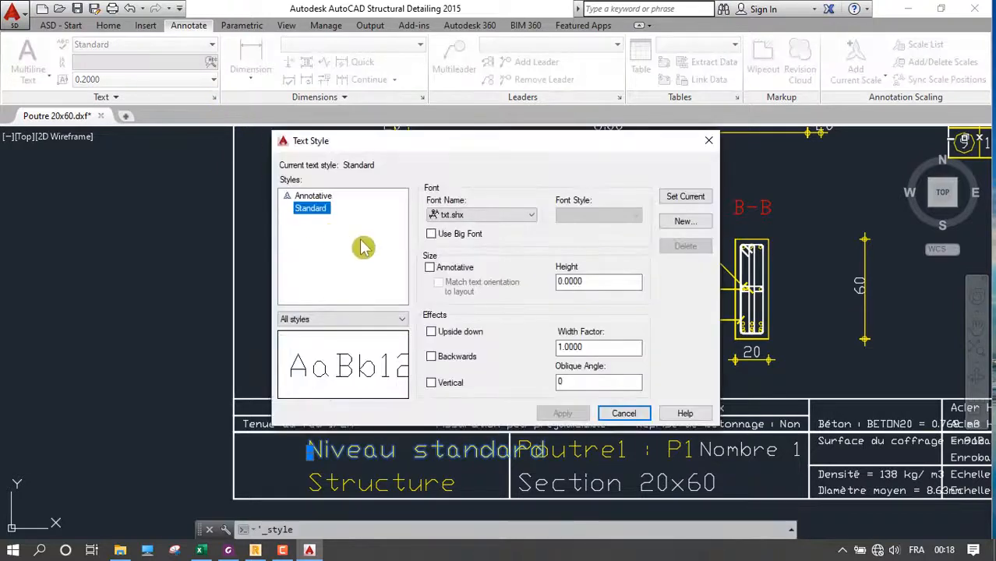
pyautogui.click(468, 215)
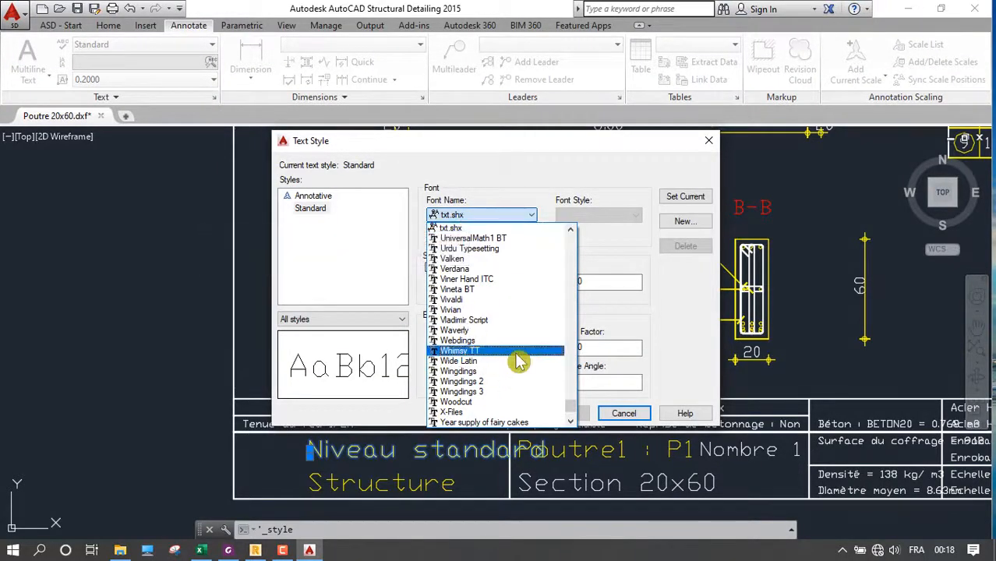
pyautogui.scroll(3, 516, 362)
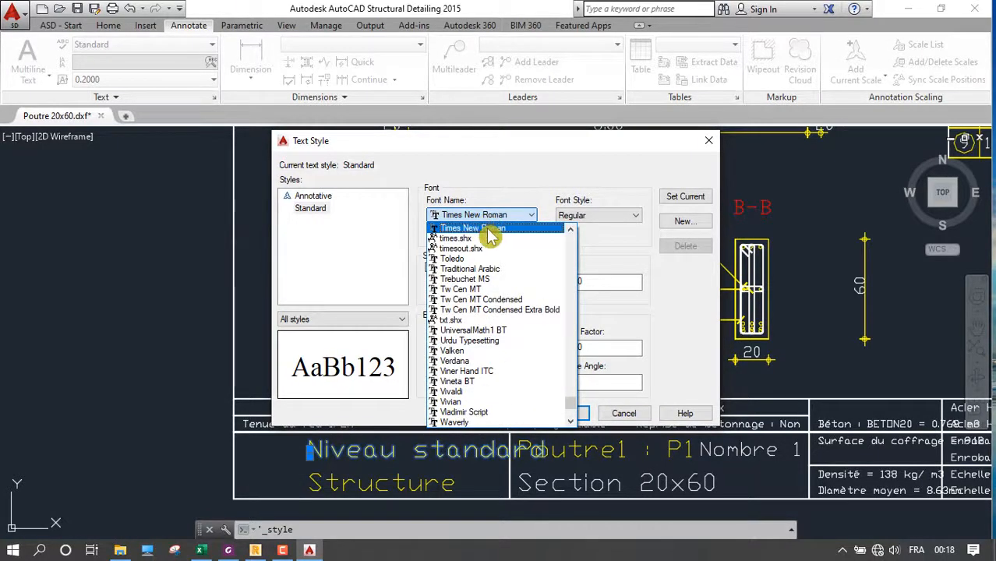
pyautogui.click(485, 229)
pyautogui.click(430, 268)
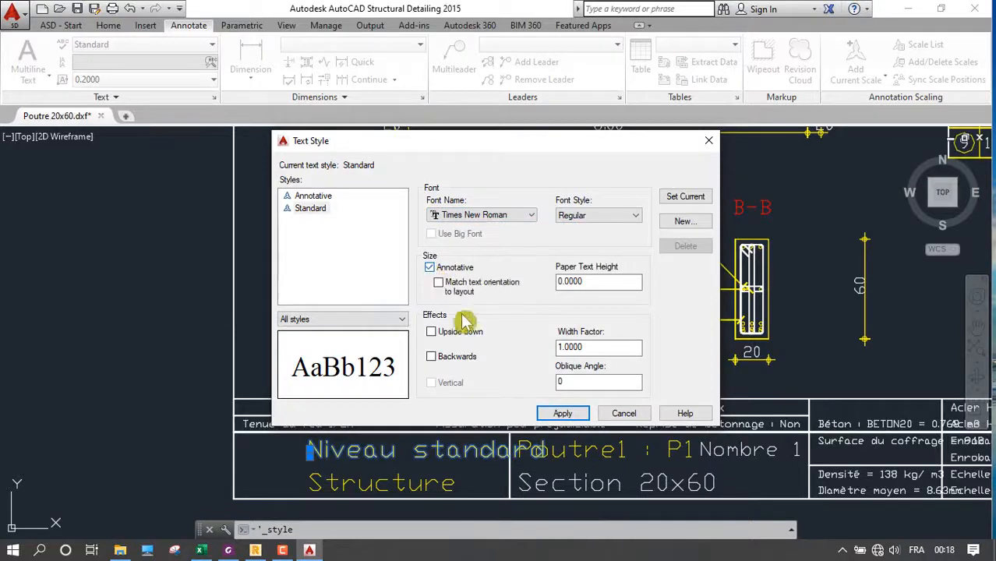
pyautogui.click(564, 416)
pyautogui.click(627, 414)
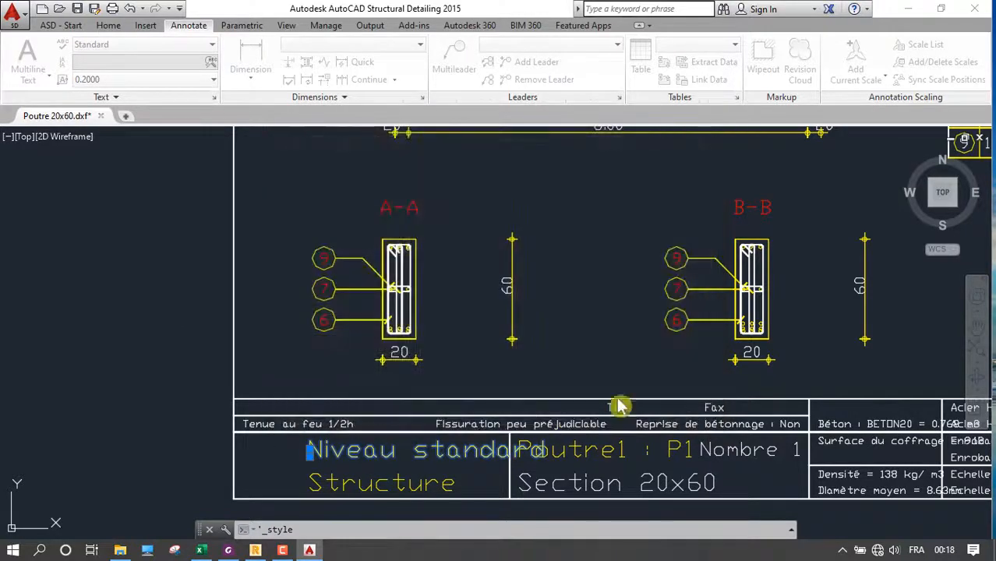
pyautogui.write('re')
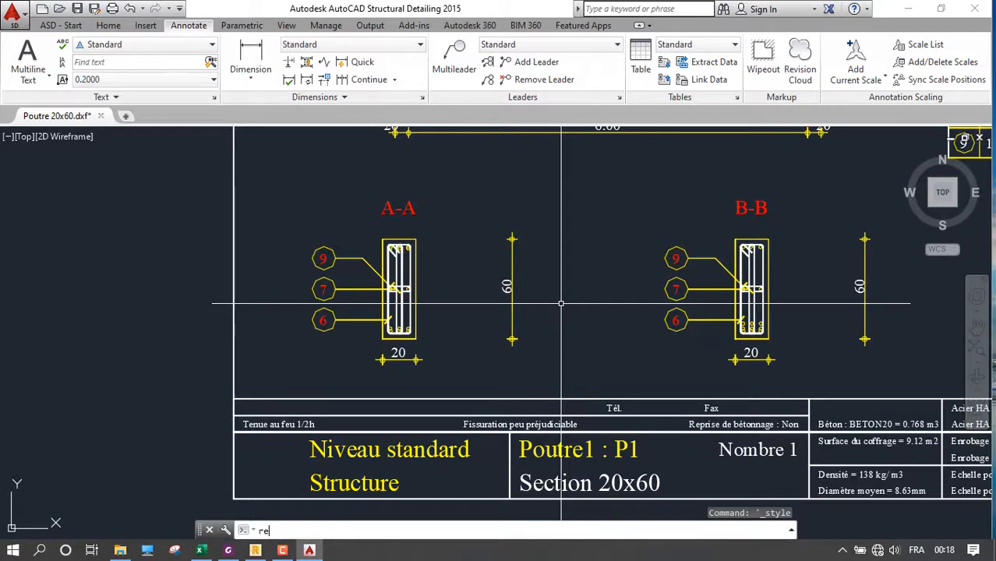
# Check the restyled text in the title block and the bar table
pyautogui.scroll(-8, 561, 304)
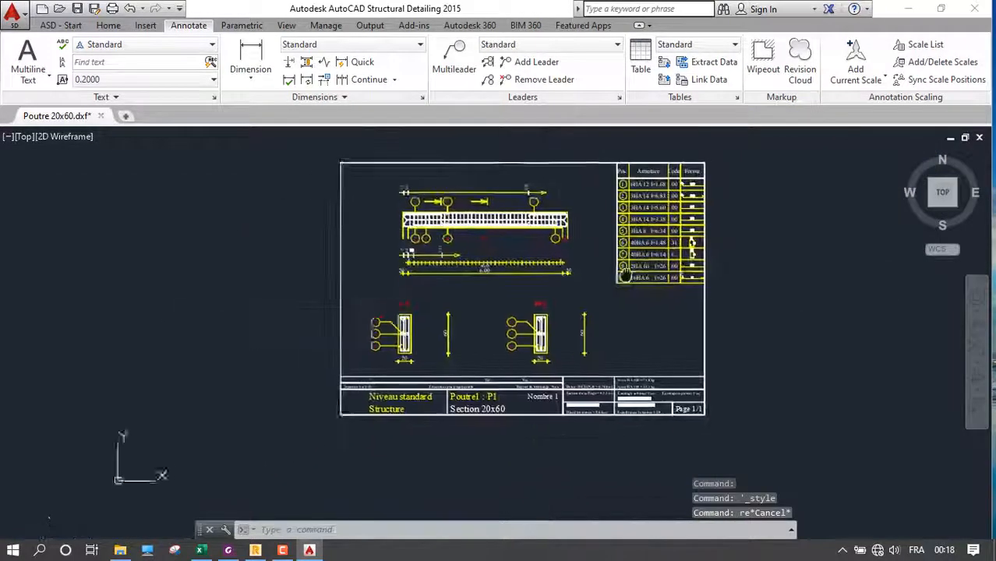
pyautogui.scroll(5, 625, 275)
pyautogui.scroll(-3, 706, 326)
pyautogui.scroll(3, 706, 326)
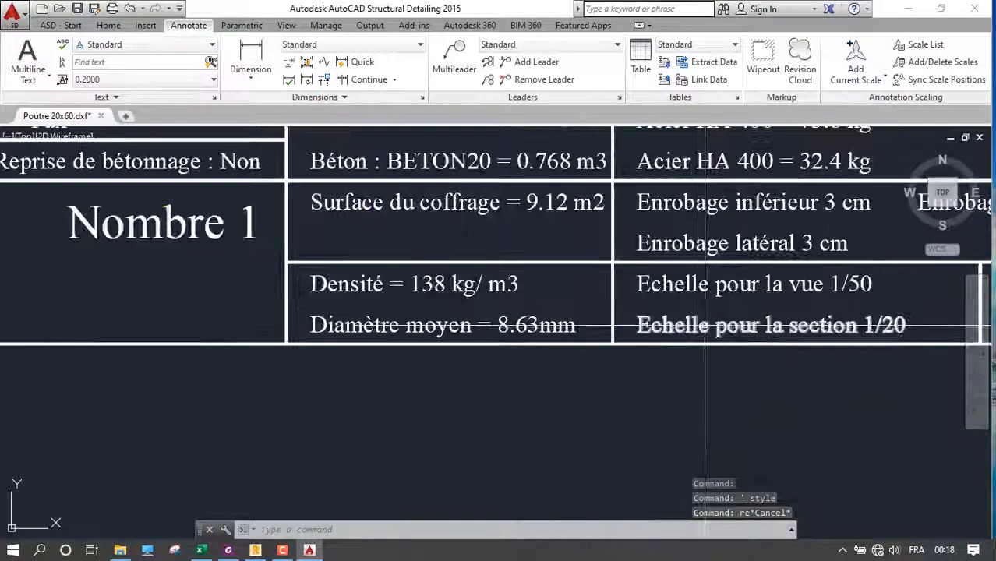
pyautogui.scroll(-7, 594, 356)
pyautogui.moveTo(531, 331); pyautogui.dragTo(431, 433, button='middle')
pyautogui.scroll(2, 490, 282)
pyautogui.moveTo(431, 315); pyautogui.dragTo(512, 315, button='middle')
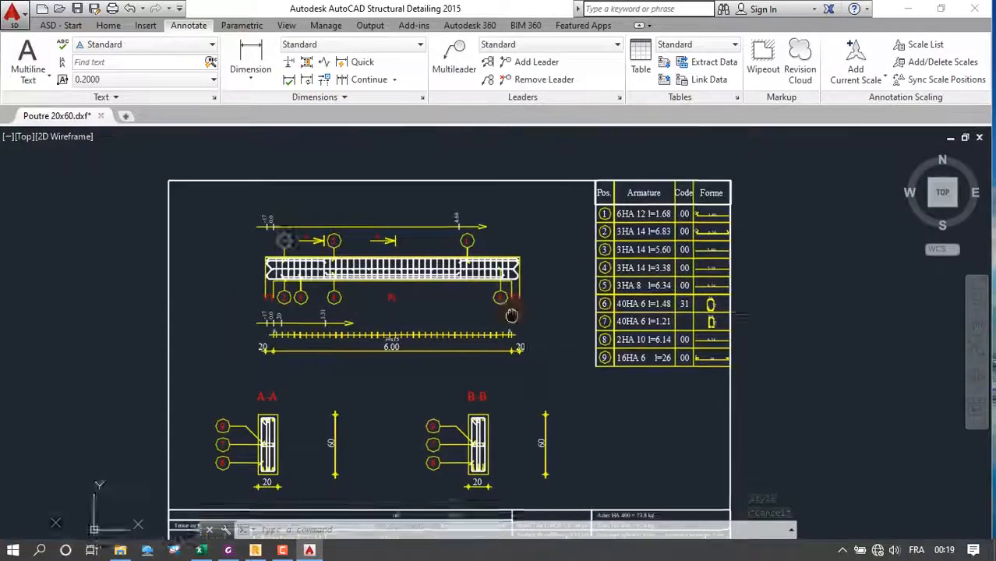
pyautogui.scroll(2, 511, 315)
pyautogui.scroll(-5, 293, 286)
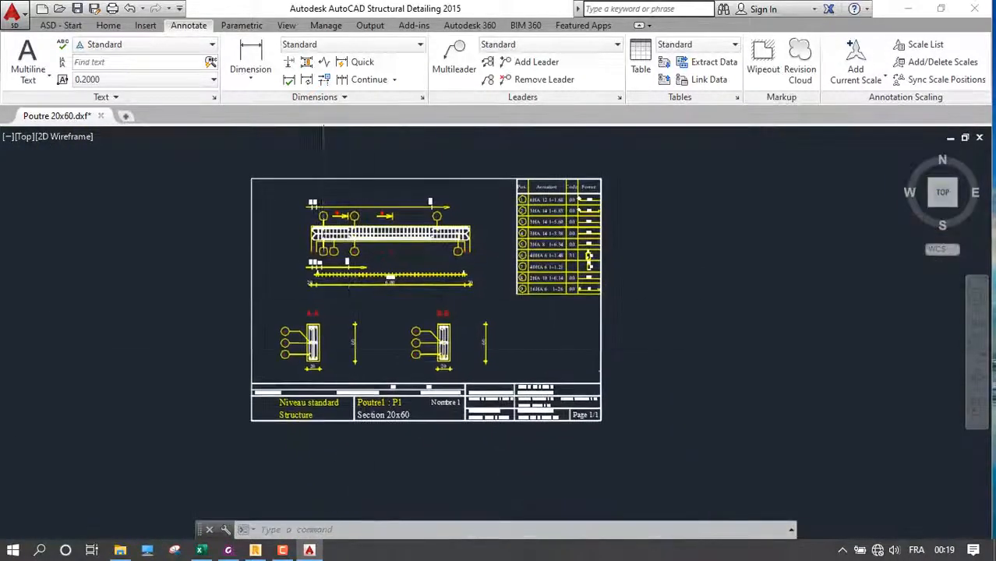
# Review the beam elevation, its stirrup spacing and dimension lines, and sections A-A and B-B with the new font
pyautogui.scroll(4, 336, 361)
pyautogui.scroll(1, 336, 360)
pyautogui.scroll(-1, 335, 360)
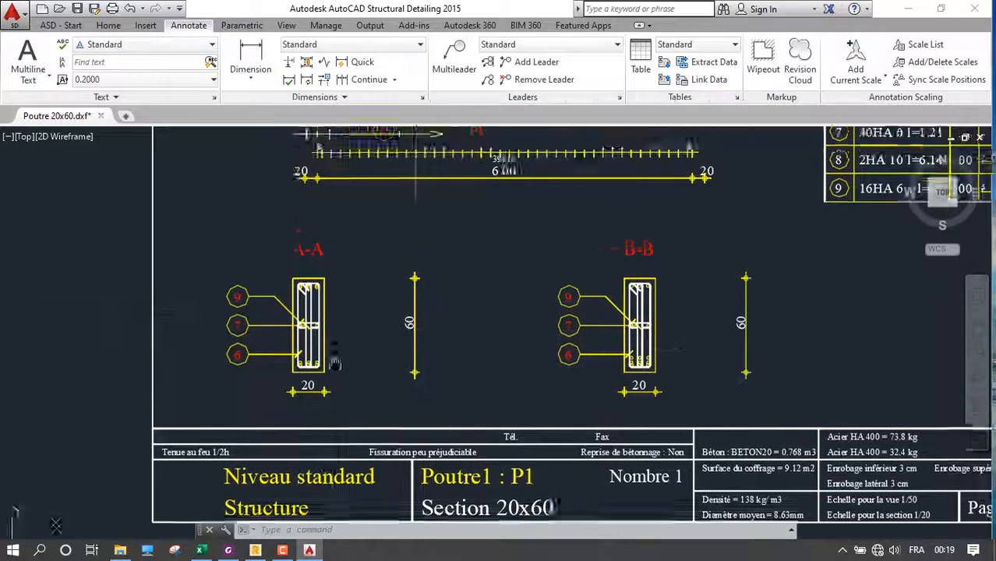
pyautogui.moveTo(333, 362); pyautogui.dragTo(307, 396, button='middle')
pyautogui.scroll(-4, 306, 396)
pyautogui.scroll(5, 453, 355)
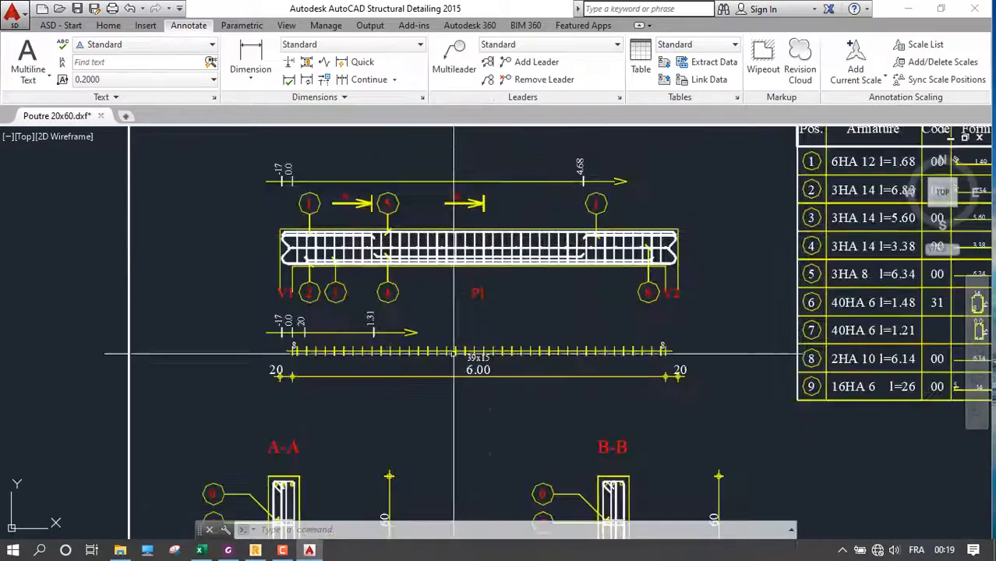
pyautogui.scroll(-4, 493, 282)
pyautogui.scroll(4, 318, 464)
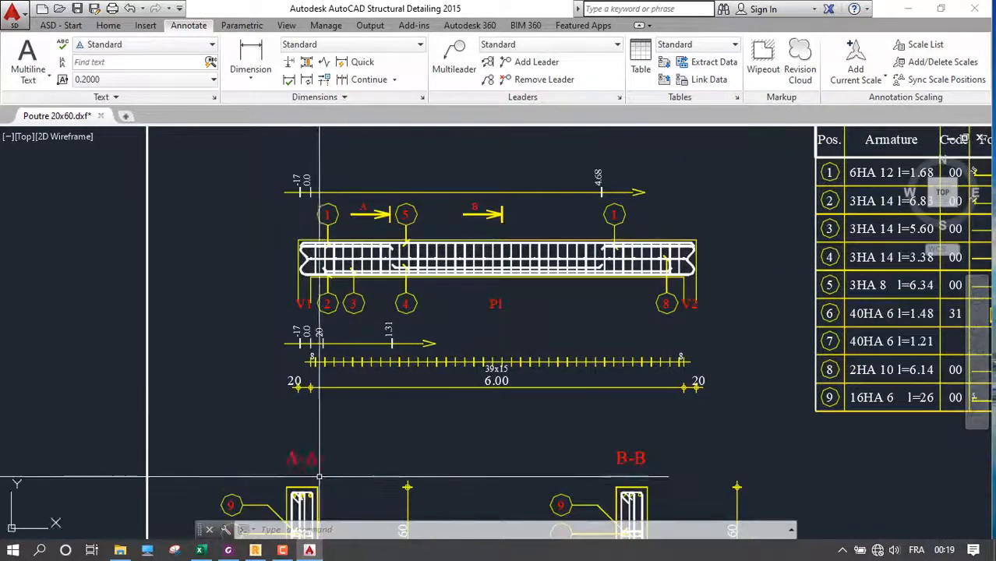
pyautogui.scroll(2, 544, 335)
pyautogui.moveTo(484, 304); pyautogui.dragTo(487, 185, button='middle')
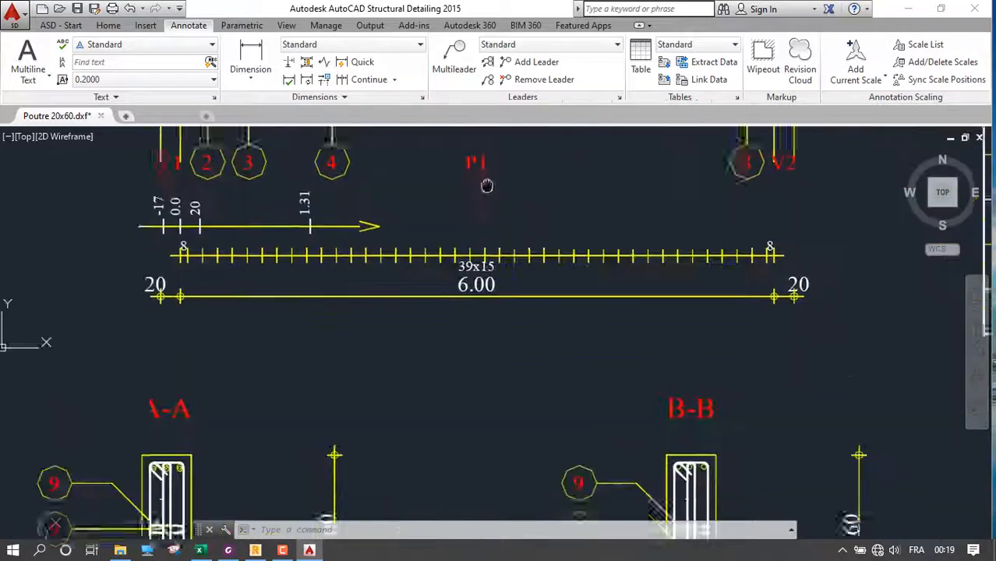
pyautogui.scroll(-2, 495, 258)
pyautogui.moveTo(451, 305); pyautogui.dragTo(448, 305, button='middle')
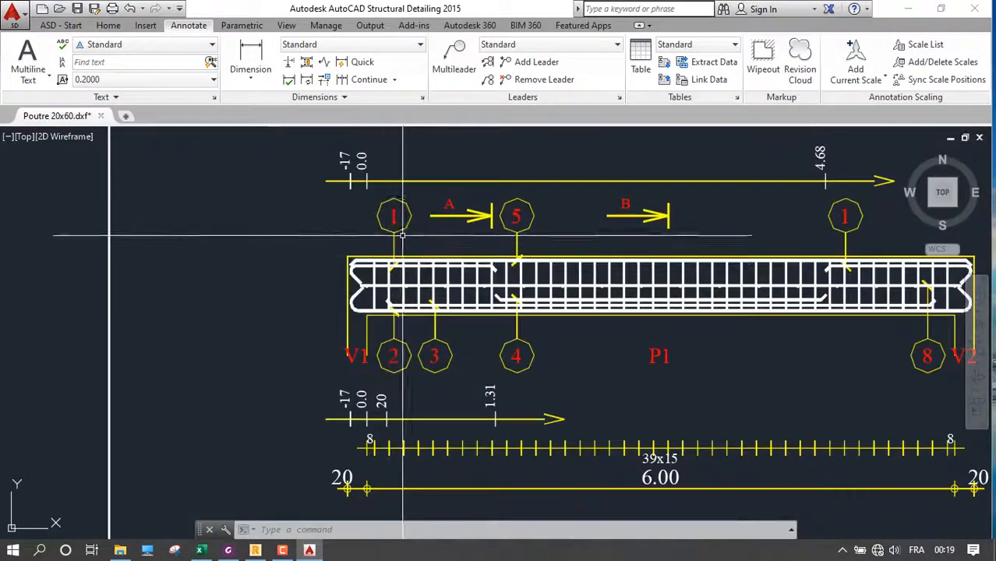
# Look over the whole sheet, the bar table and the dimension lines between the beam elevation and the sections
pyautogui.moveTo(488, 433); pyautogui.dragTo(494, 411, button='middle')
pyautogui.scroll(-2, 471, 286)
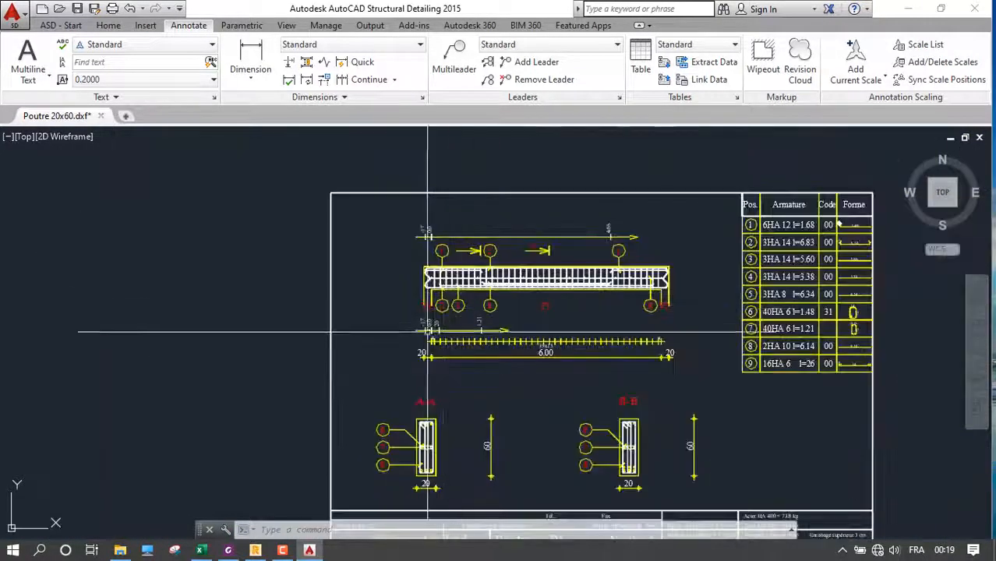
pyautogui.moveTo(415, 421); pyautogui.dragTo(375, 303, button='middle')
pyautogui.moveTo(702, 271); pyautogui.dragTo(540, 353, button='middle')
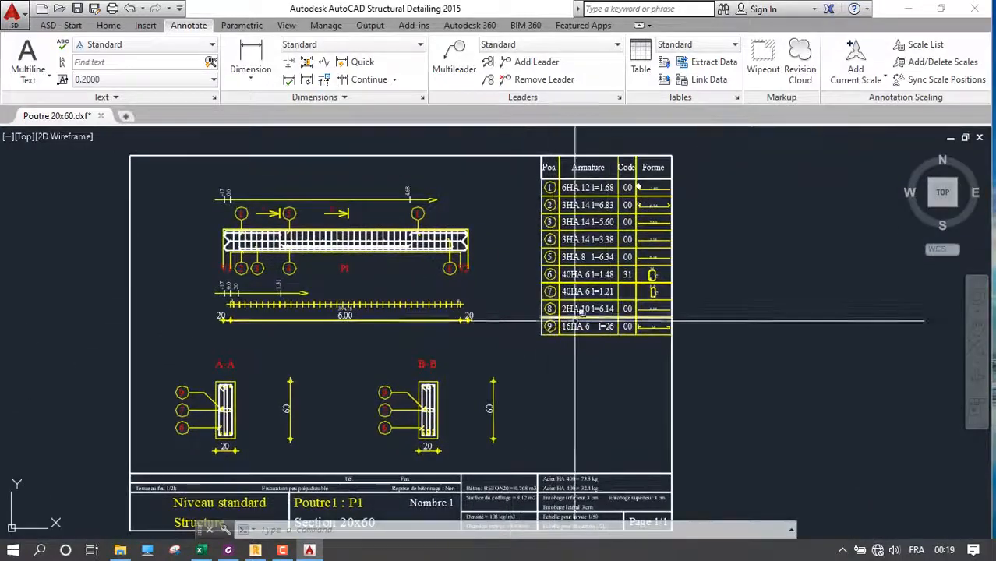
pyautogui.scroll(4, 347, 337)
pyautogui.moveTo(344, 339); pyautogui.dragTo(529, 341, button='middle')
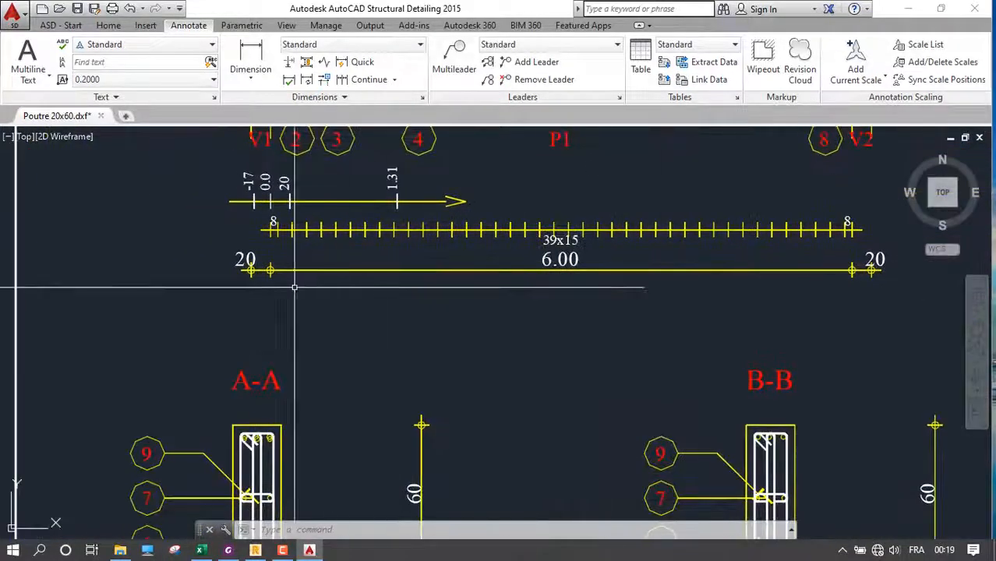
pyautogui.moveTo(238, 254); pyautogui.dragTo(211, 333, button='middle')
pyautogui.scroll(-4, 690, 315)
pyautogui.moveTo(643, 345); pyautogui.dragTo(331, 187, button='middle')
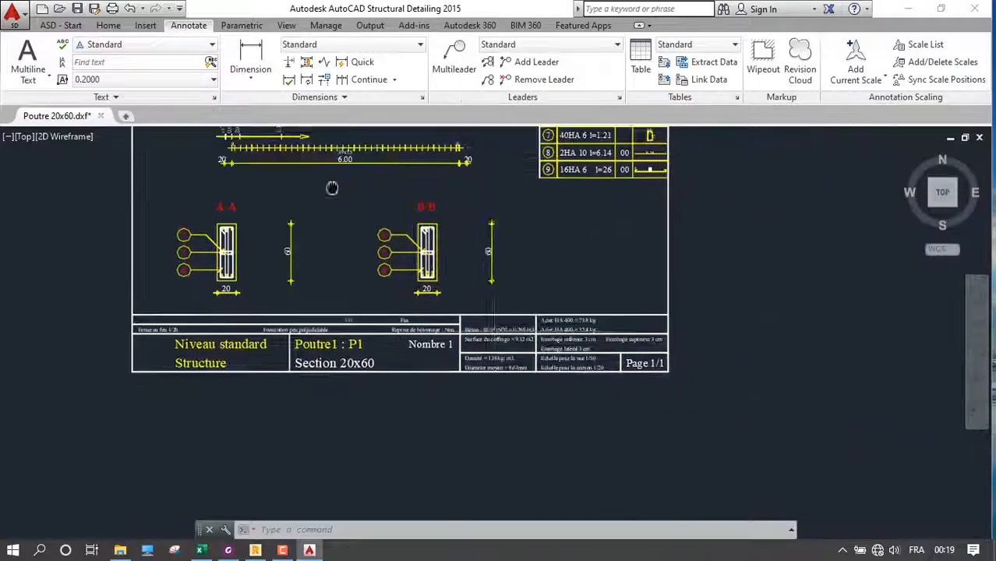
# Examine the steel weights, concrete volume and formwork area listed in the title block
pyautogui.scroll(4, 505, 341)
pyautogui.moveTo(521, 375); pyautogui.dragTo(378, 316, button='middle')
pyautogui.scroll(2, 509, 256)
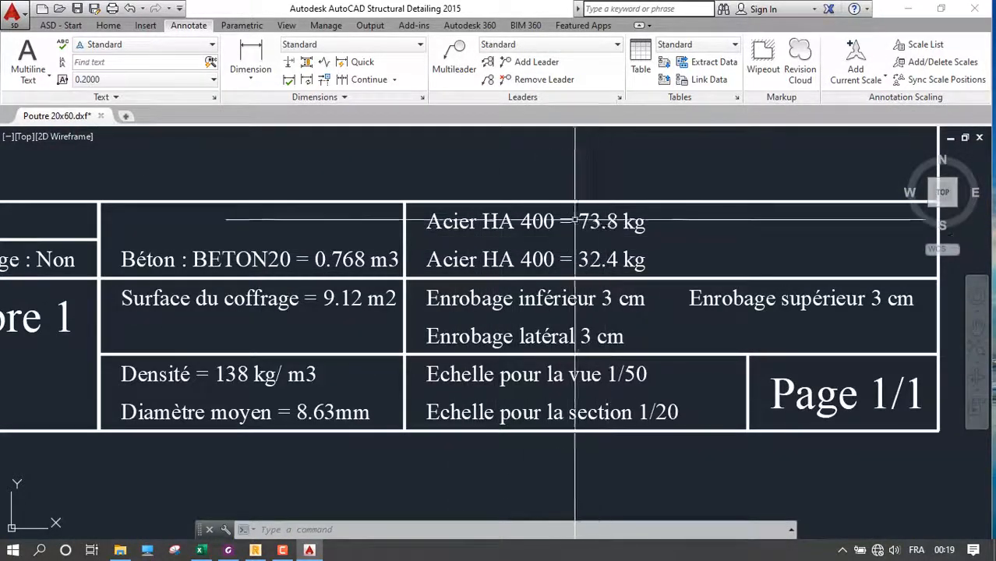
pyautogui.scroll(-2, 514, 265)
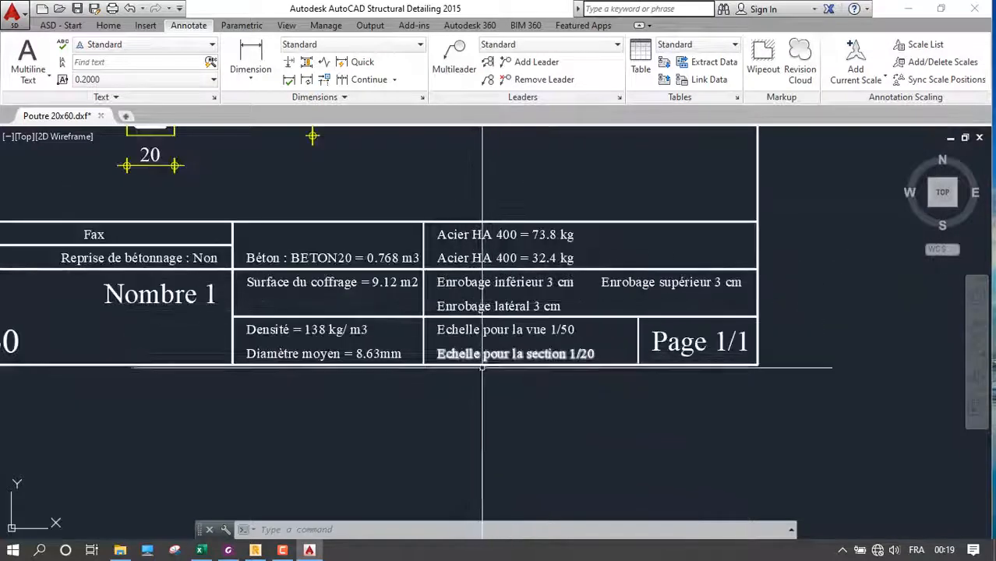
pyautogui.moveTo(426, 399); pyautogui.dragTo(440, 371, button='middle')
pyautogui.scroll(2, 534, 216)
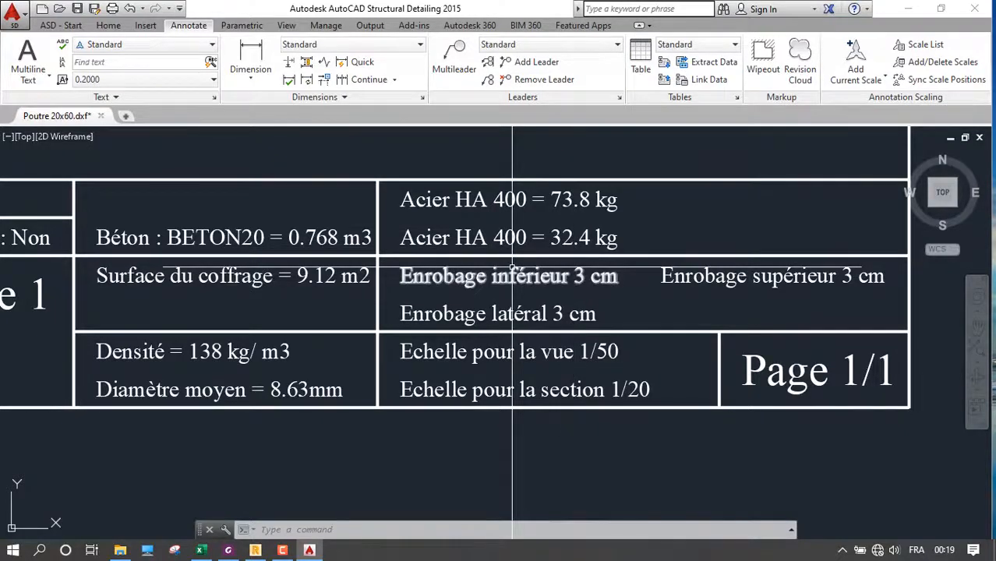
pyautogui.moveTo(301, 252); pyautogui.dragTo(525, 236, button='middle')
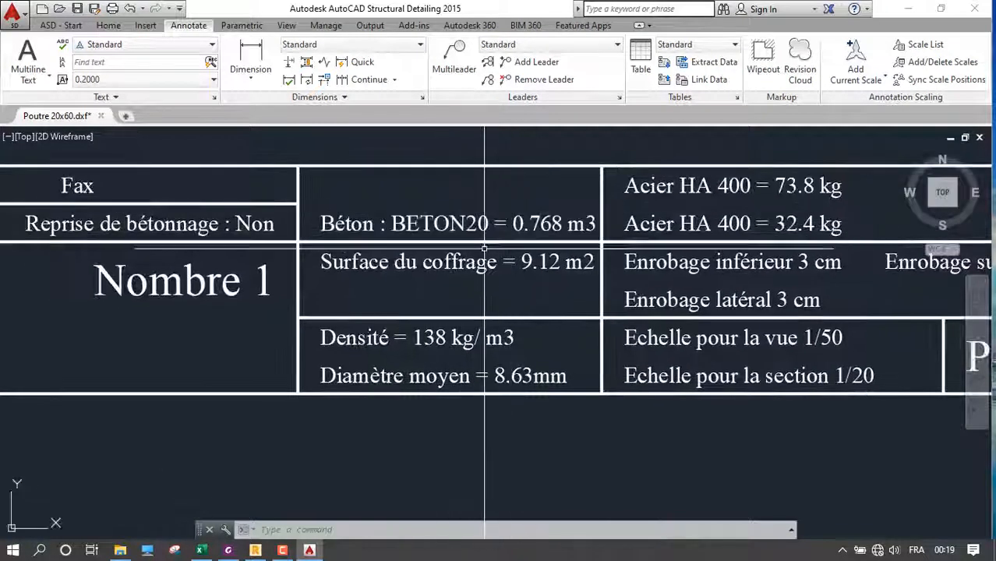
pyautogui.moveTo(509, 282); pyautogui.dragTo(436, 277, button='middle')
pyautogui.scroll(-3, 402, 277)
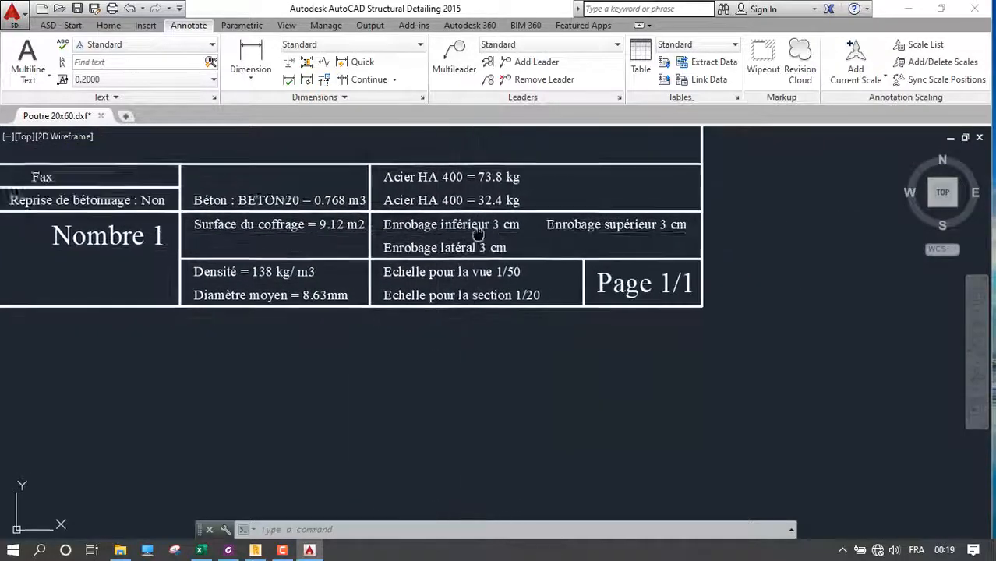
# Examine the concrete covers, view scales, reinforcement density and mean bar diameter in the title block
pyautogui.moveTo(434, 257); pyautogui.dragTo(499, 257, button='middle')
pyautogui.scroll(4, 530, 226)
pyautogui.scroll(-2, 469, 287)
pyautogui.moveTo(469, 287); pyautogui.dragTo(510, 283, button='middle')
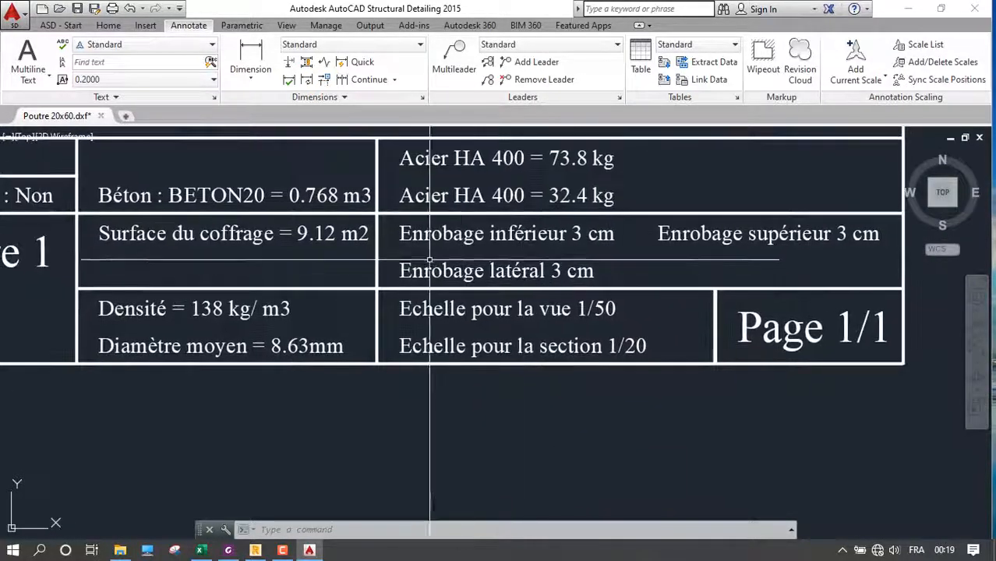
pyautogui.moveTo(391, 312); pyautogui.dragTo(554, 285, button='middle')
pyautogui.scroll(-1, 383, 334)
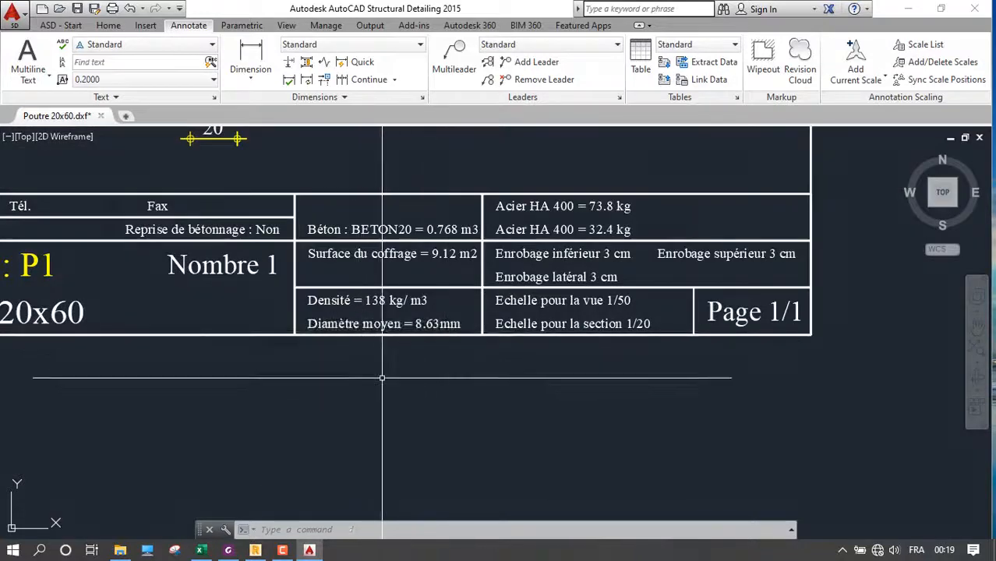
pyautogui.moveTo(437, 383)
pyautogui.mouseDown(button='middle')
pyautogui.moveTo(560, 347)
pyautogui.moveTo(583, 327)
pyautogui.mouseUp(button='middle')
pyautogui.scroll(1, 502, 309)
pyautogui.moveTo(479, 299)
pyautogui.mouseDown(button='middle')
pyautogui.moveTo(447, 352)
pyautogui.moveTo(428, 361)
pyautogui.mouseUp(button='middle')
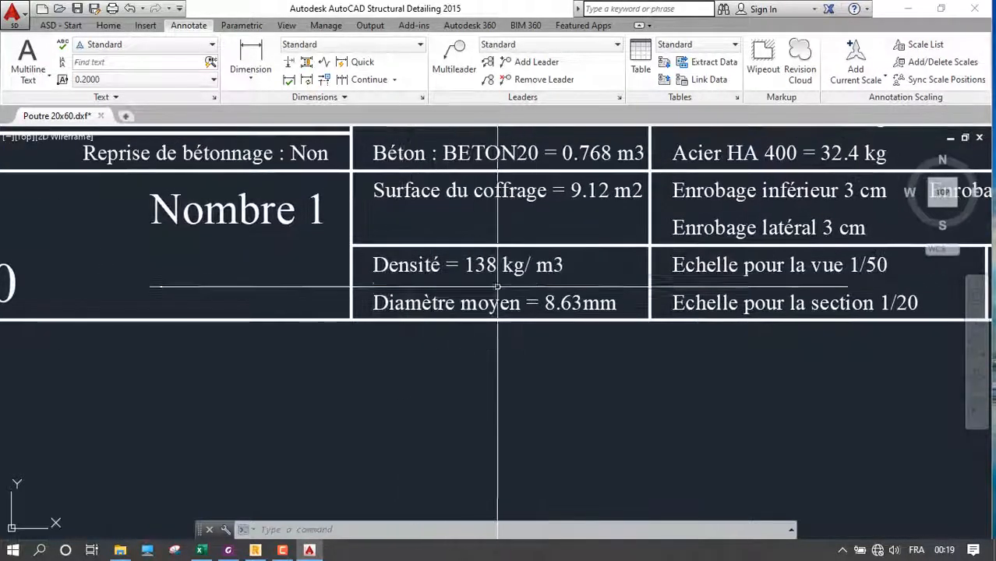
pyautogui.moveTo(503, 271); pyautogui.dragTo(435, 268, button='middle')
pyautogui.moveTo(439, 346); pyautogui.dragTo(353, 329, button='middle')
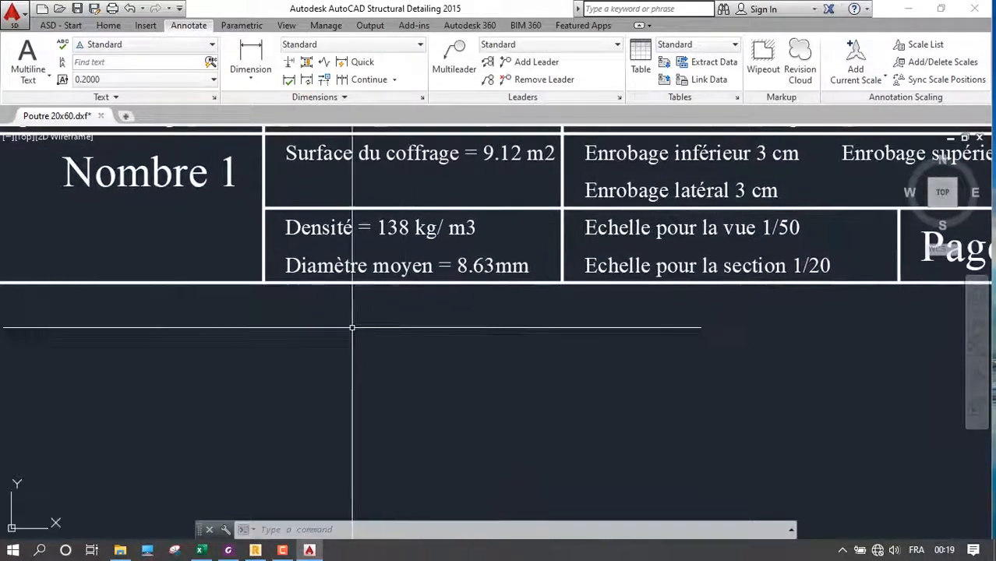
pyautogui.moveTo(475, 311)
pyautogui.mouseDown(button='middle')
pyautogui.moveTo(494, 326)
pyautogui.moveTo(501, 304)
pyautogui.moveTo(438, 302)
pyautogui.moveTo(462, 339)
pyautogui.mouseUp(button='middle')
pyautogui.scroll(-5, 462, 339)
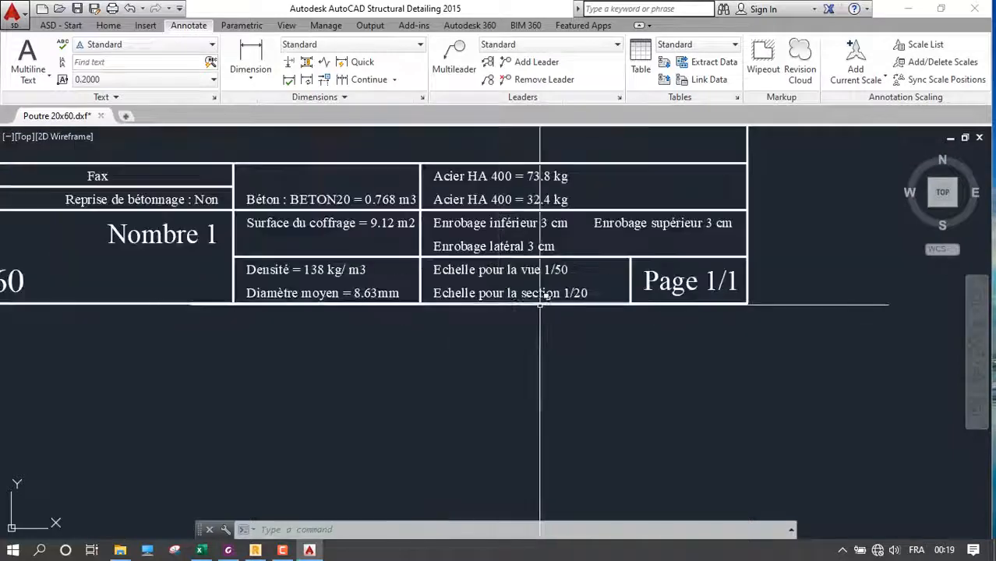
# Check the title block's level, beam name, section, fire rating and cracking entries within the full sheet
pyautogui.scroll(-4, 569, 311)
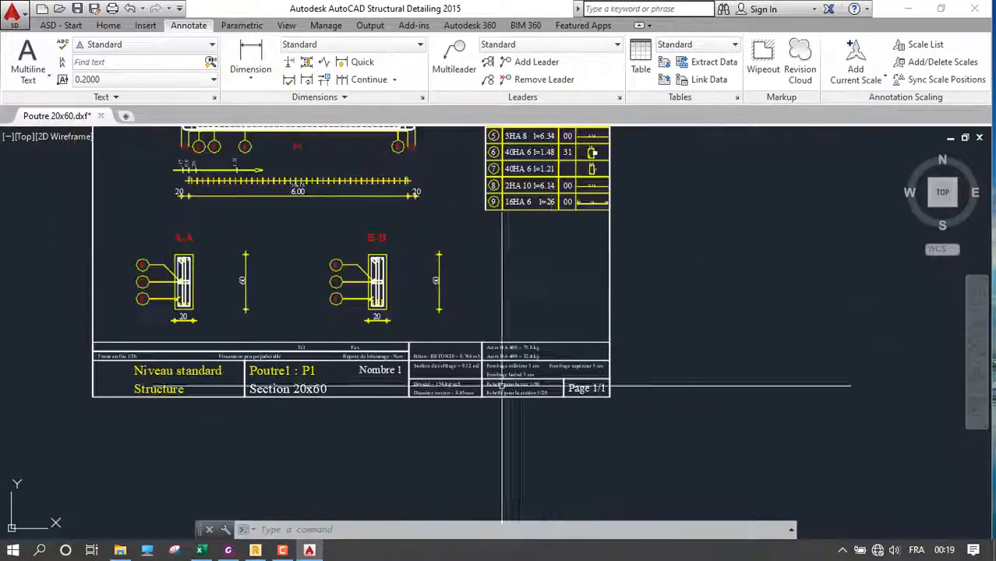
pyautogui.scroll(5, 510, 394)
pyautogui.moveTo(369, 388); pyautogui.dragTo(767, 344, button='middle')
pyautogui.moveTo(366, 351); pyautogui.dragTo(532, 356, button='middle')
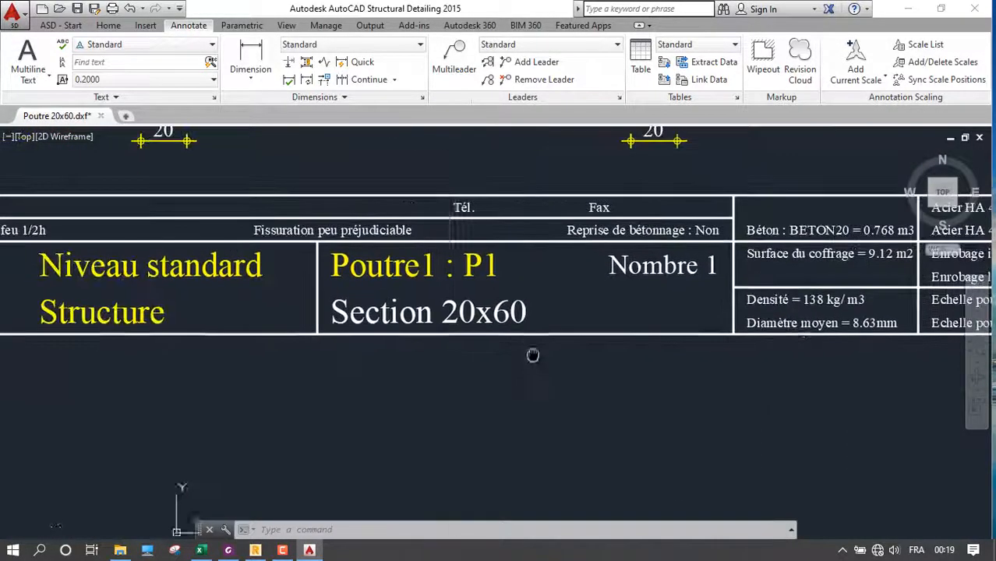
pyautogui.moveTo(394, 331); pyautogui.dragTo(518, 336, button='middle')
pyautogui.scroll(-5, 357, 295)
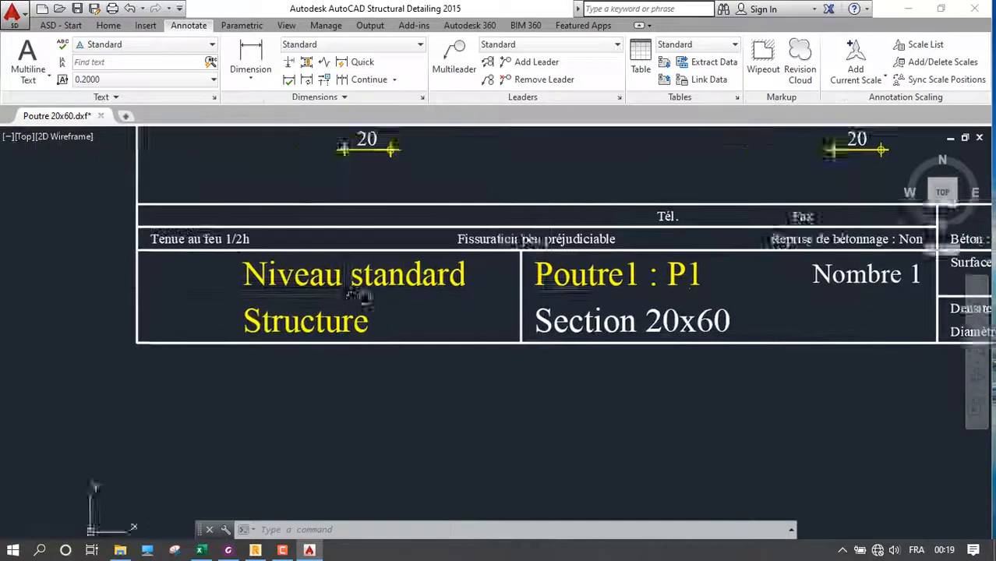
pyautogui.moveTo(358, 276)
pyautogui.mouseDown(button='middle')
pyautogui.moveTo(360, 336)
pyautogui.moveTo(325, 382)
pyautogui.moveTo(250, 378)
pyautogui.mouseUp(button='middle')
pyautogui.scroll(5, 373, 313)
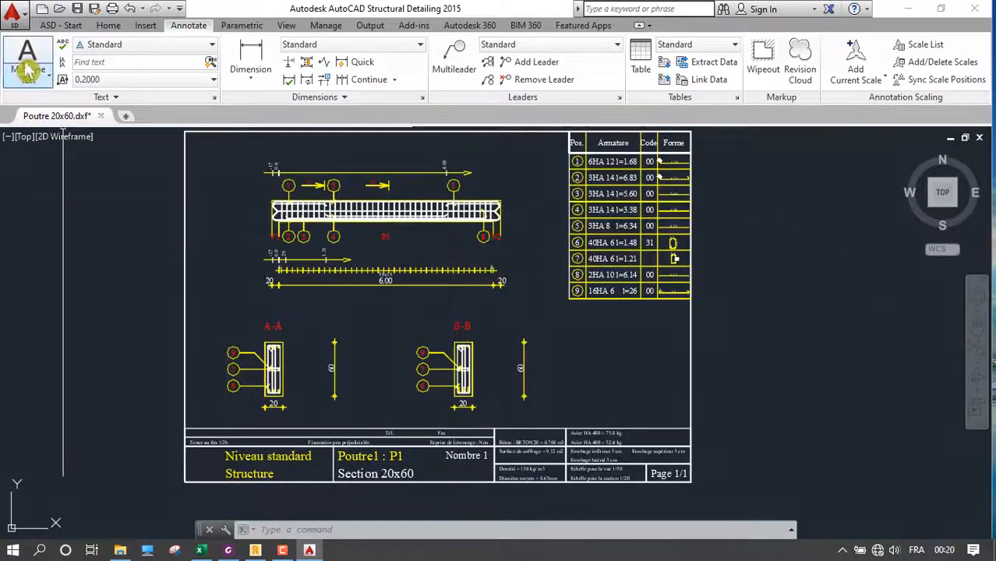
# Start a plot using the previous plot's page setup and set the paper size to ISO A4 (297.00 x 210.00 MM)
pyautogui.click(113, 9)
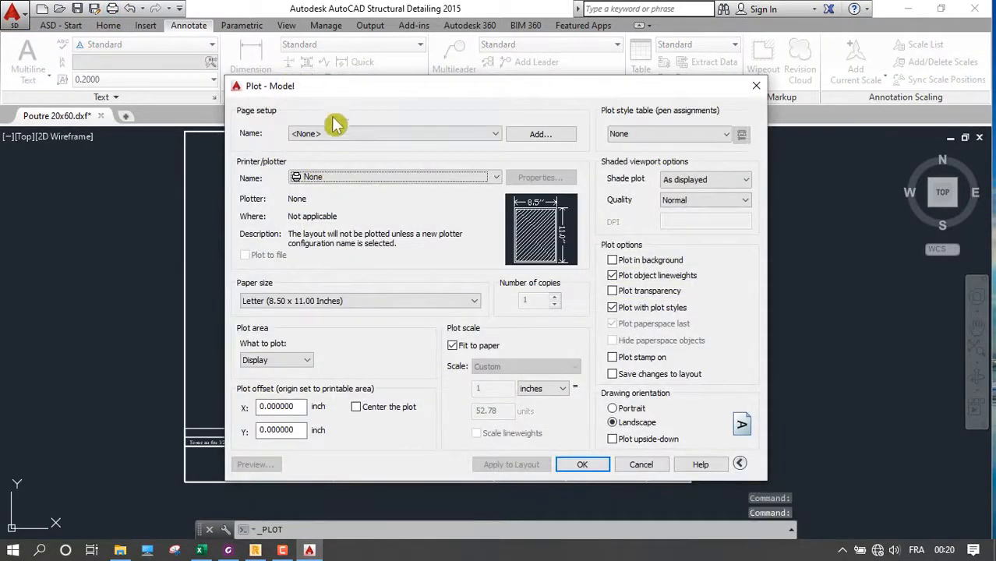
pyautogui.click(336, 134)
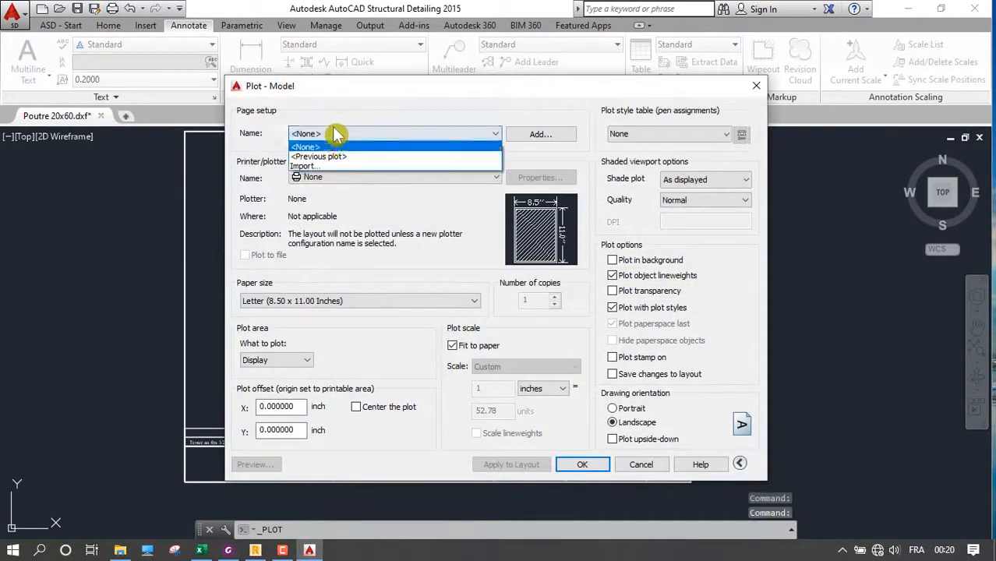
pyautogui.click(333, 156)
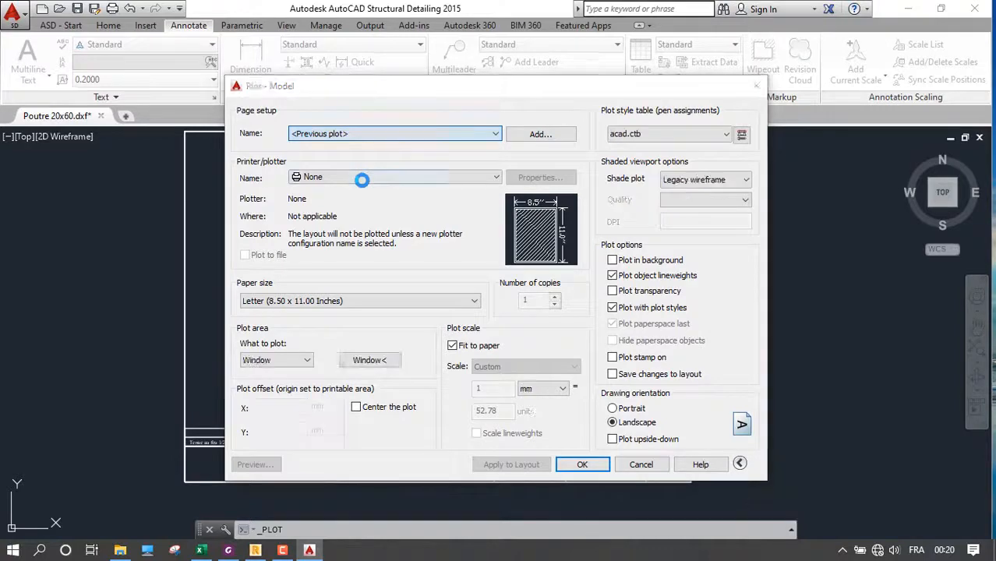
pyautogui.click(316, 301)
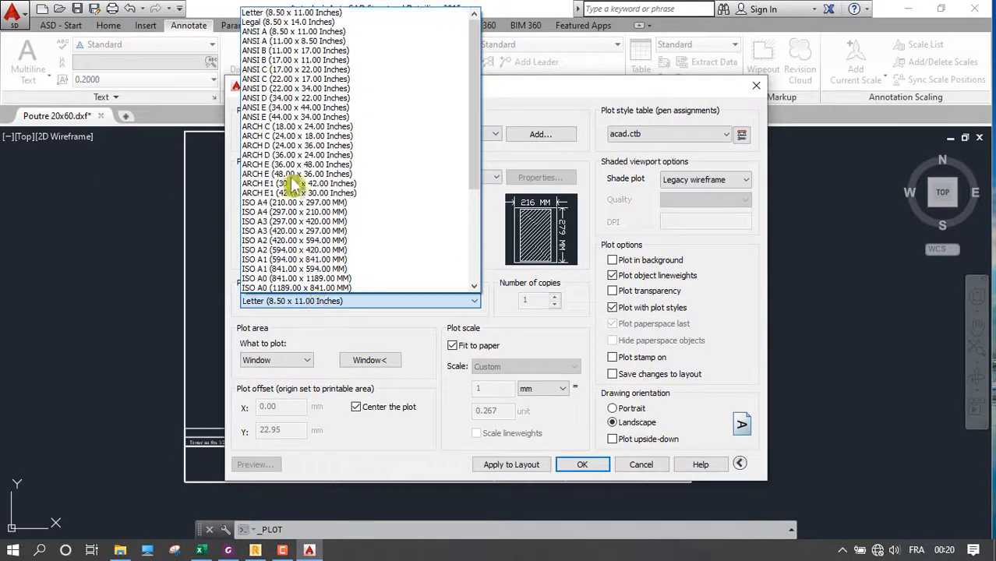
pyautogui.scroll(-2, 290, 133)
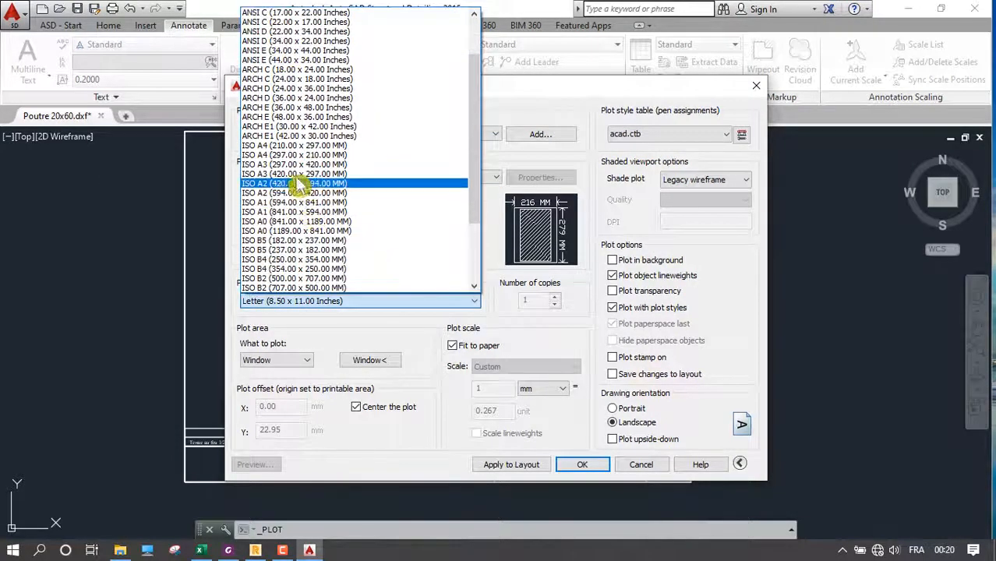
pyautogui.click(294, 155)
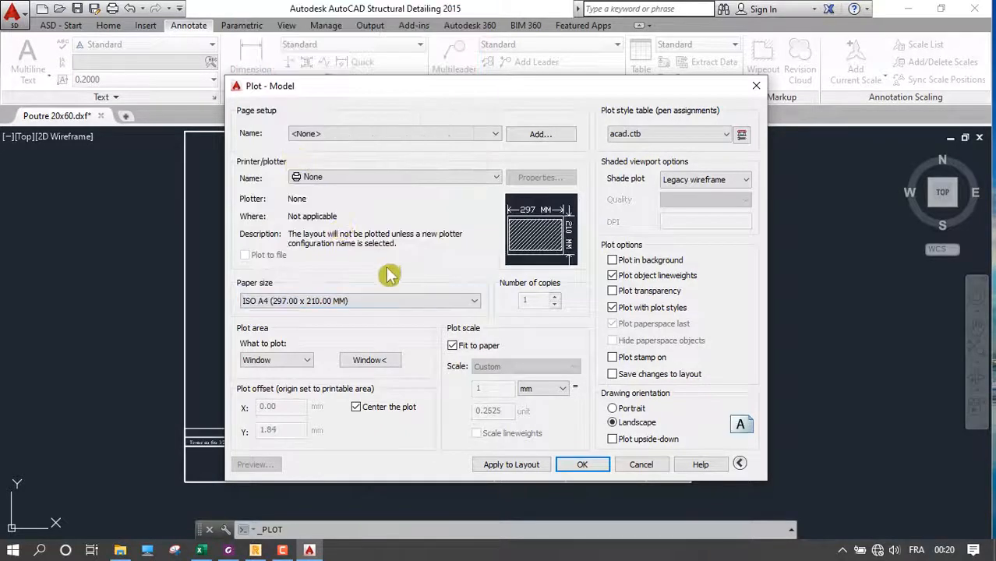
# Assign the monochrome.ctb plot style table to the plot
pyautogui.click(639, 135)
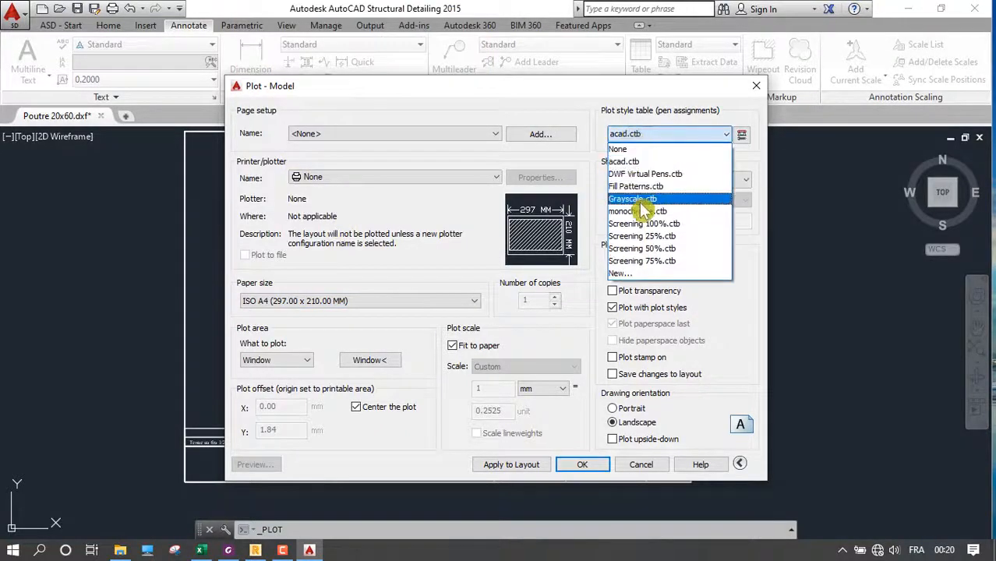
pyautogui.click(641, 215)
pyautogui.click(499, 319)
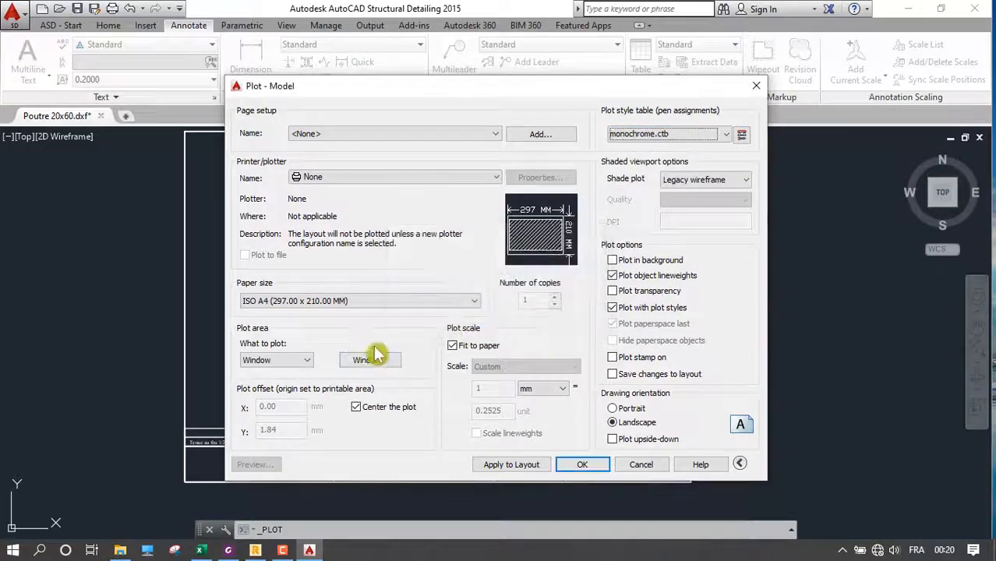
# Define the plot window from the frame's lower-left corner to the upper-right corner of the bar table
pyautogui.click(368, 363)
pyautogui.scroll(5, 296, 386)
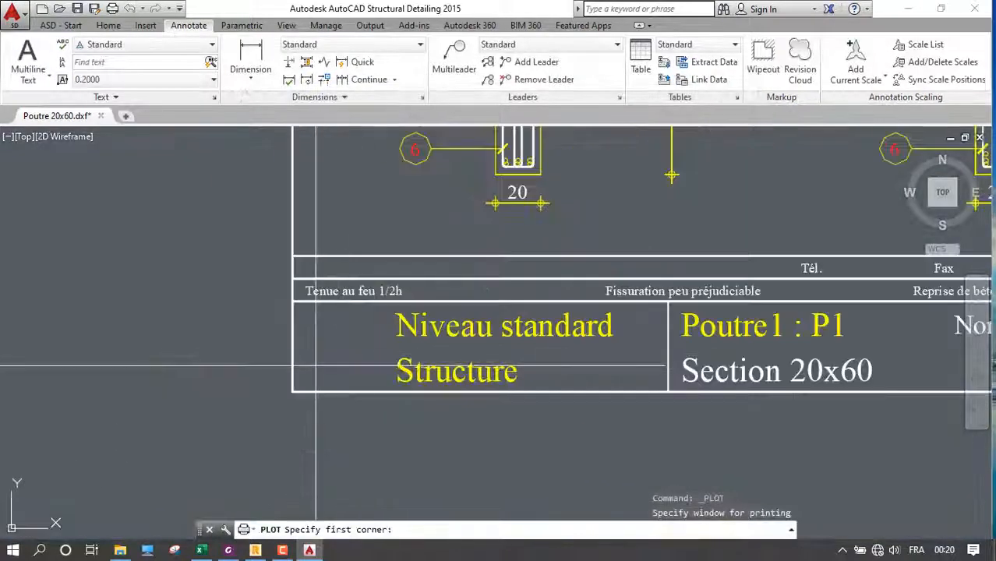
pyautogui.click(292, 393)
pyautogui.scroll(-5, 421, 327)
pyautogui.scroll(5, 662, 192)
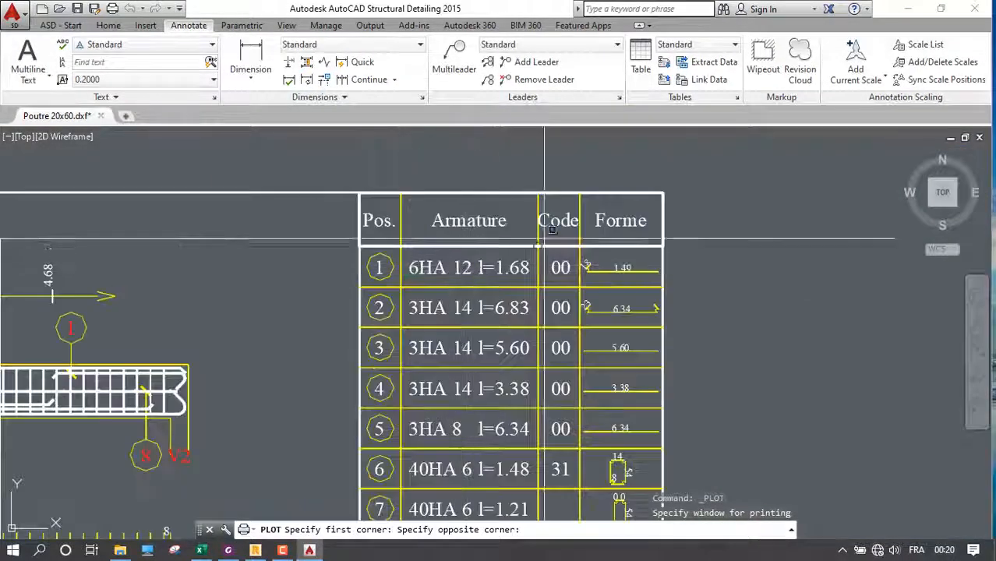
pyautogui.click(662, 192)
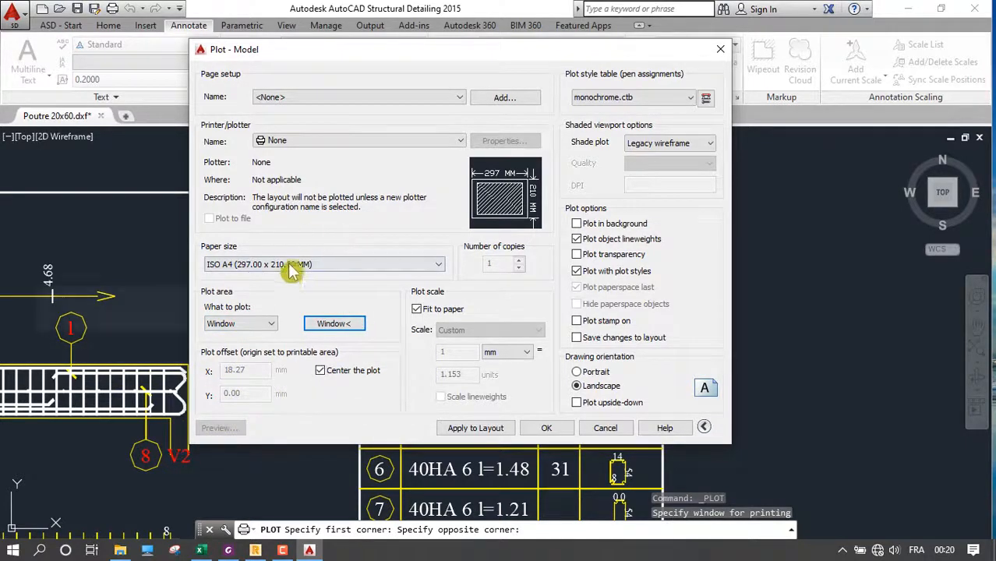
# Dismiss the error report without sending it and choose DWG To PDF.pc3 as the plotter
pyautogui.click(649, 64)
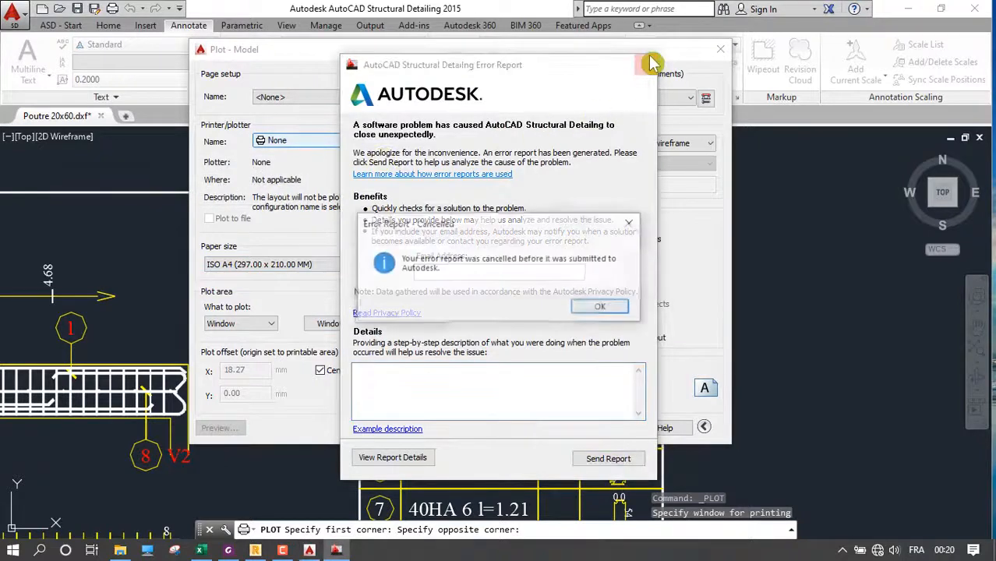
pyautogui.click(600, 310)
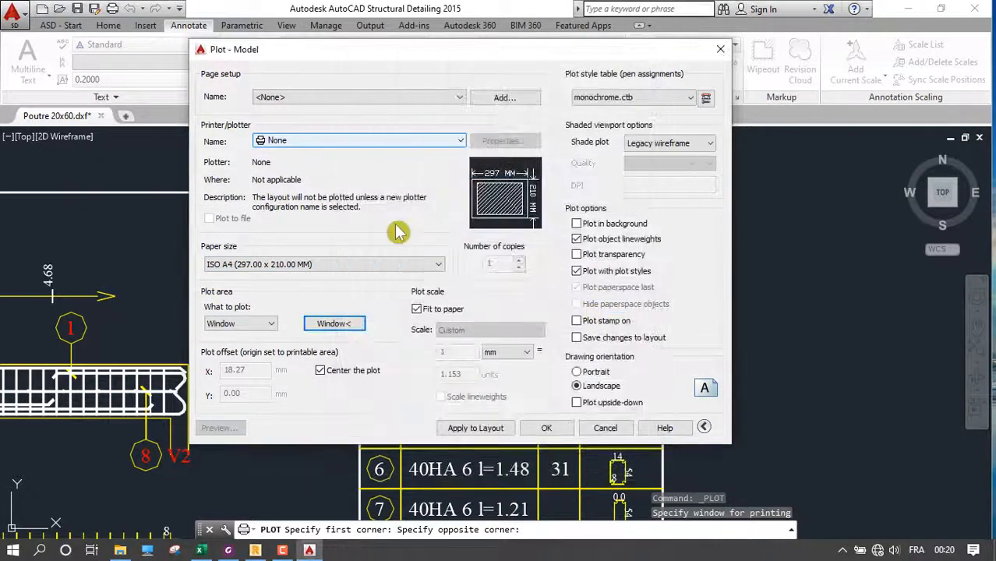
pyautogui.click(378, 141)
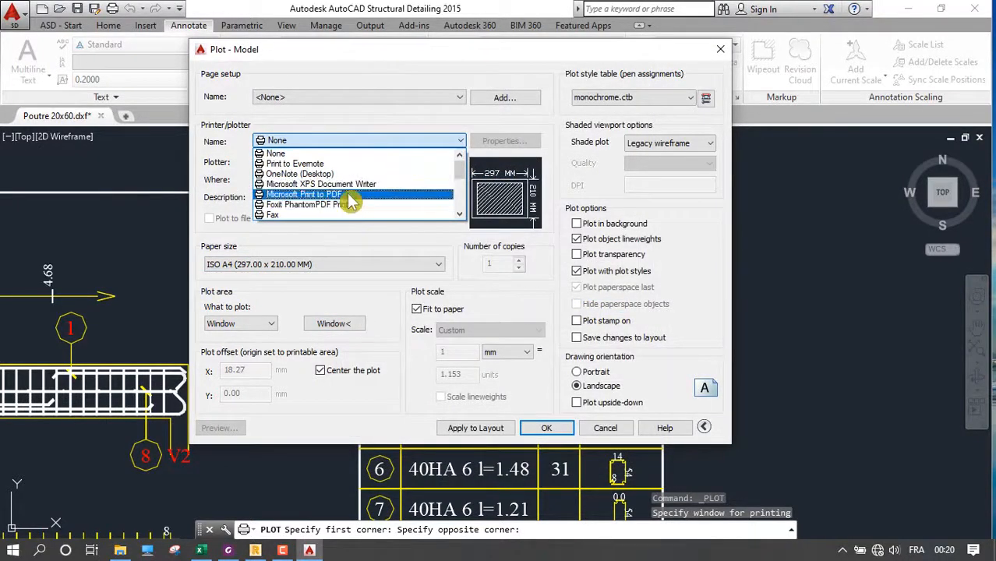
pyautogui.scroll(-3, 343, 215)
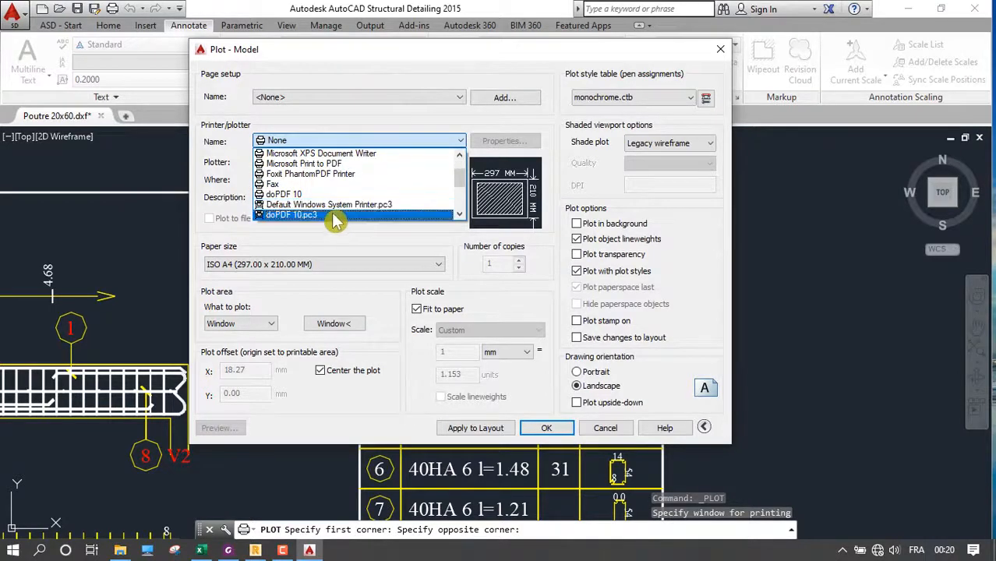
pyautogui.scroll(-2, 337, 217)
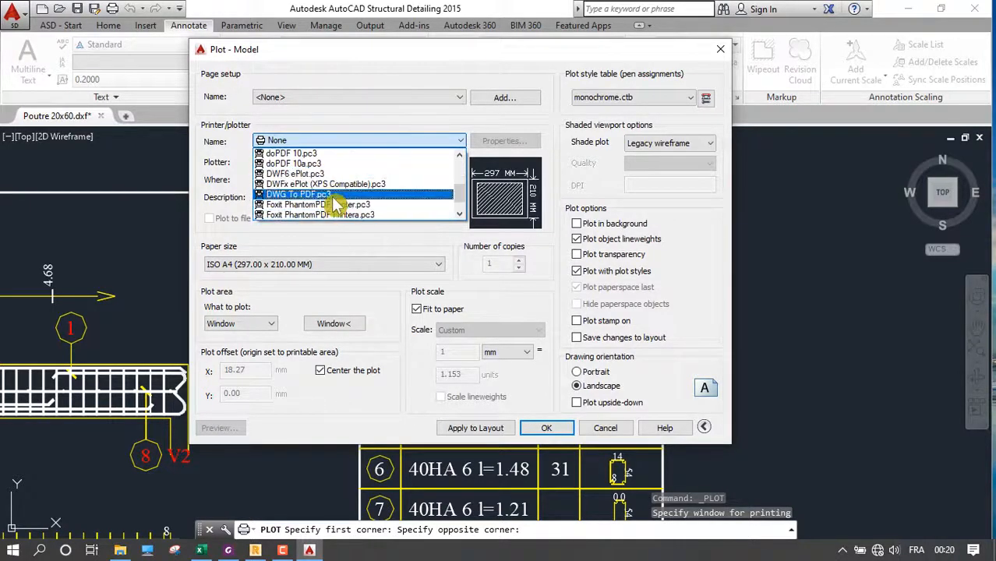
pyautogui.click(333, 195)
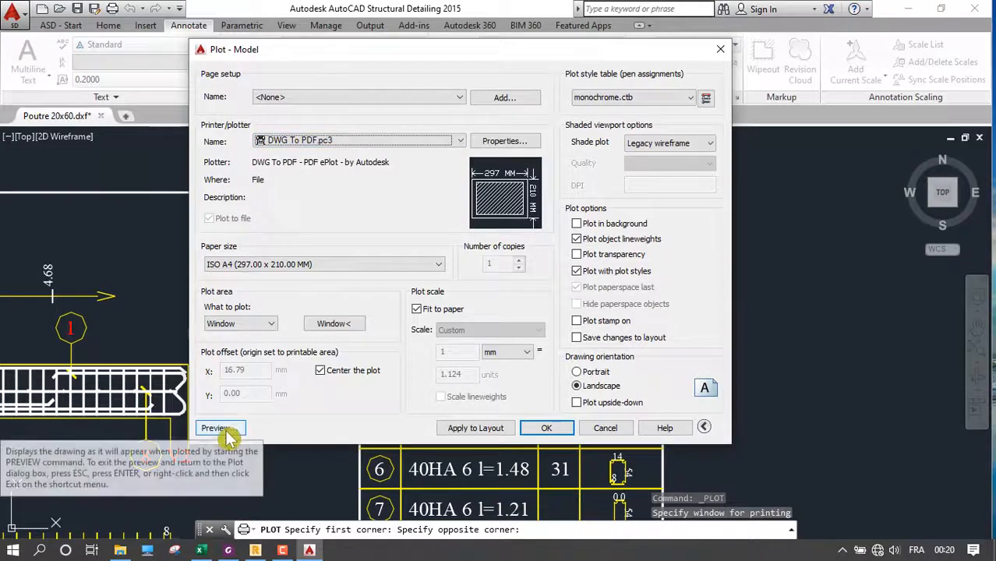
# Preview the plot, checking the beam elevation and bar table, and send it to the plotter from the preview
pyautogui.click(228, 428)
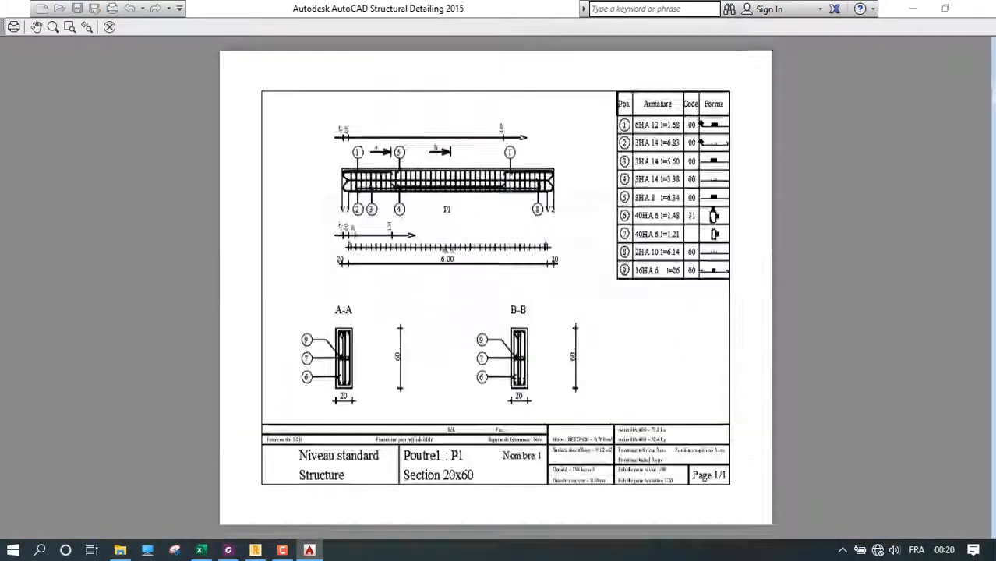
pyautogui.scroll(2, 359, 265)
pyautogui.rightClick(379, 195)
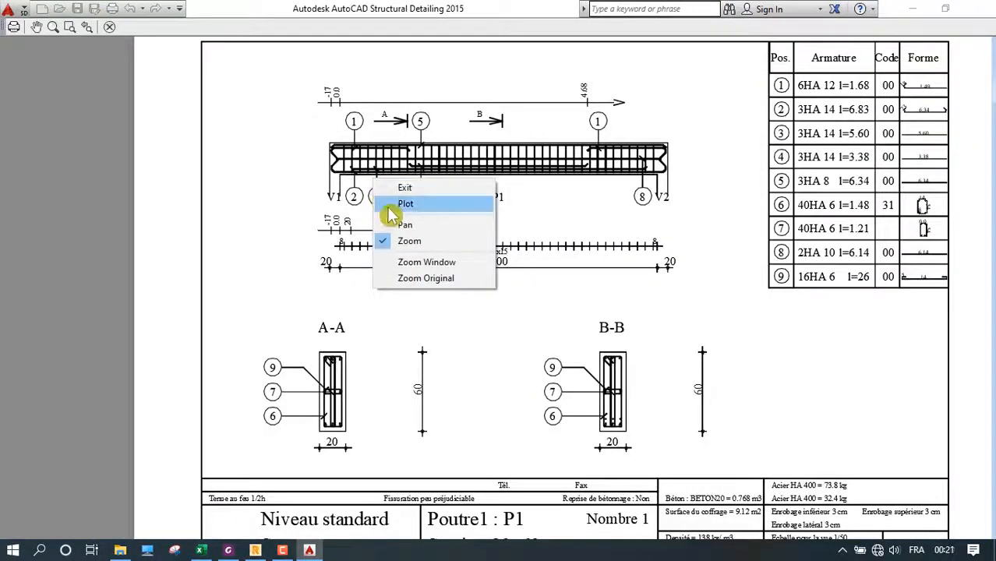
pyautogui.click(394, 202)
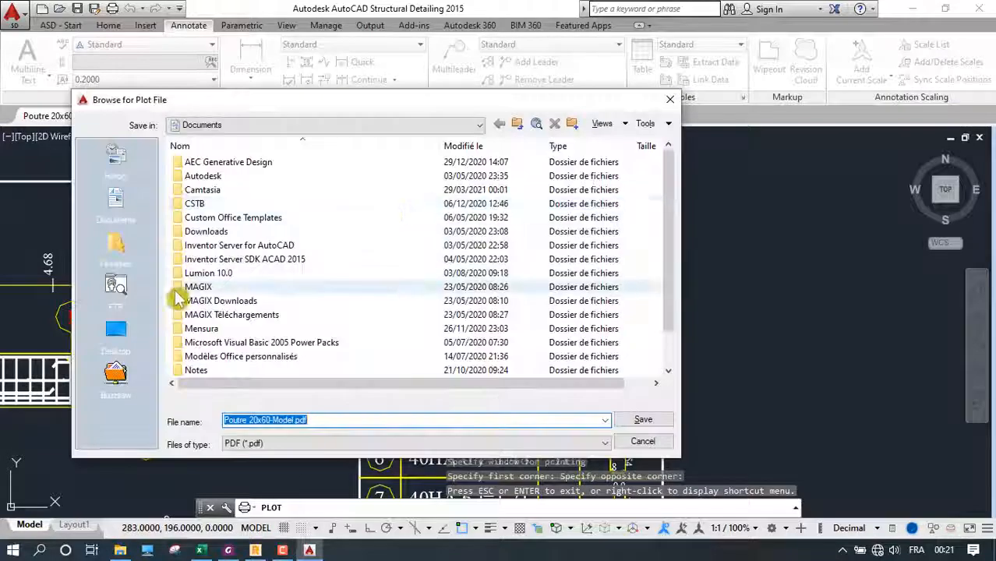
# Save the plot as Poutre 20x60-Model.pdf in the desktop folder Formation Robot, subfolder 02
pyautogui.click(116, 333)
pyautogui.click(347, 262)
pyautogui.click(340, 285)
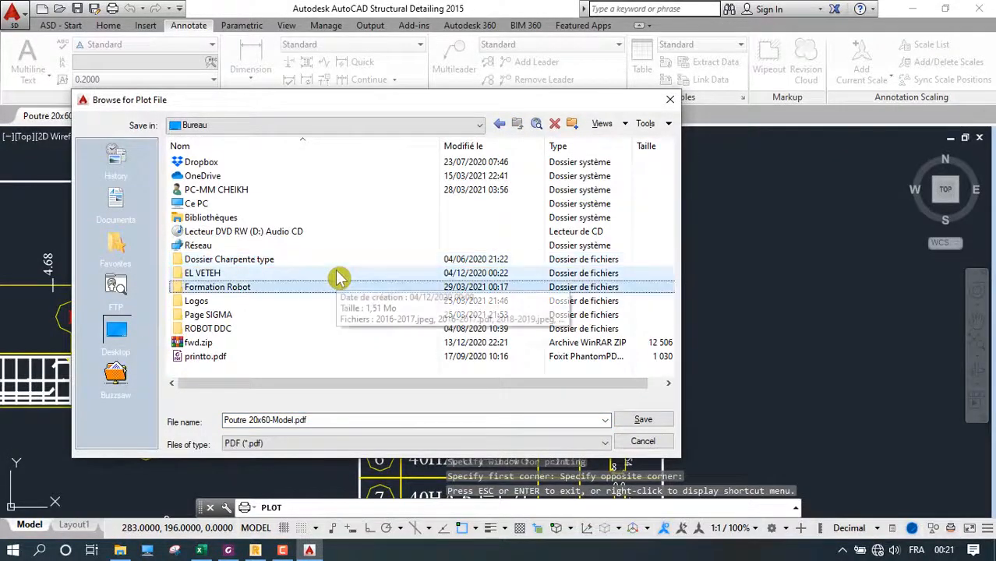
pyautogui.doubleClick(339, 285)
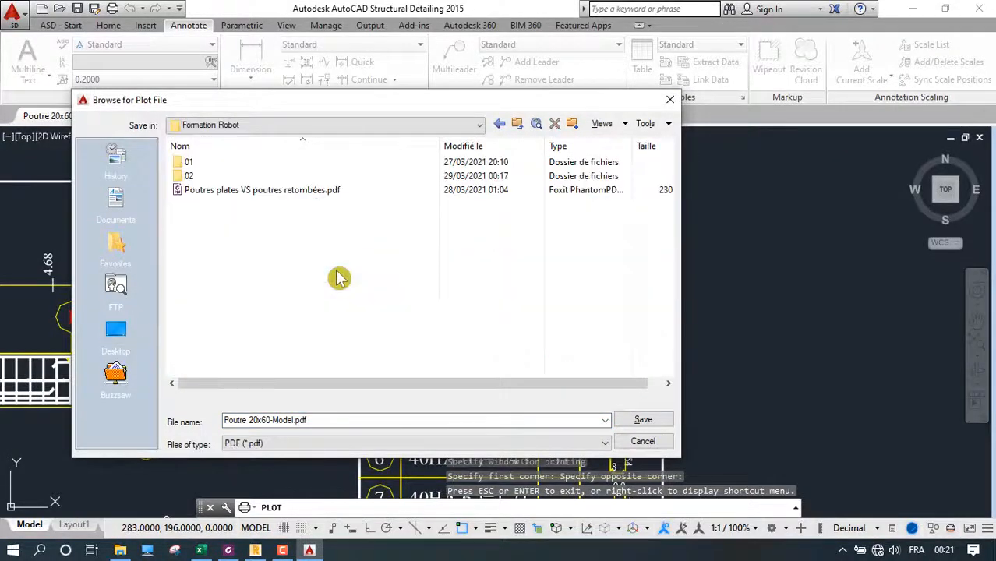
pyautogui.doubleClick(191, 177)
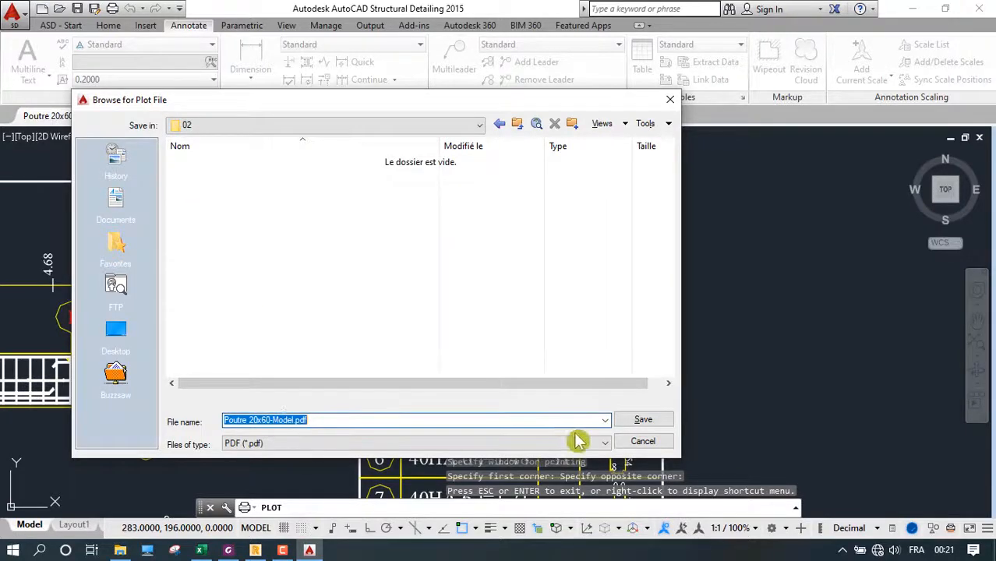
pyautogui.click(631, 423)
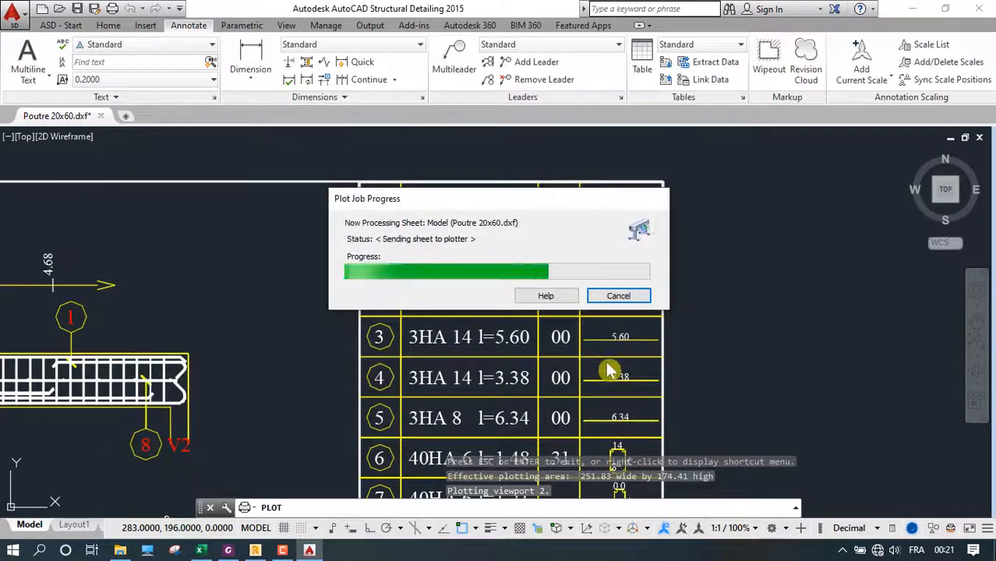
# Check the plotted PDF page, from the beam elevation and bar table to sections A-A and B-B and the title block
pyautogui.scroll(-3, 569, 297)
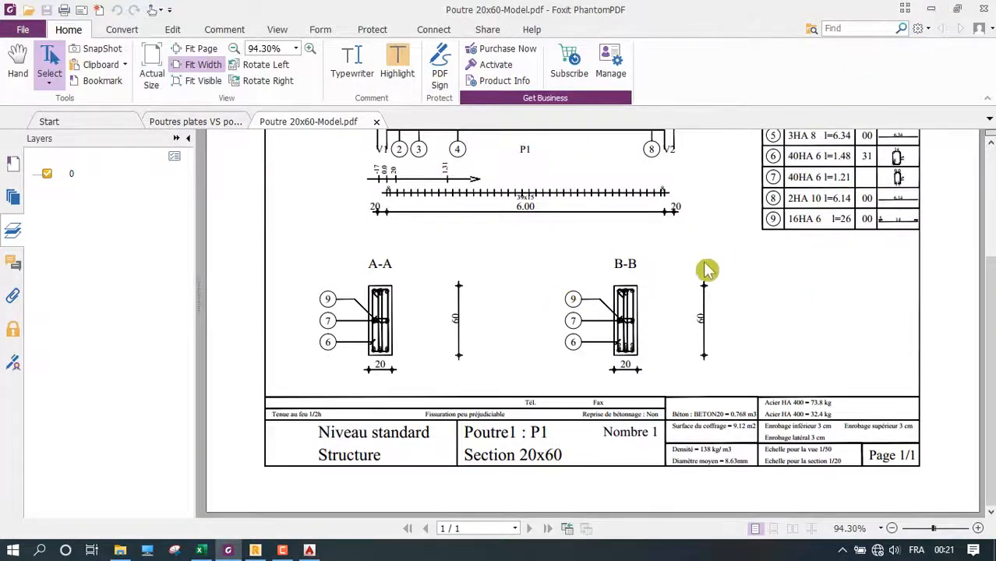
pyautogui.scroll(3, 694, 288)
pyautogui.scroll(-3, 422, 278)
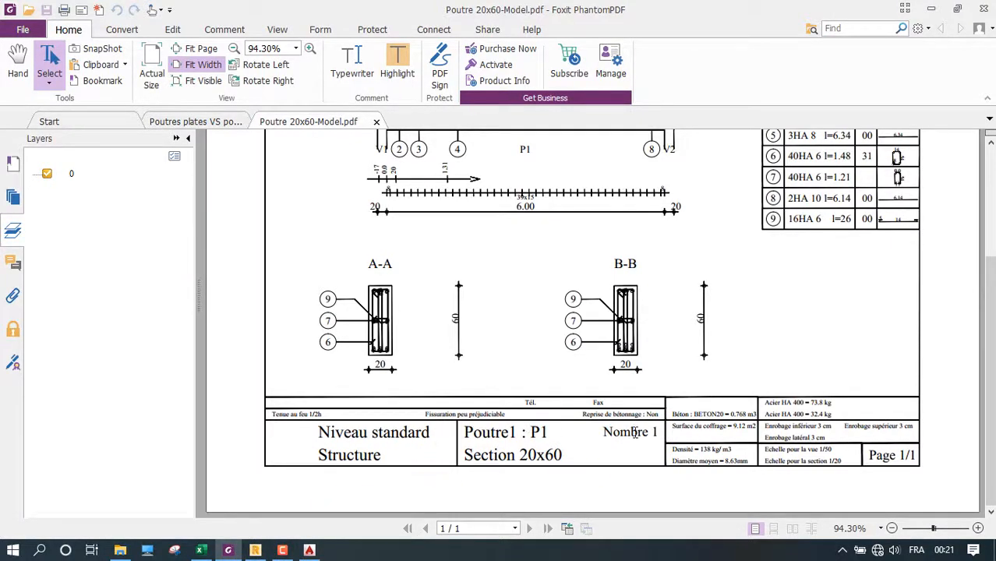
pyautogui.scroll(3, 546, 316)
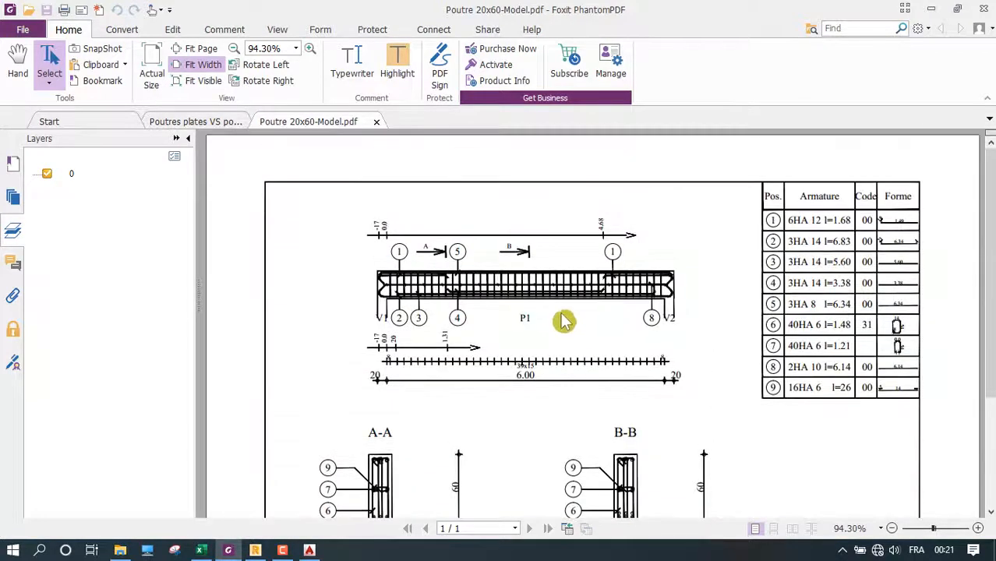
pyautogui.scroll(-2, 616, 312)
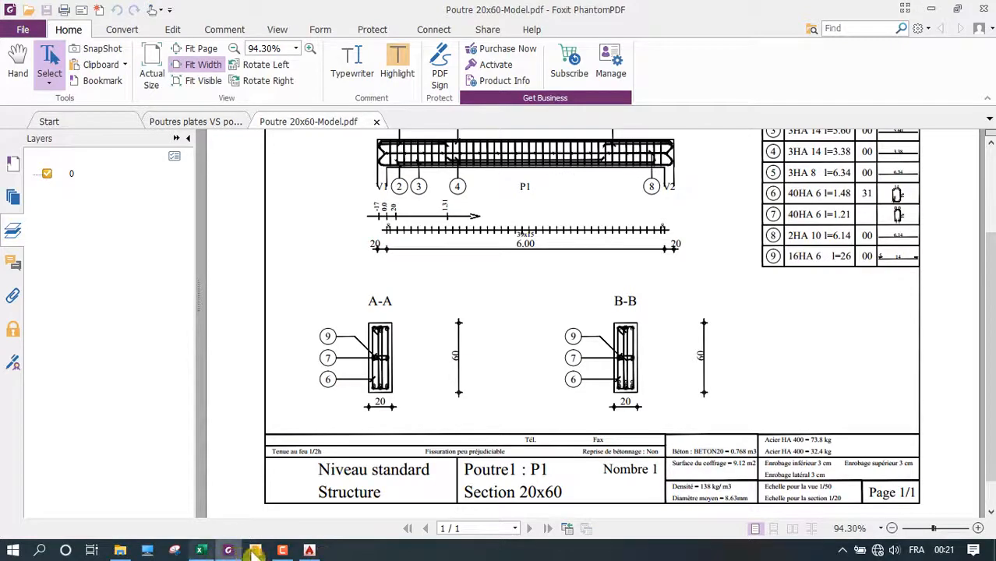
# Switch to AutoCAD to examine the beam drawing's sections and title block, and return to the drawing output in Robot
pyautogui.click(312, 552)
pyautogui.scroll(-5, 278, 333)
pyautogui.moveTo(272, 329); pyautogui.dragTo(747, 137, button='middle')
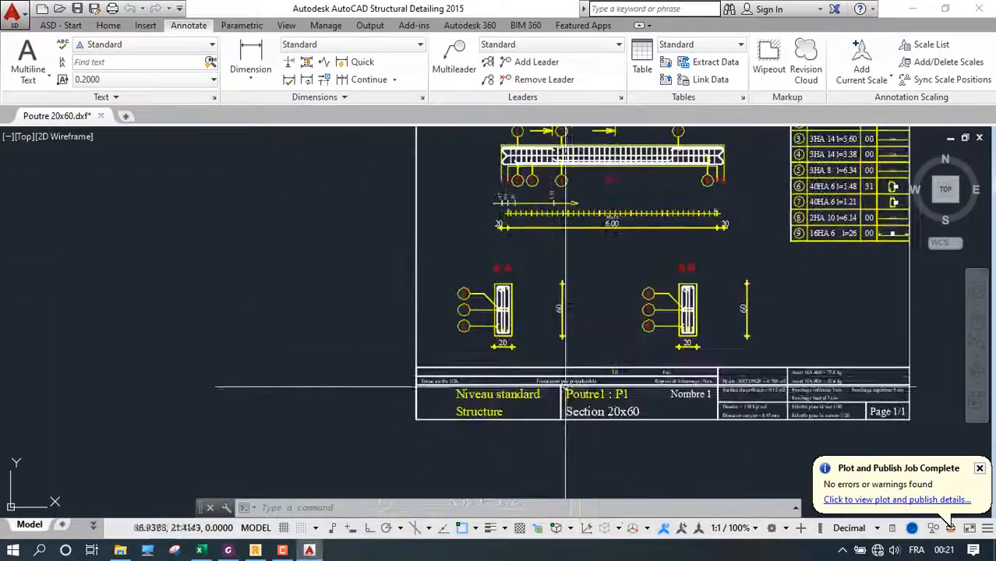
pyautogui.moveTo(540, 422); pyautogui.dragTo(540, 404, button='middle')
pyautogui.scroll(4, 540, 404)
pyautogui.scroll(-4, 344, 296)
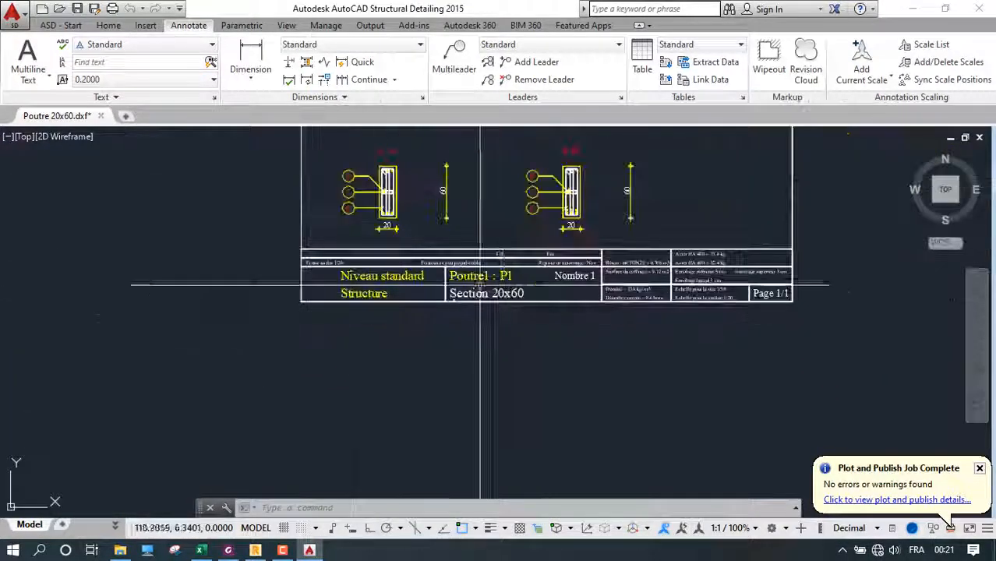
pyautogui.scroll(4, 528, 265)
pyautogui.scroll(-5, 527, 265)
pyautogui.scroll(5, 493, 333)
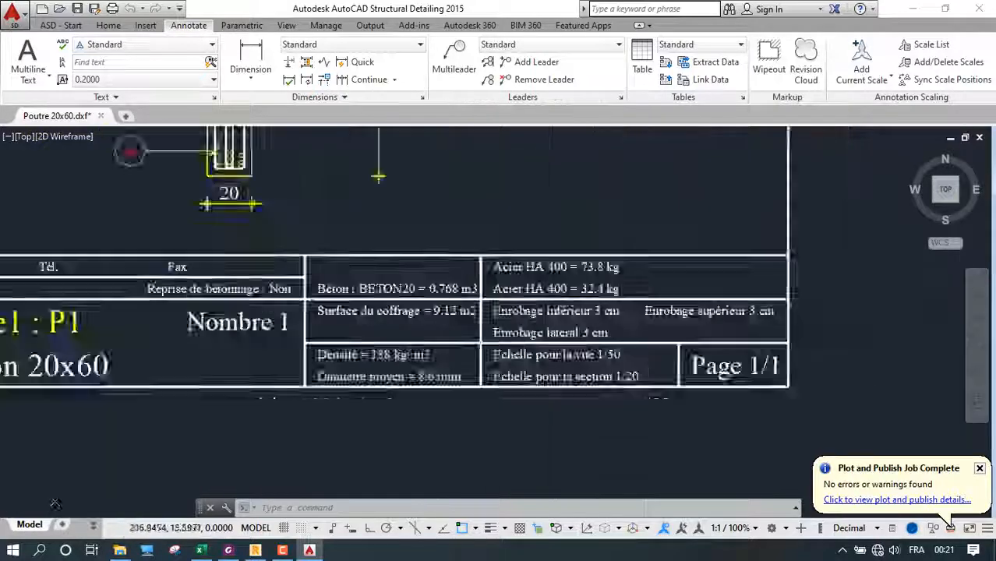
pyautogui.scroll(-4, 558, 419)
pyautogui.scroll(-2, 558, 418)
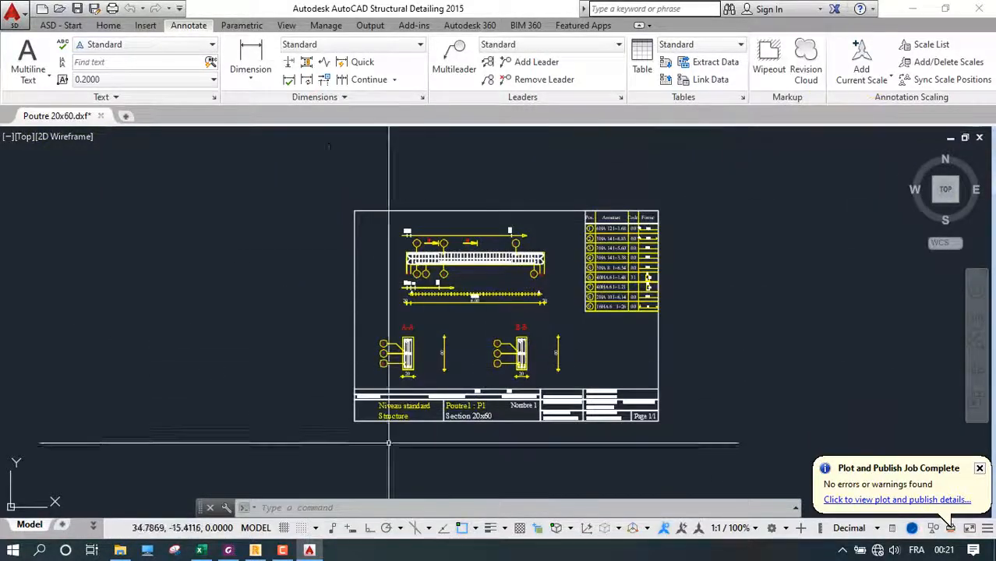
pyautogui.click(255, 550)
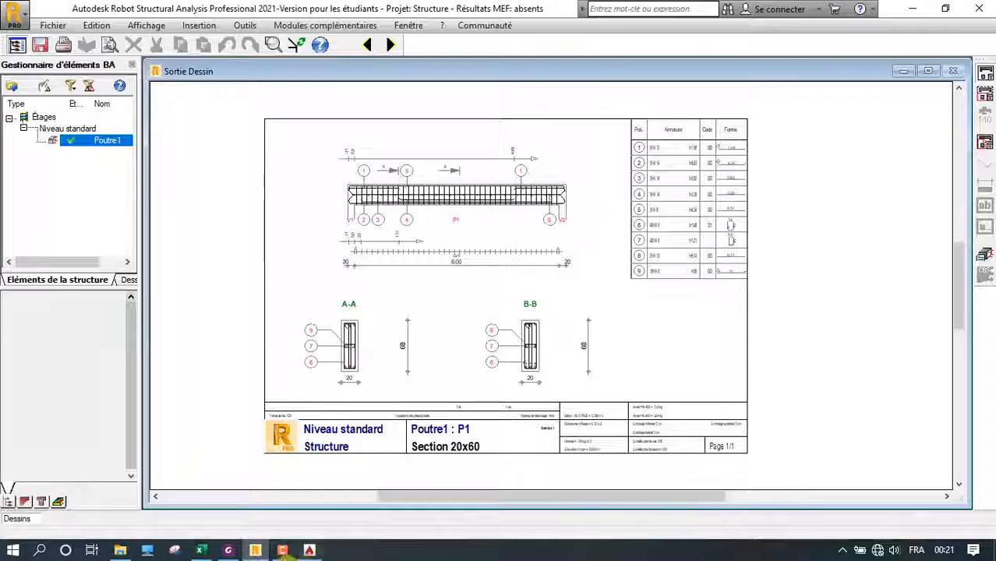